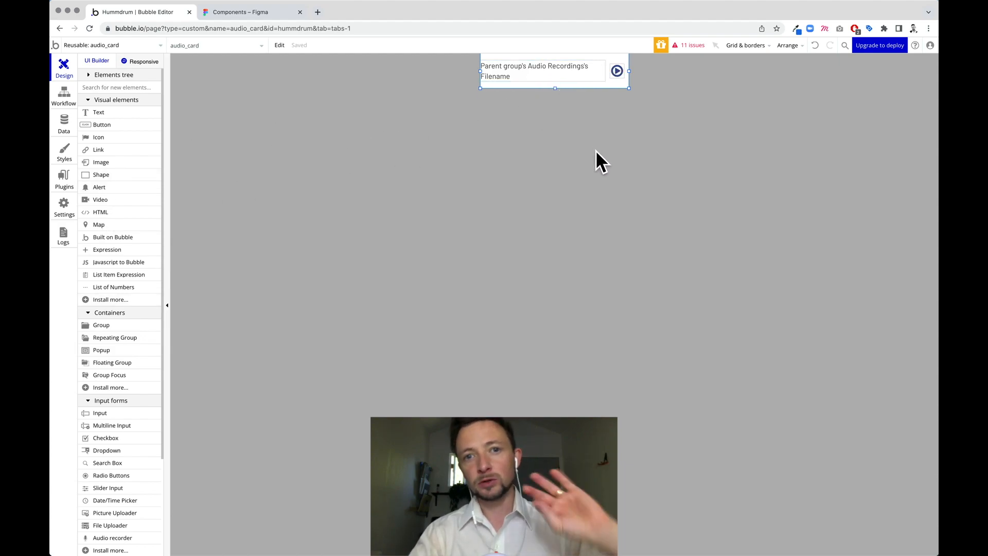
Check the audio card's size in Bubble and resize the Component frame in Figma to 320 × 75.
{"action": "left_click_drag", "start_coordinate": [499, 75], "coordinate": [536, 87]}
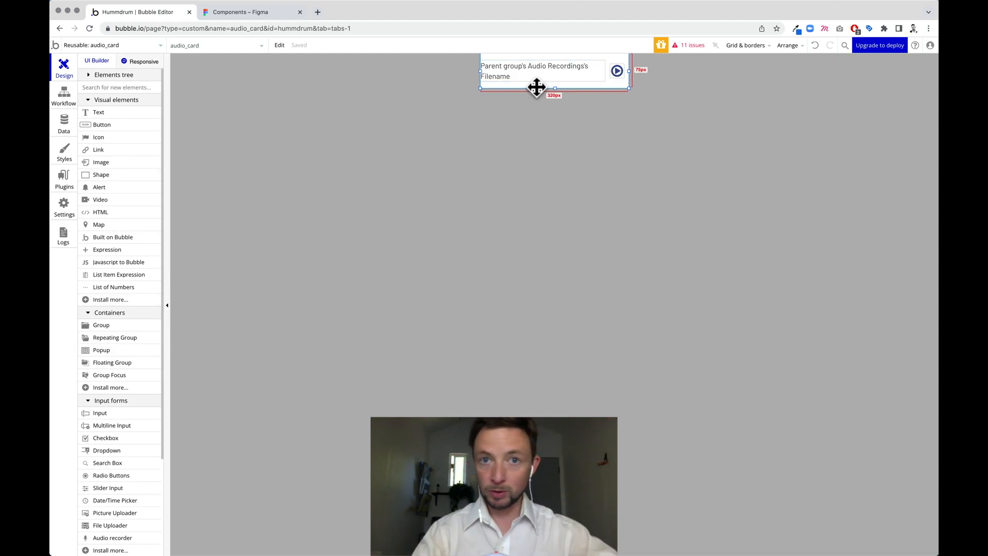
{"action": "left_click", "coordinate": [255, 14]}
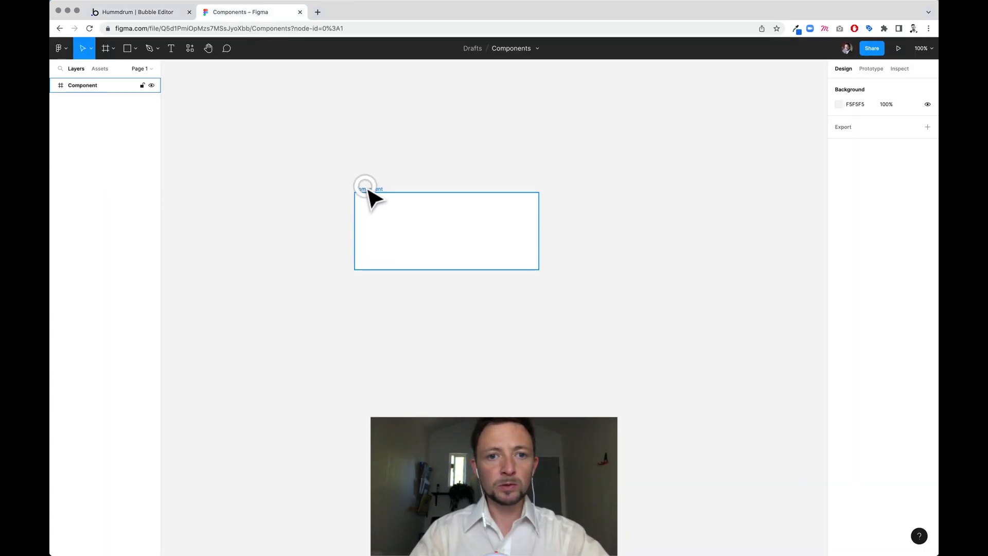
{"action": "left_click", "coordinate": [359, 189]}
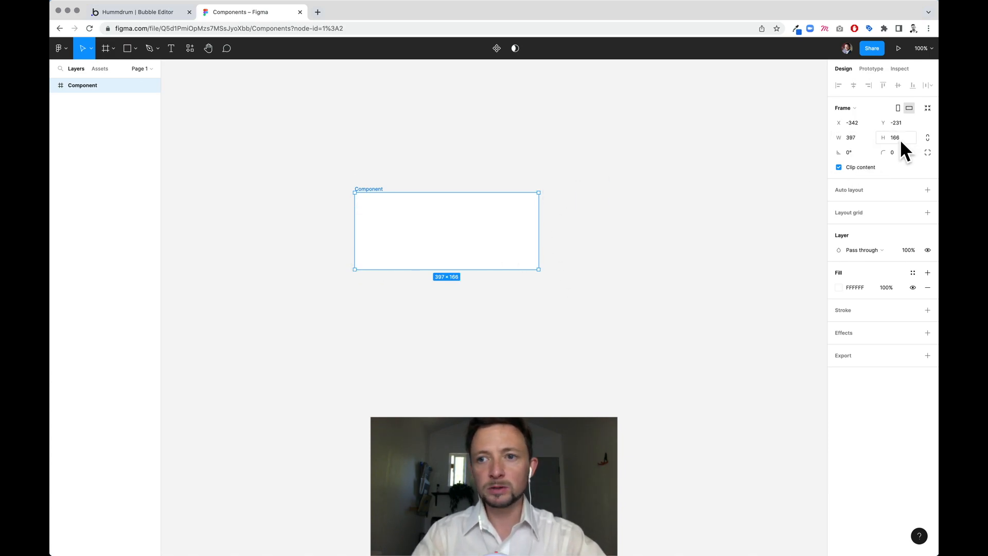
{"action": "left_click", "coordinate": [121, 11]}
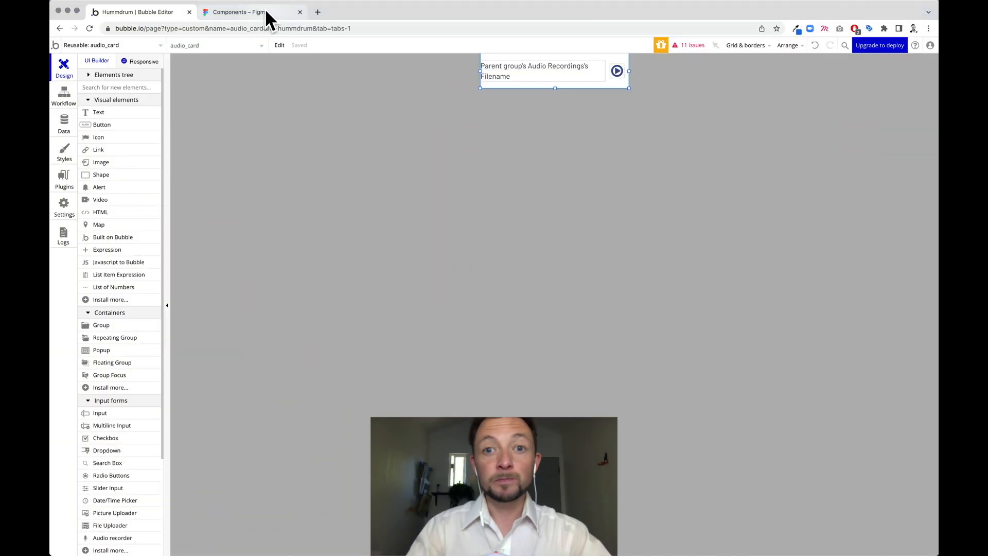
{"action": "left_click", "coordinate": [267, 15]}
{"action": "left_click", "coordinate": [850, 136]}
{"action": "type", "text": "320"}
{"action": "key", "text": "Tab"}
{"action": "type", "text": "75"}
{"action": "key", "text": "Tab"}
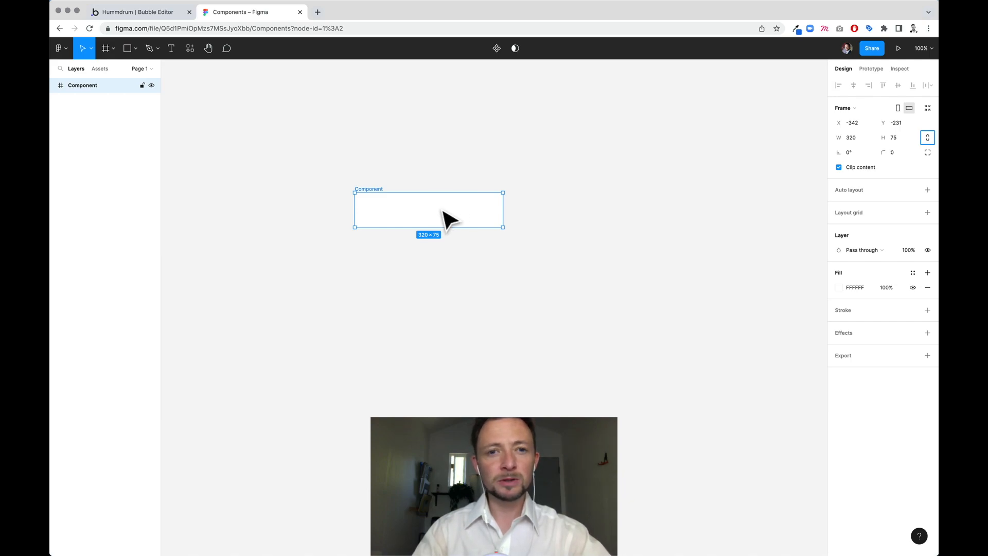
Add a text box about 193 × 36 in the left part of the Component frame, reading "File Name".
{"action": "key", "text": "shift+2"}
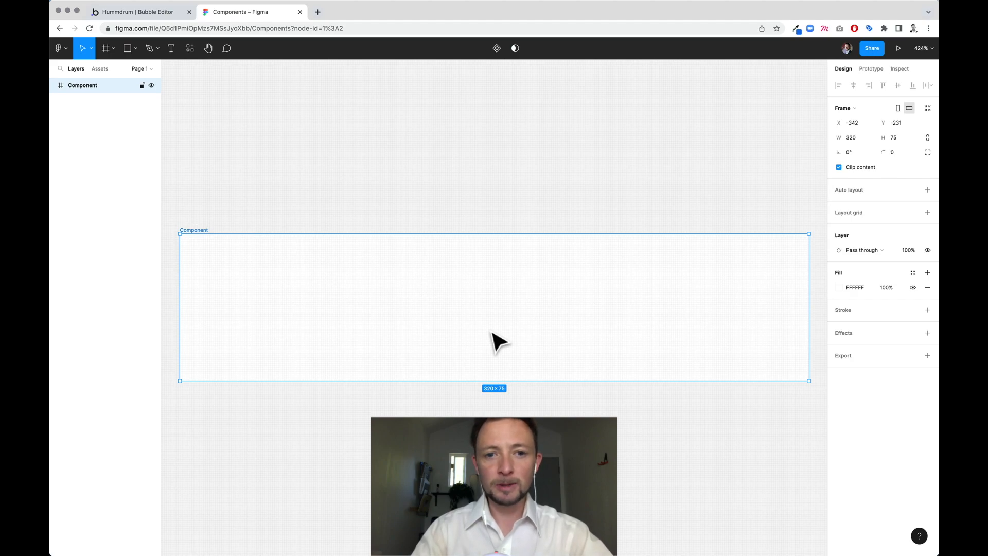
{"action": "scroll", "coordinate": [495, 338], "scroll_direction": "down", "scroll_amount": 3}
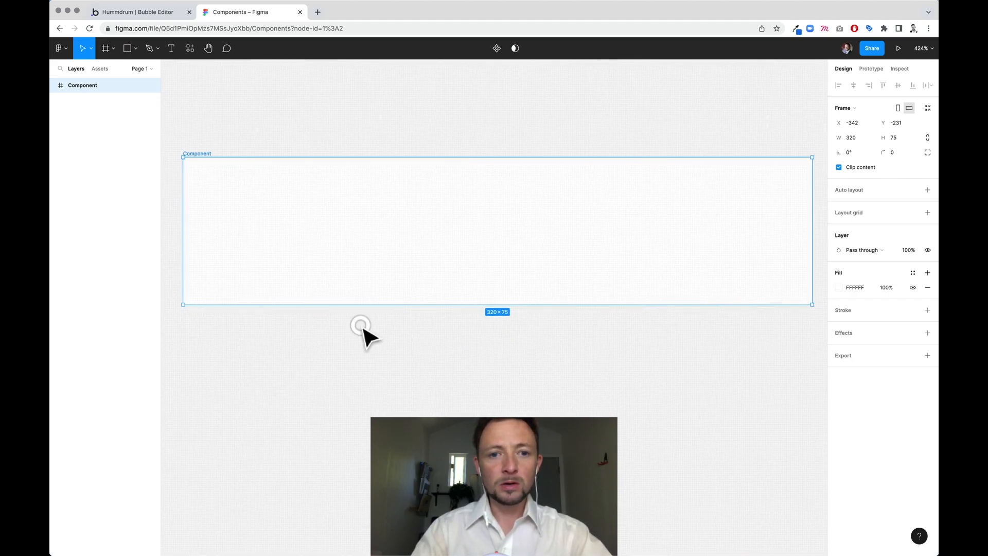
{"action": "left_click", "coordinate": [360, 325]}
{"action": "key", "text": "t"}
{"action": "left_click_drag", "start_coordinate": [206, 194], "coordinate": [587, 265]}
{"action": "type", "text": "File Name"}
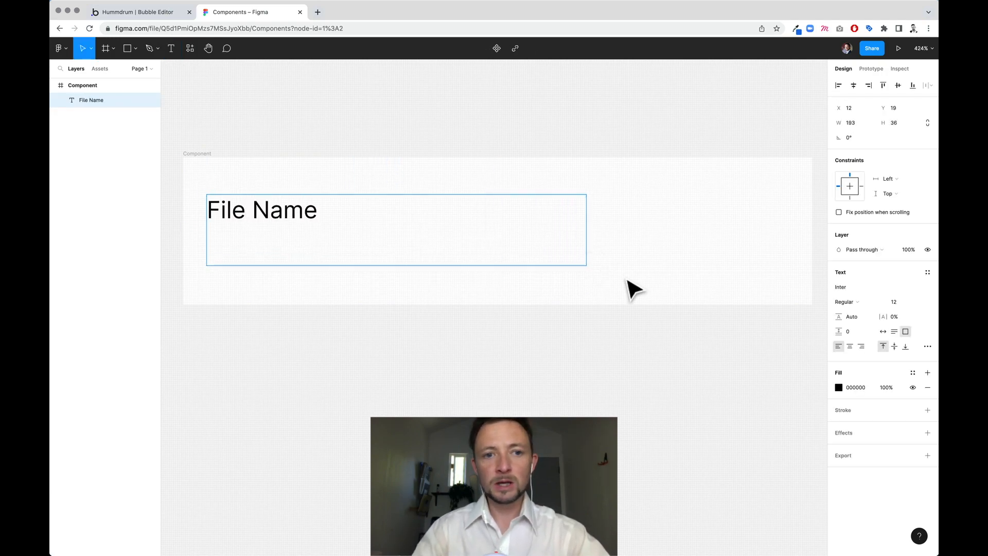
Make the File Name text bold and align it vertically to the middle of its box.
{"action": "key", "text": "super+a"}
{"action": "key", "text": "super+b"}
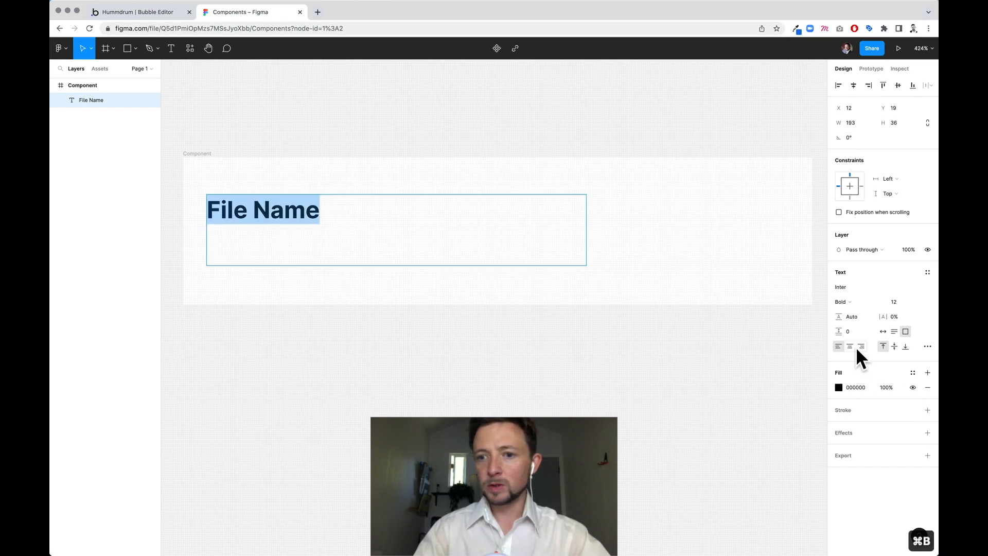
{"action": "left_click", "coordinate": [895, 347]}
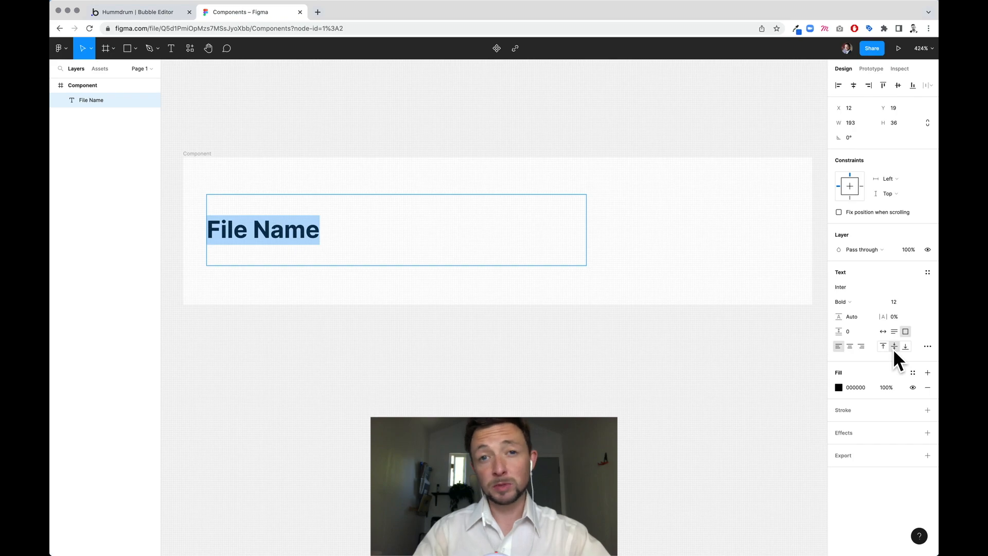
Switch to the Bubble editor and enable vertical centring for the audio card's filename text.
{"action": "left_click", "coordinate": [144, 16]}
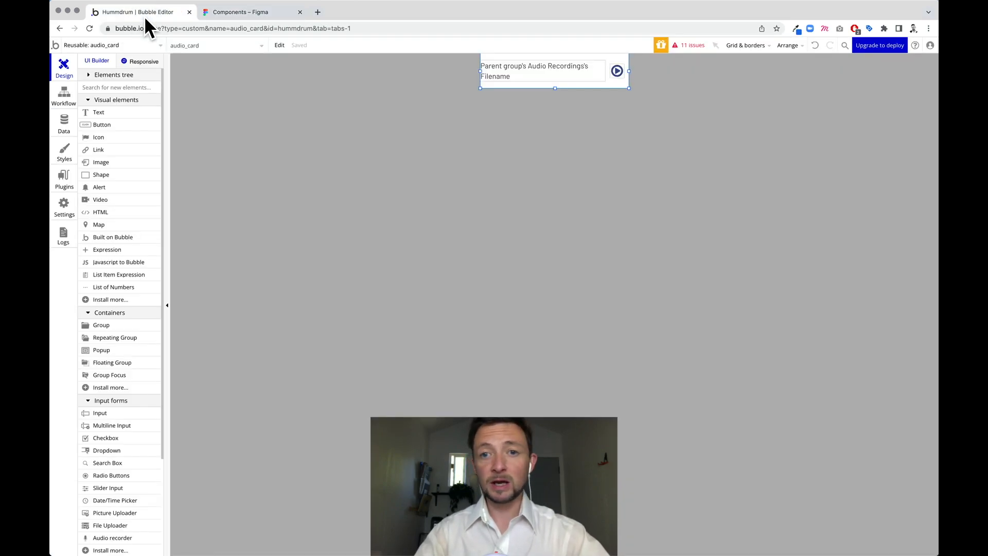
{"action": "left_click", "coordinate": [561, 72]}
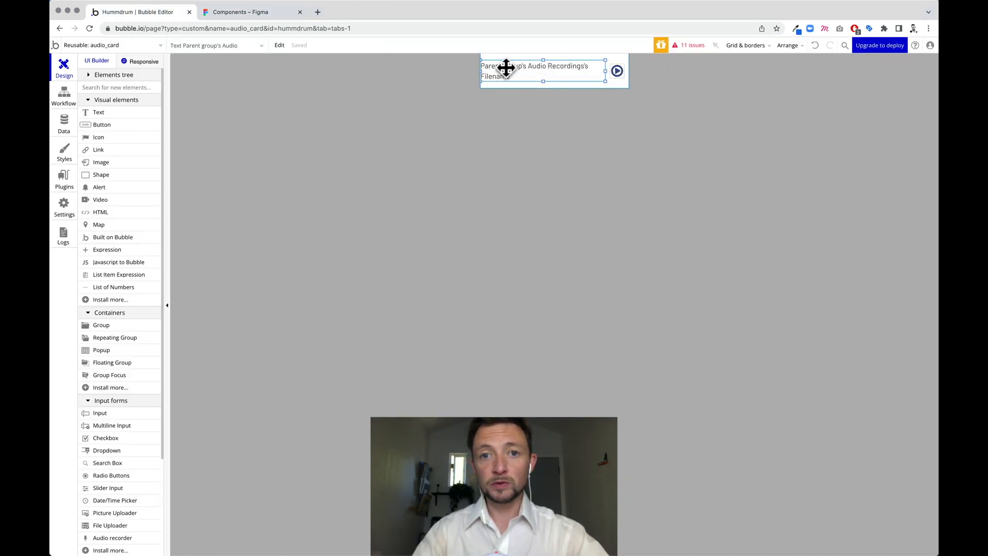
{"action": "double_click", "coordinate": [538, 65]}
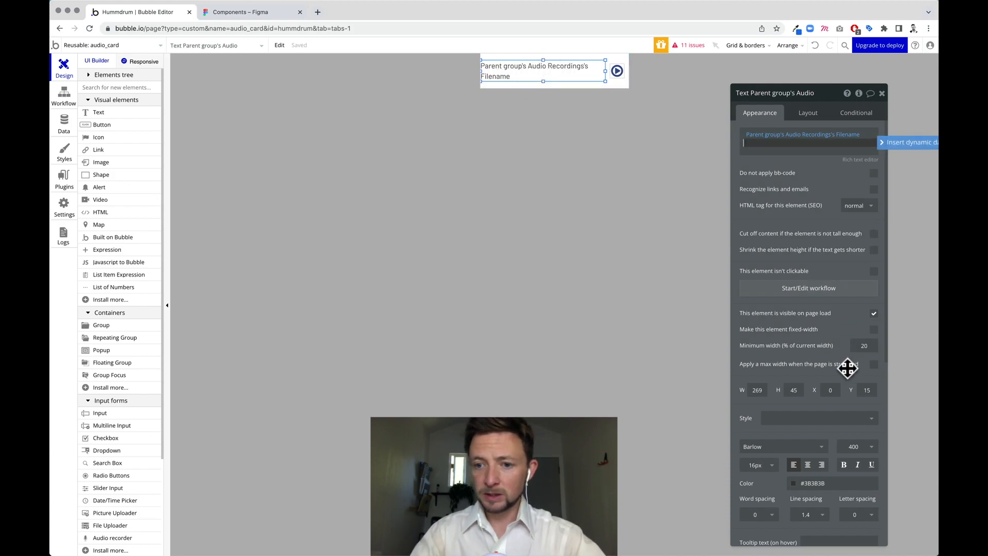
{"action": "scroll", "coordinate": [848, 362], "scroll_direction": "down", "scroll_amount": 5}
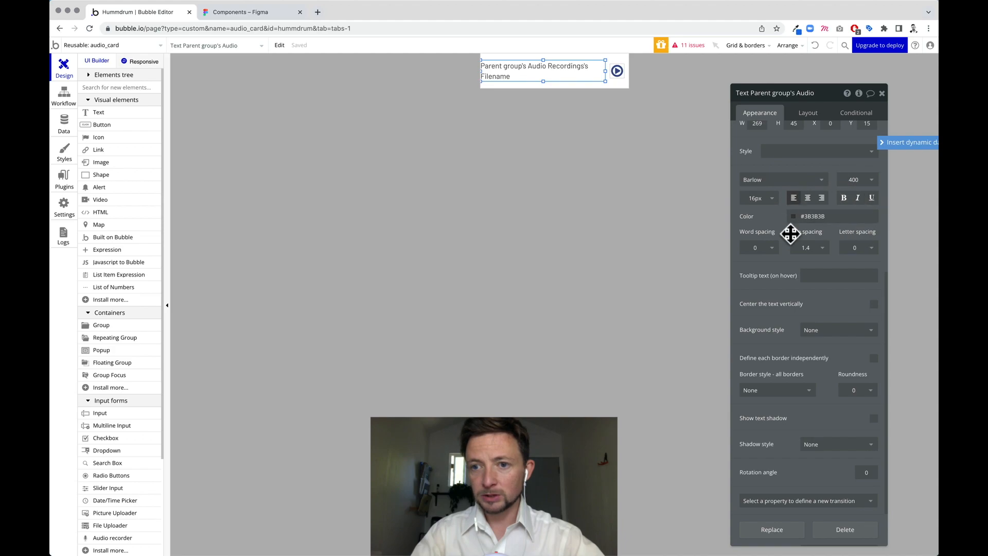
{"action": "scroll", "coordinate": [790, 280], "scroll_direction": "down", "scroll_amount": 1}
{"action": "scroll", "coordinate": [791, 281], "scroll_direction": "up", "scroll_amount": 1}
{"action": "scroll", "coordinate": [791, 281], "scroll_direction": "up", "scroll_amount": 1}
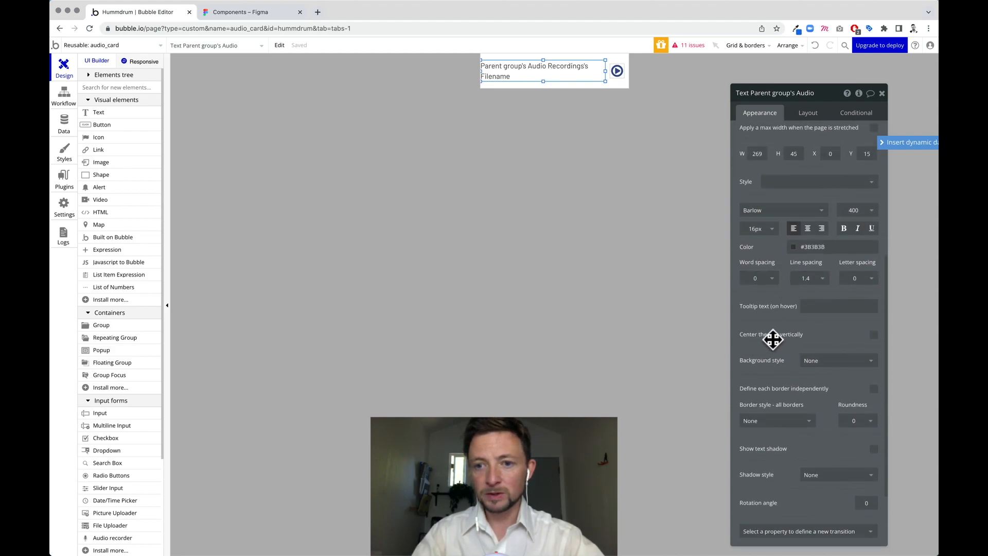
{"action": "left_click", "coordinate": [874, 335]}
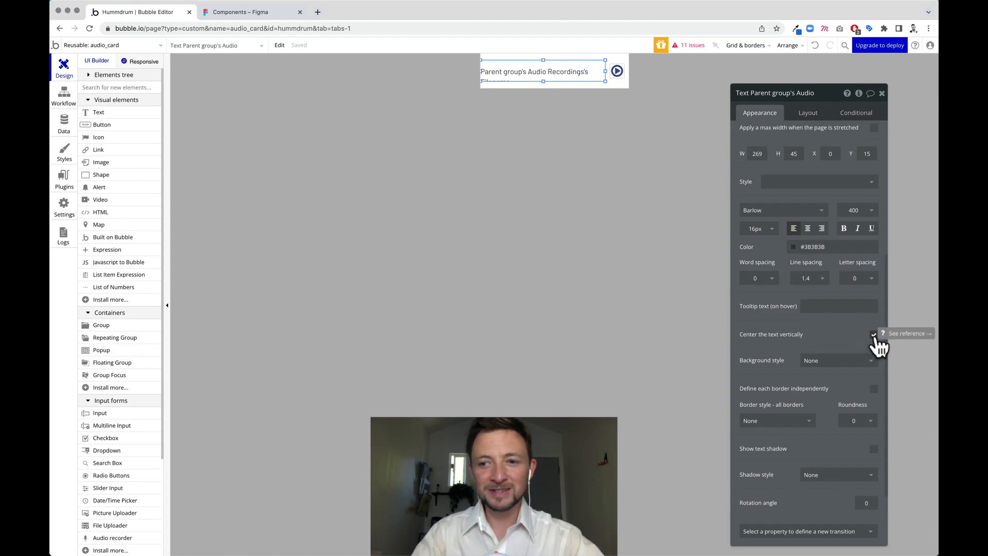
Stretch the filename text element symmetrically to the audio card's full height of 75 px.
{"action": "left_click_drag", "start_coordinate": [543, 60], "coordinate": [543, 88]}
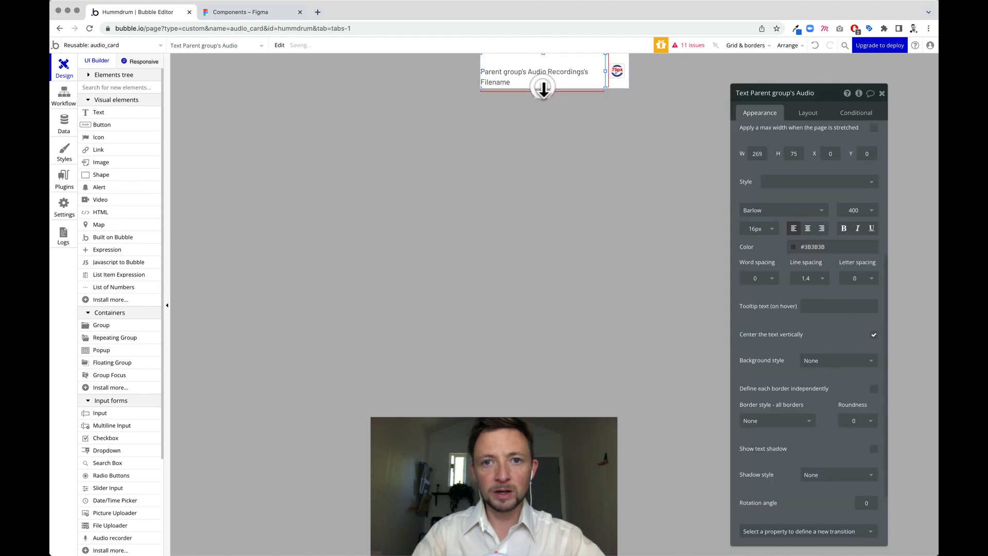
{"action": "left_click", "coordinate": [514, 77]}
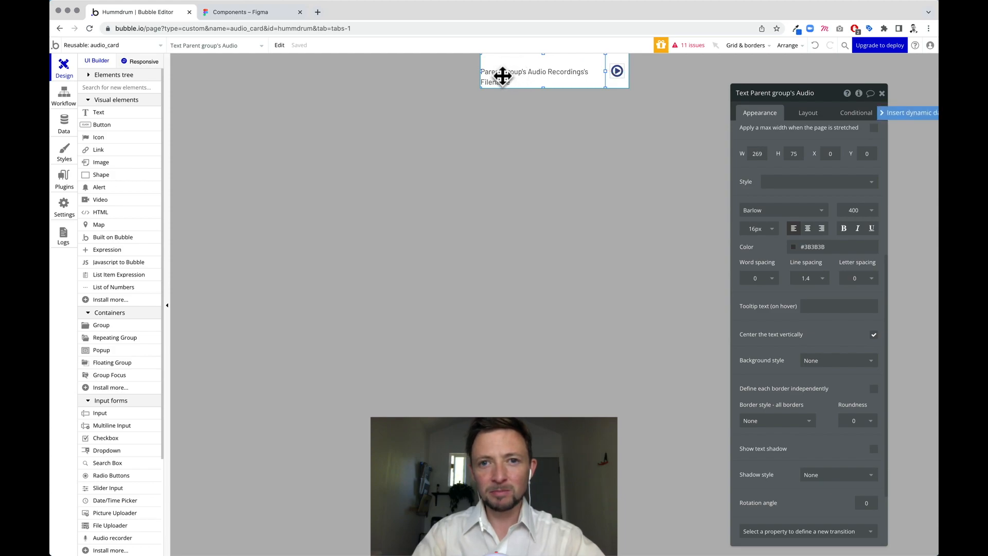
{"action": "left_click", "coordinate": [516, 109]}
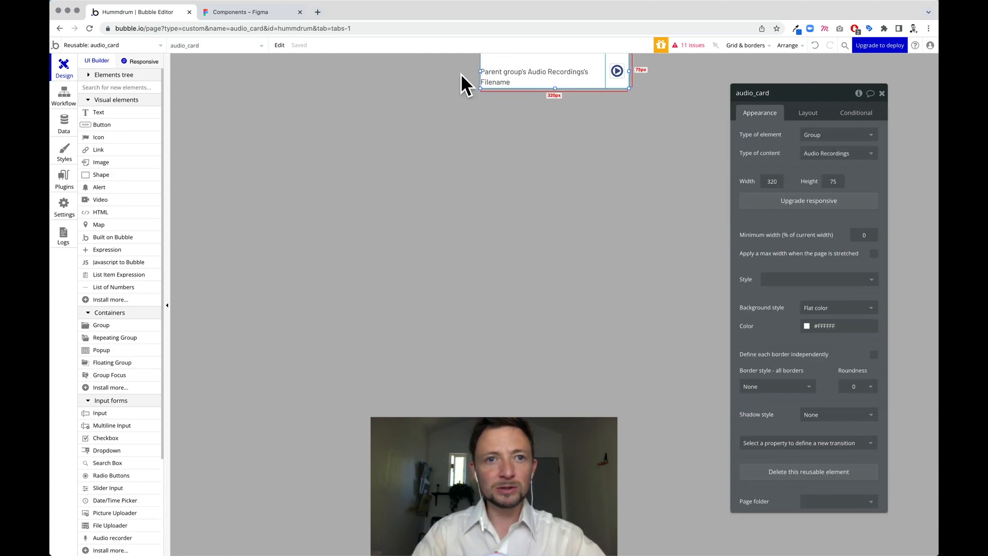
Switch to Figma and stretch the File Name text box to the frame's full height, 75, starting at Y 0.
{"action": "left_click", "coordinate": [275, 14]}
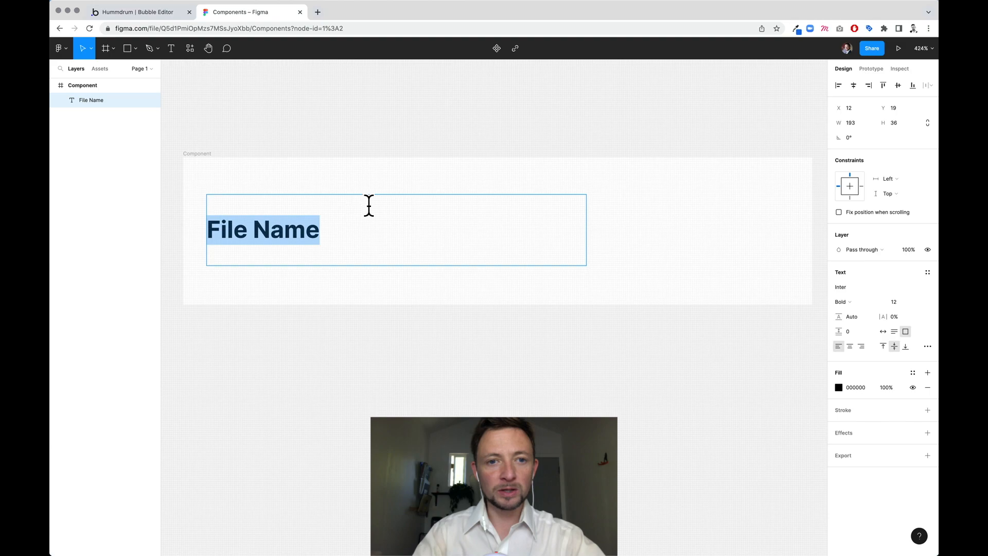
{"action": "key", "text": "Escape"}
{"action": "key", "text": "alt"}
{"action": "left_click_drag", "start_coordinate": [380, 192], "coordinate": [379, 157]}
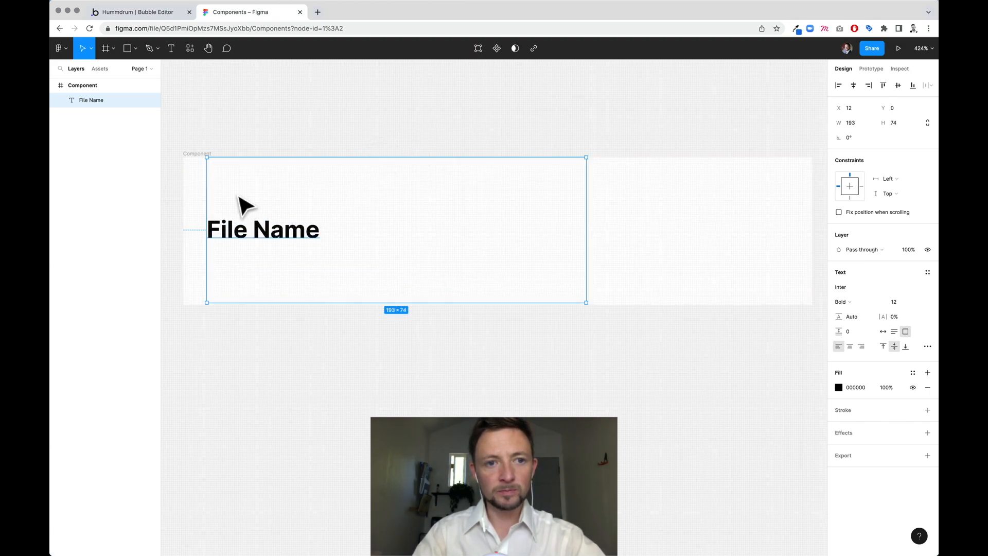
{"action": "left_click", "coordinate": [364, 434]}
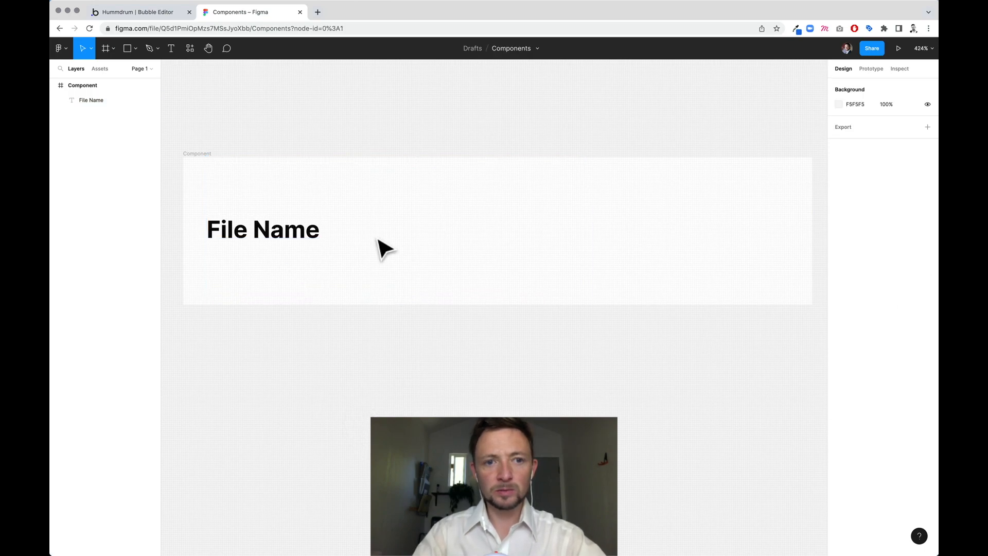
{"action": "left_click", "coordinate": [293, 250]}
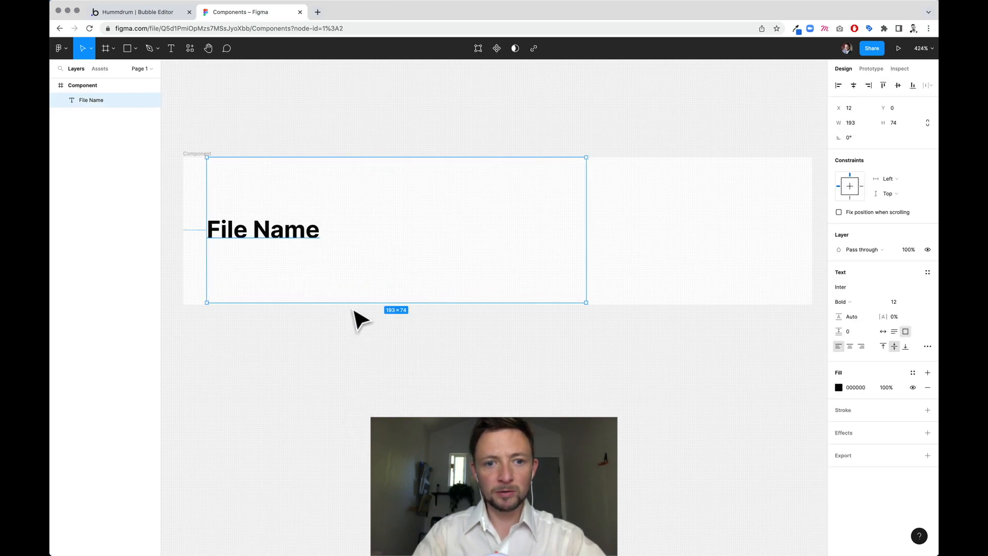
{"action": "left_click_drag", "start_coordinate": [353, 304], "coordinate": [353, 307]}
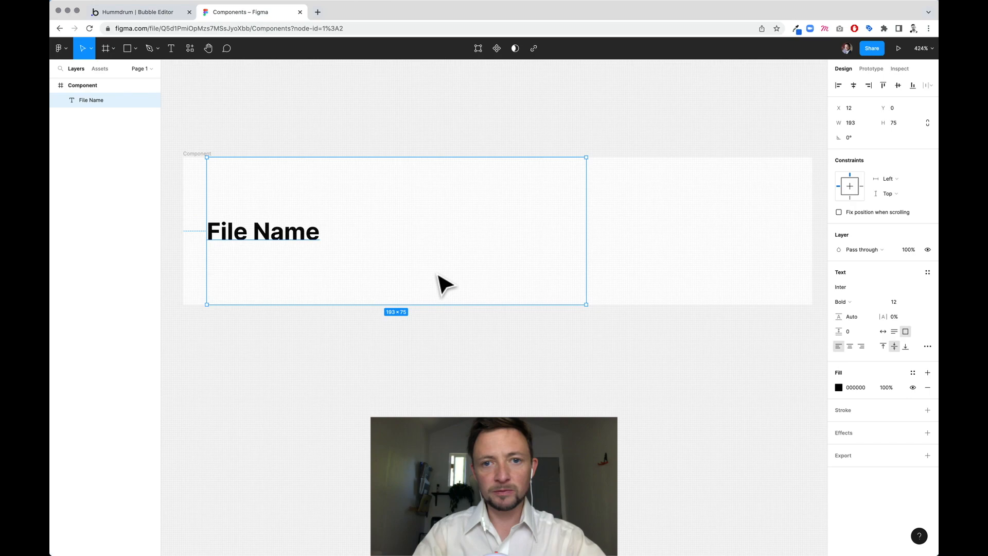
{"action": "left_click", "coordinate": [552, 412]}
{"action": "left_click", "coordinate": [281, 248]}
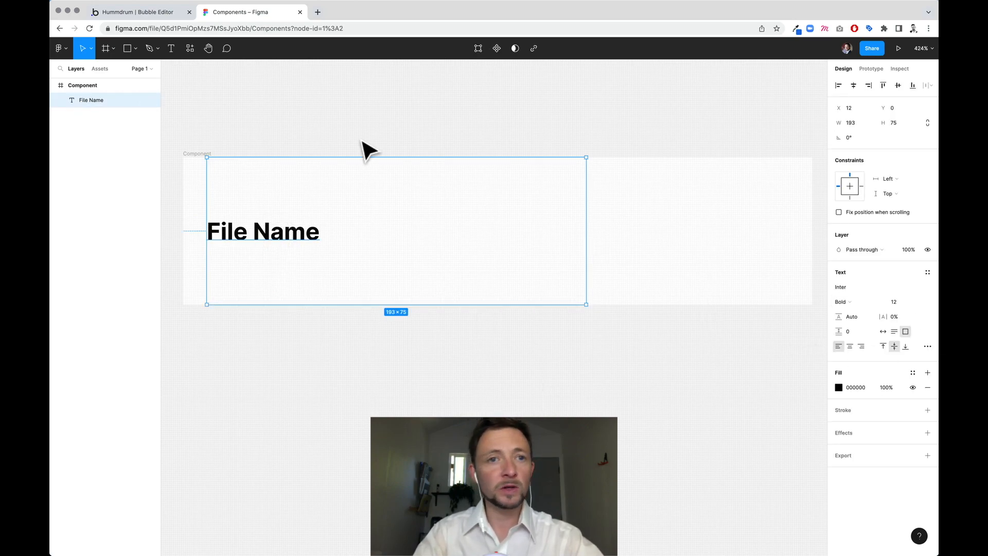
Look up the filename text's font size in Bubble and set the File Name text in Figma to 16.
{"action": "left_click", "coordinate": [155, 13]}
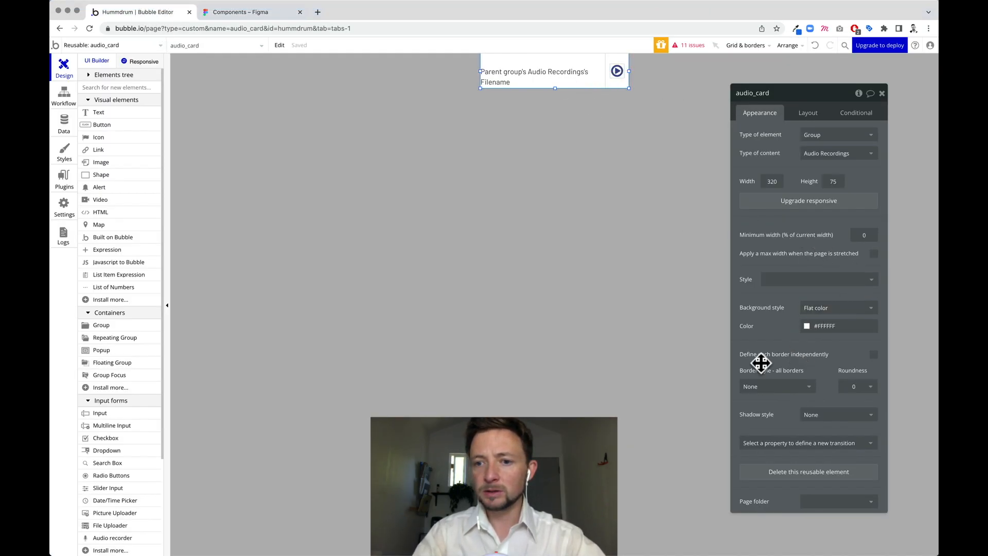
{"action": "left_click", "coordinate": [507, 78]}
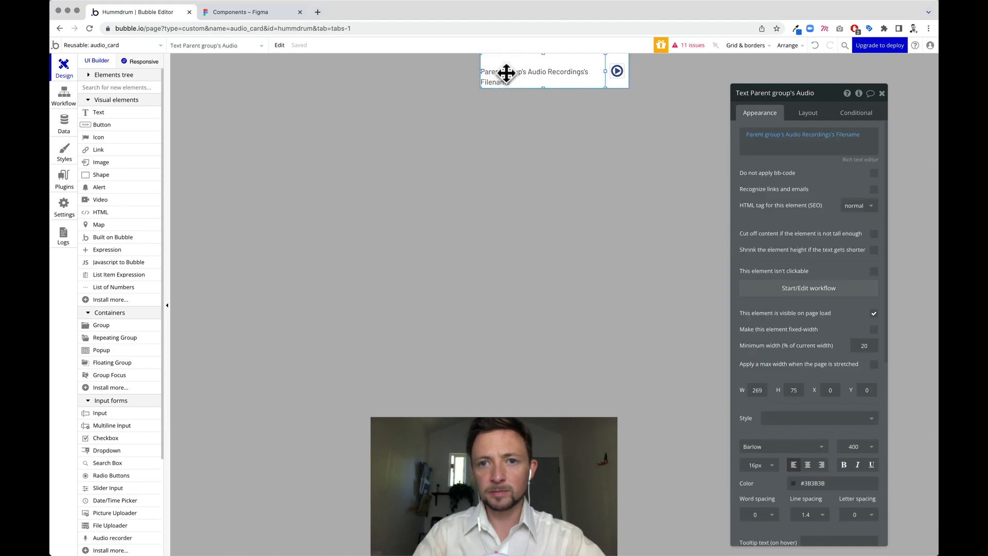
{"action": "scroll", "coordinate": [828, 382], "scroll_direction": "down", "scroll_amount": 1}
{"action": "scroll", "coordinate": [828, 382], "scroll_direction": "down", "scroll_amount": 5}
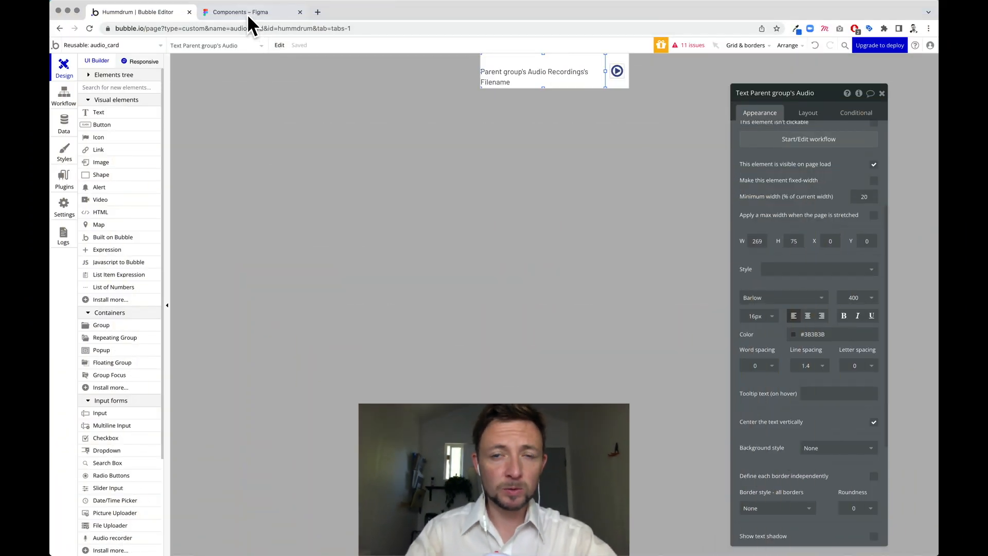
{"action": "left_click", "coordinate": [248, 14]}
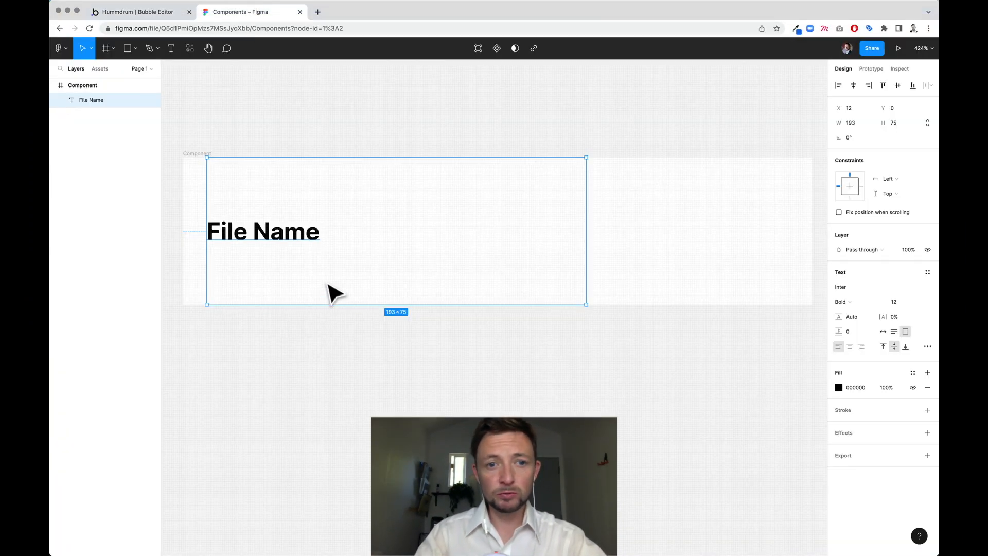
{"action": "left_click", "coordinate": [895, 302]}
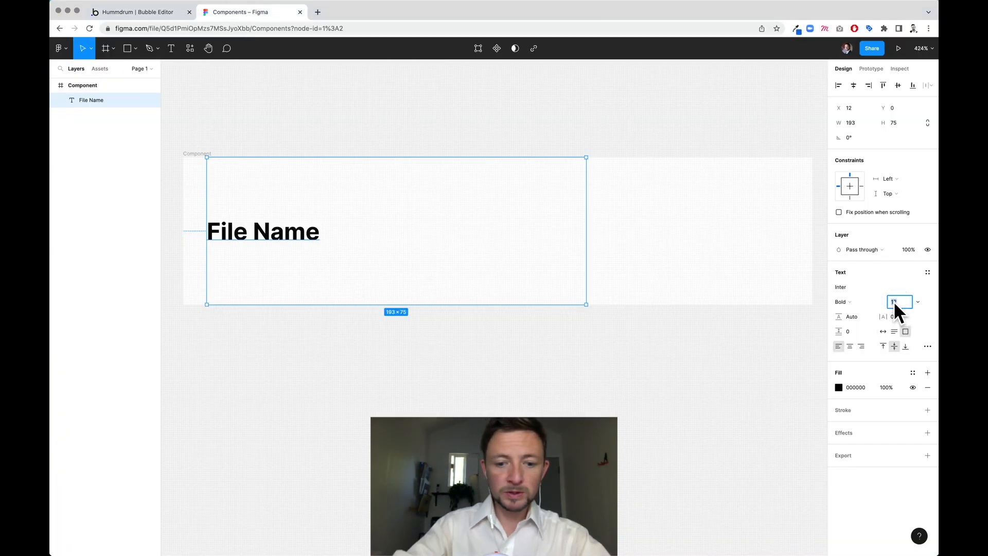
{"action": "key", "text": "Tab"}
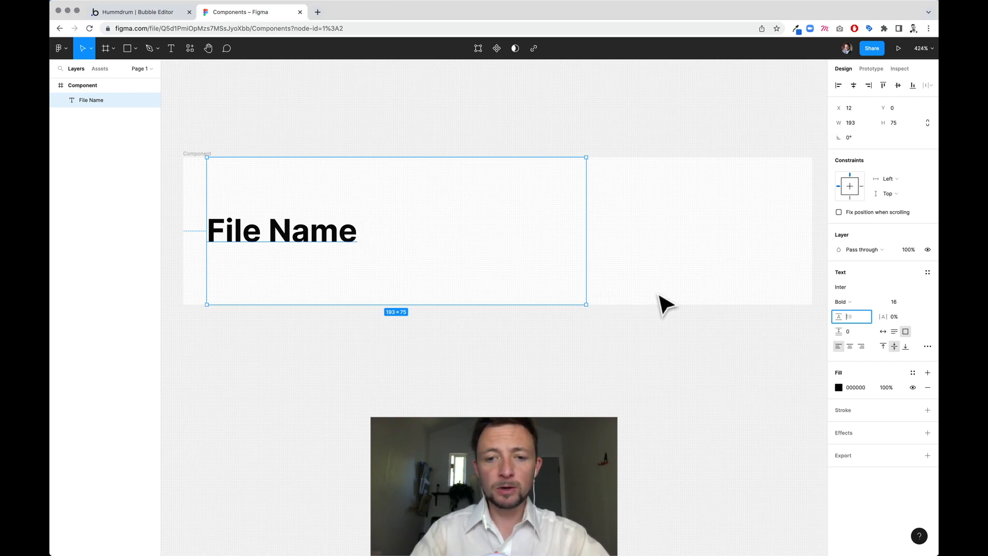
Add a text layer reading "play" near the right end of the Component frame.
{"action": "left_click", "coordinate": [718, 282]}
{"action": "key", "text": "t"}
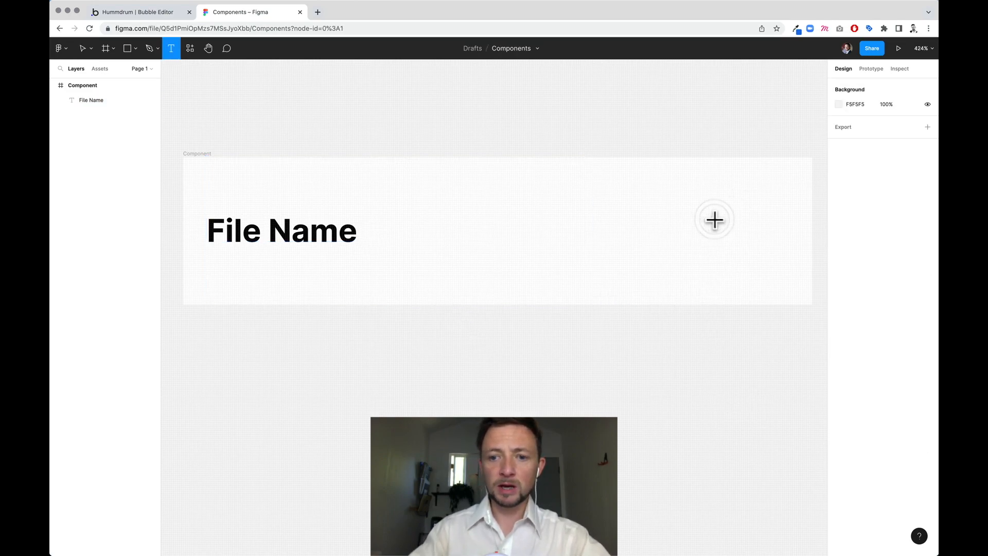
{"action": "left_click", "coordinate": [714, 219]}
{"action": "type", "text": "play"}
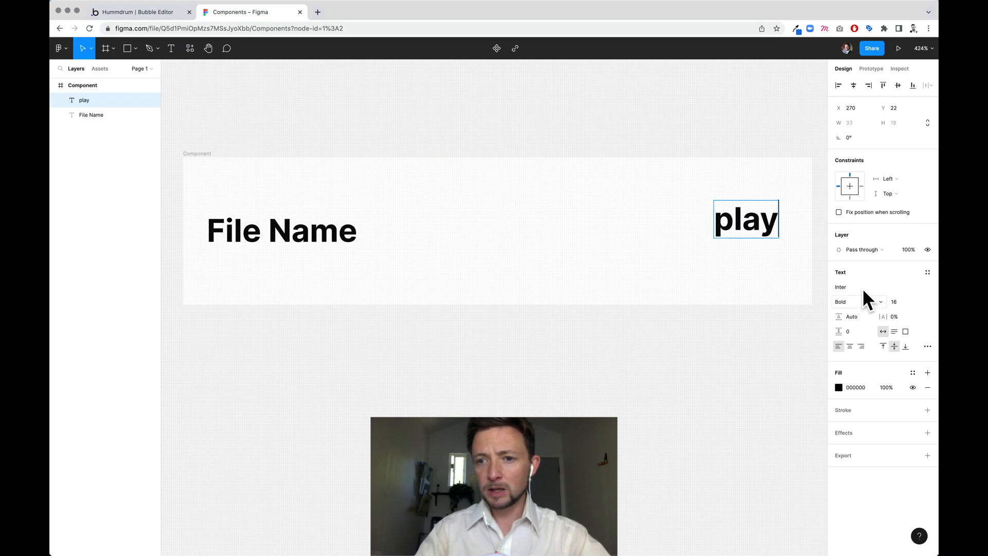
Change the play text's font to Font Awesome 5 Free to turn it into a play icon.
{"action": "left_click", "coordinate": [862, 287]}
{"action": "type", "text": "Font Awesome 5 Free"}
{"action": "key", "text": "Down"}
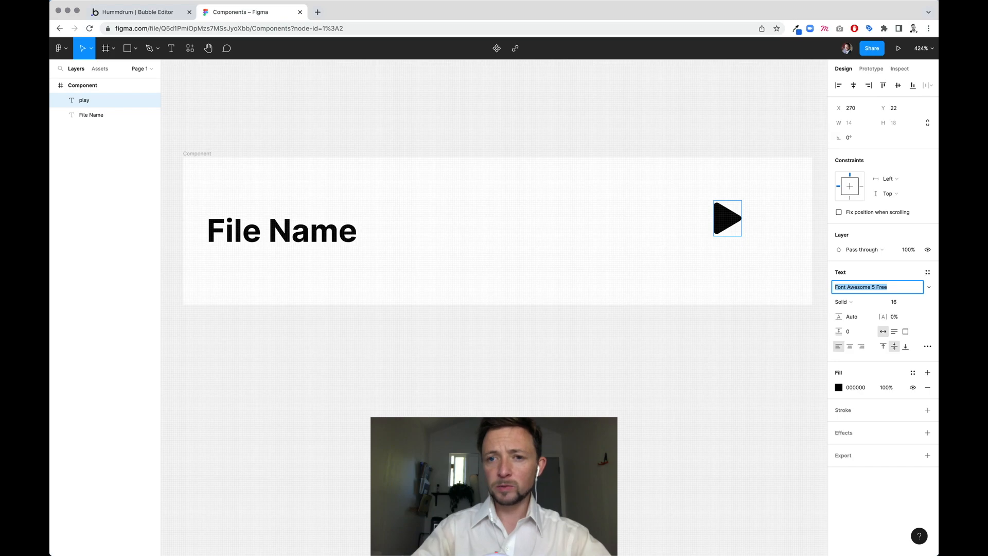
{"action": "left_click", "coordinate": [725, 220]}
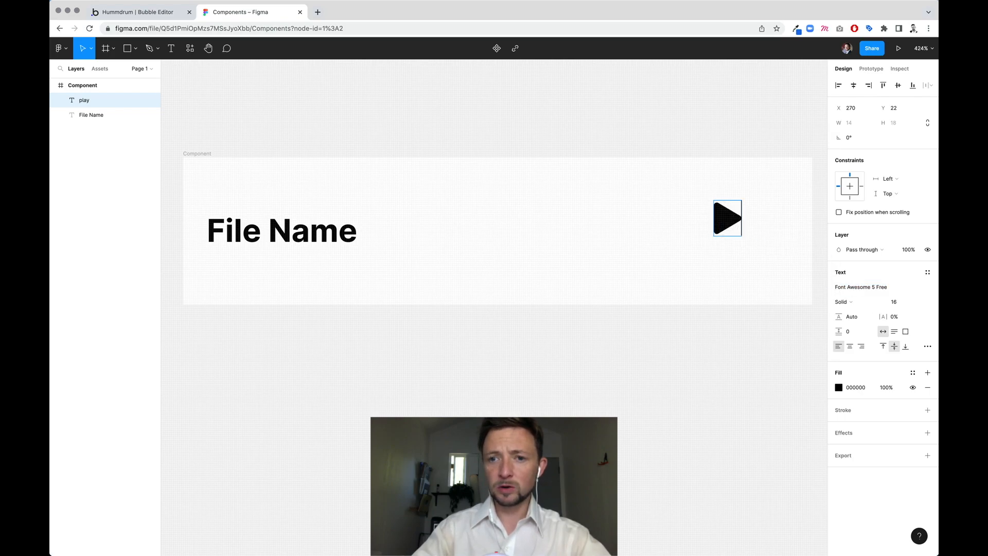
Change the play icon's text to "play-circle" in the Regular style and compare it with the icon in Bubble.
{"action": "type", "text": "-circ"}
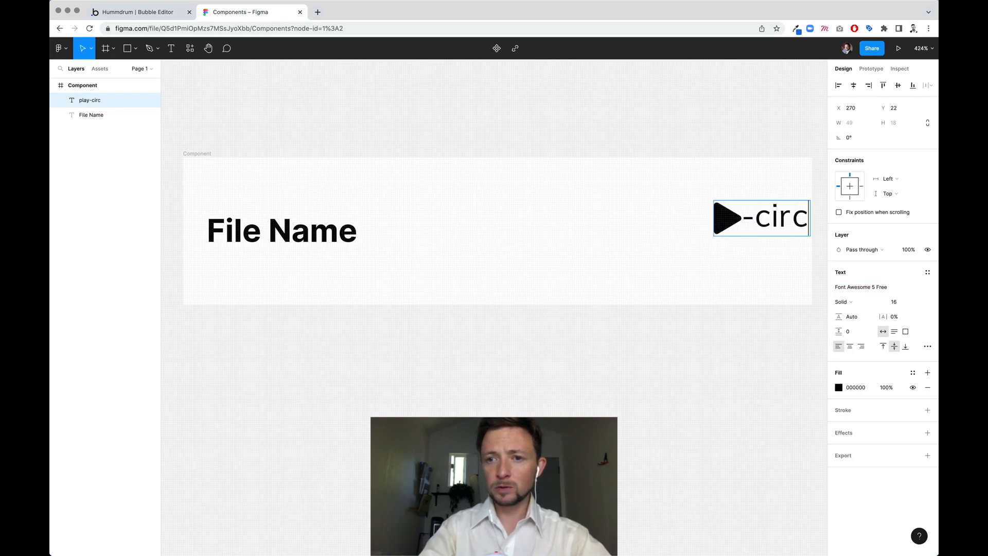
{"action": "type", "text": "le"}
{"action": "left_click", "coordinate": [854, 300]}
{"action": "left_click", "coordinate": [855, 290]}
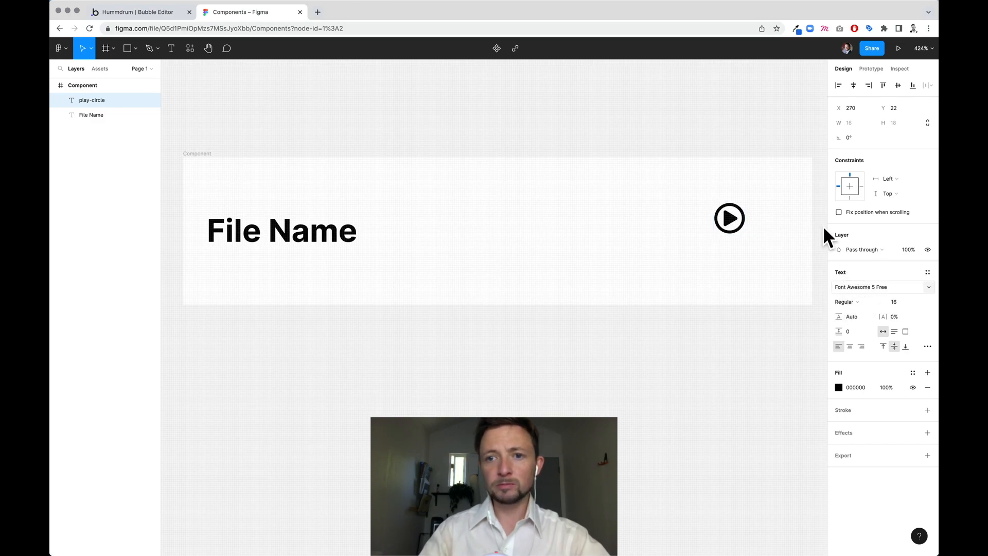
{"action": "left_click", "coordinate": [145, 13]}
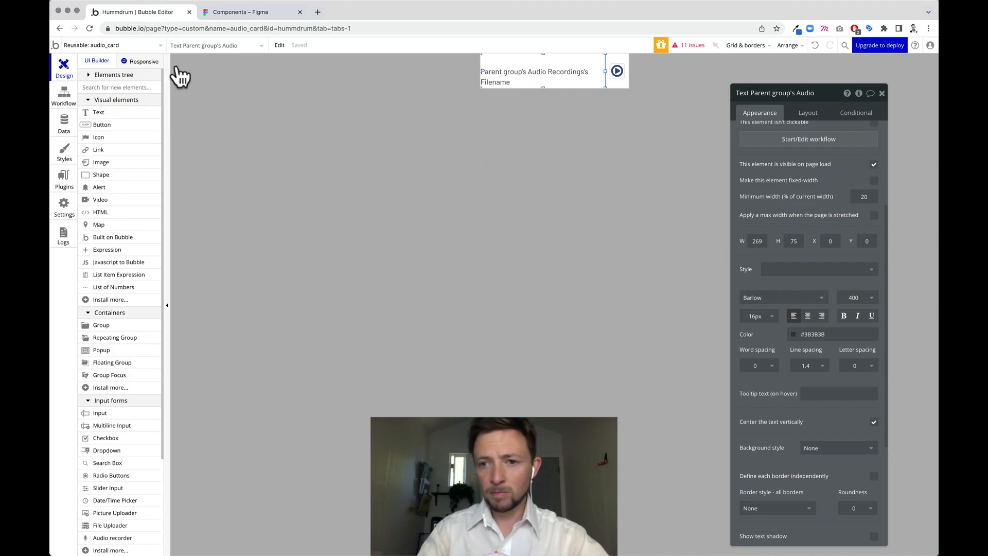
{"action": "left_click", "coordinate": [246, 12]}
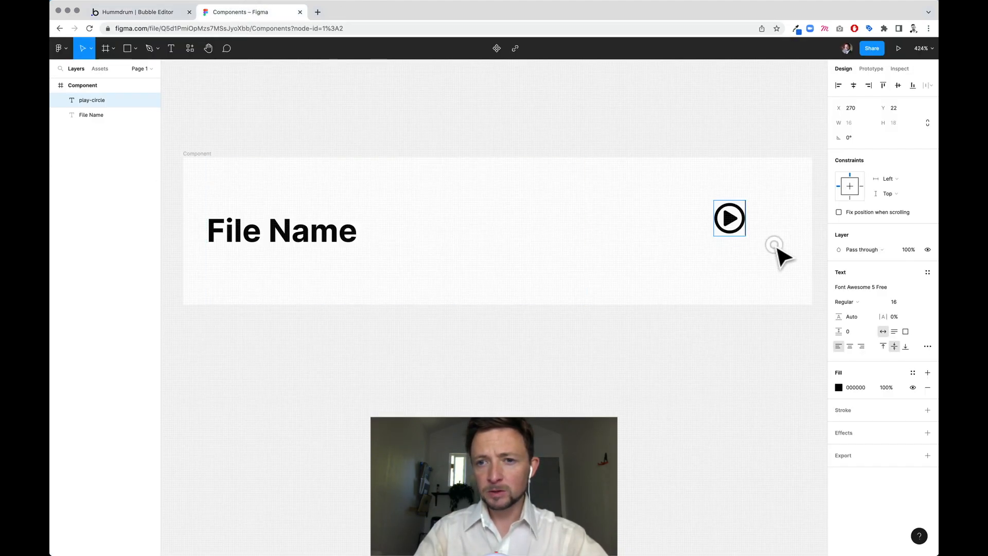
Move the play-circle icon to mid-height, centre its text horizontally and stretch its box to about 78 × 74.
{"action": "mouse_move", "coordinate": [735, 222]}
{"action": "left_mouse_down"}
{"action": "mouse_move", "coordinate": [732, 240]}
{"action": "mouse_move", "coordinate": [732, 231]}
{"action": "left_mouse_up"}
{"action": "left_click", "coordinate": [861, 346]}
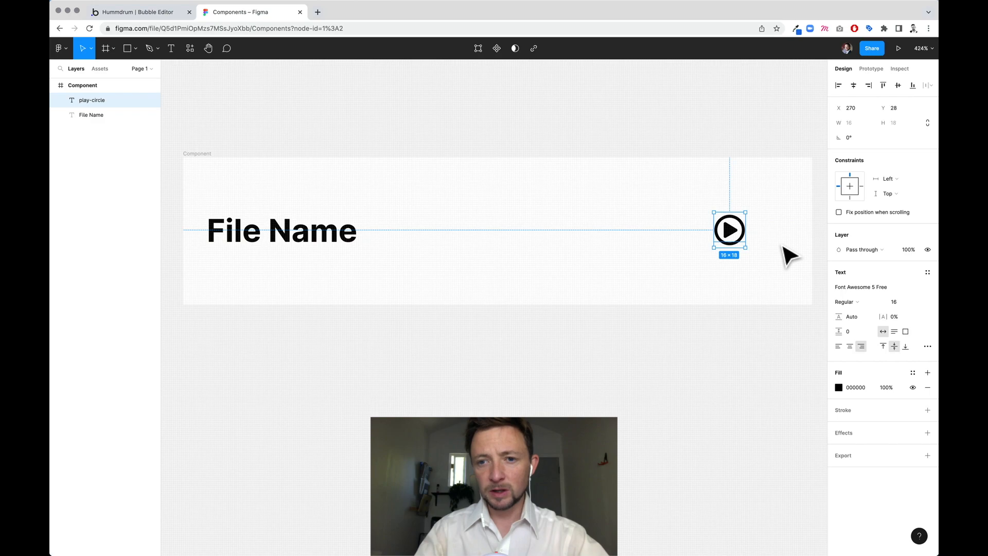
{"action": "left_click", "coordinate": [850, 346]}
{"action": "left_click_drag", "start_coordinate": [746, 230], "coordinate": [758, 159]}
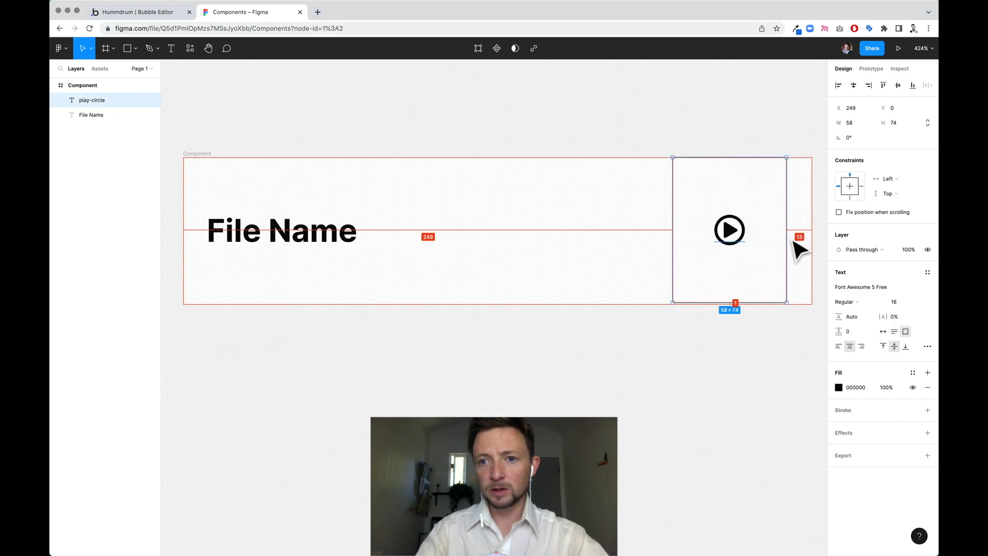
{"action": "left_click_drag", "start_coordinate": [787, 238], "coordinate": [806, 238]}
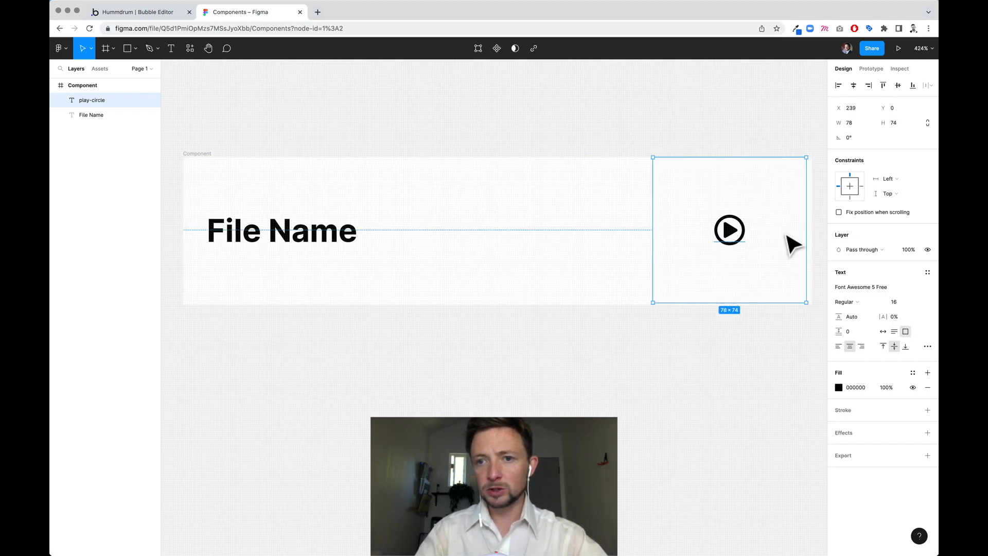
Set the play-circle icon's box to 75 × 75 and align it to the Component frame's right edge.
{"action": "left_click", "coordinate": [896, 126]}
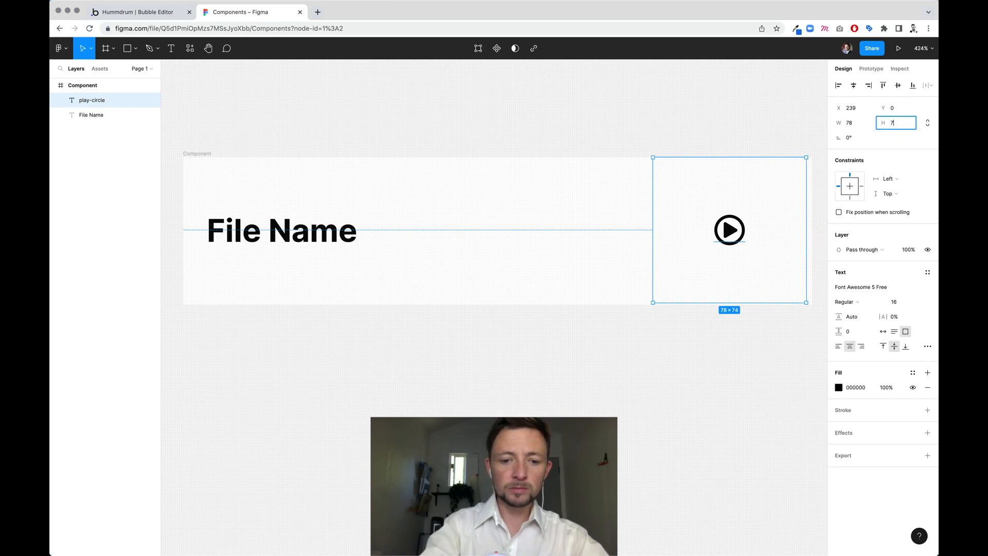
{"action": "key", "text": "shift+Tab"}
{"action": "type", "text": "75"}
{"action": "key", "text": "Tab"}
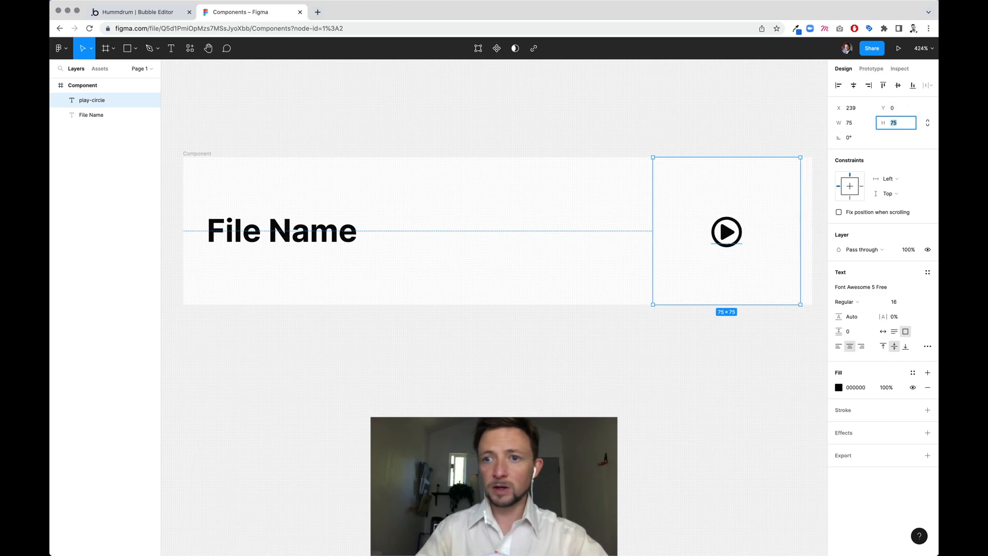
{"action": "left_click", "coordinate": [868, 85]}
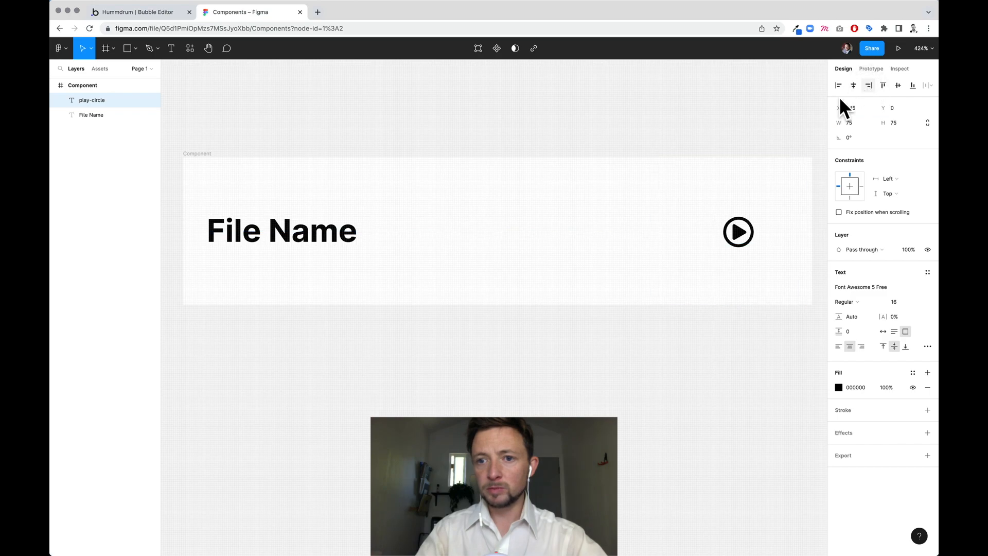
Widen the File Name text box to 233 so it ends at the icon's box, and select the Component frame.
{"action": "left_click", "coordinate": [289, 241]}
{"action": "left_click_drag", "start_coordinate": [587, 242], "coordinate": [665, 238]}
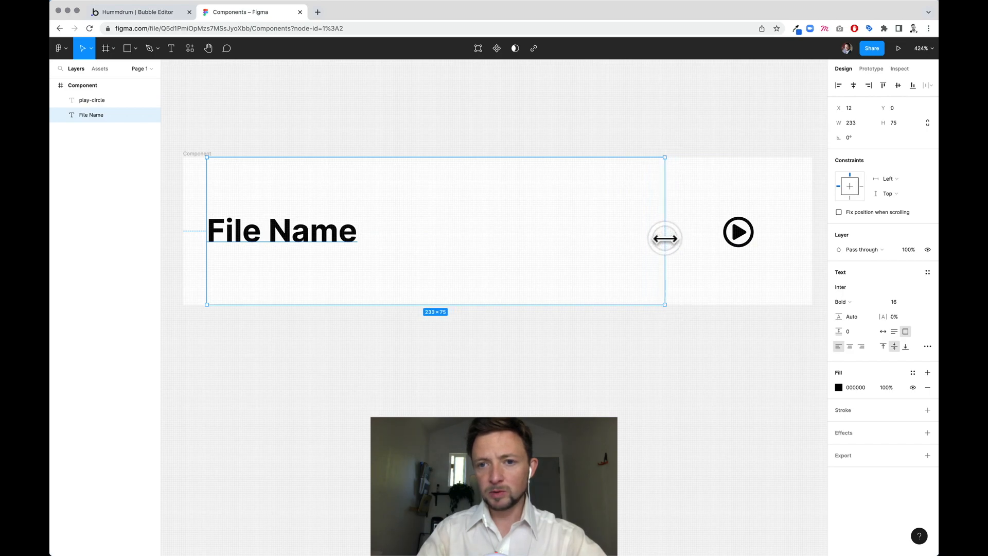
{"action": "left_click", "coordinate": [190, 154]}
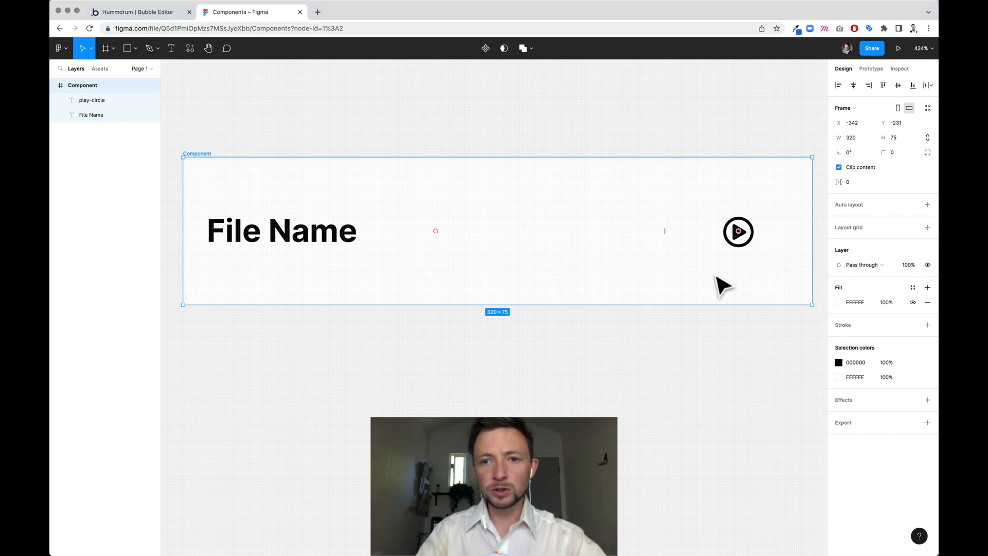
Show the rulers and place a vertical guide on the left edge of the play-circle icon's box.
{"action": "key", "text": "shift+r"}
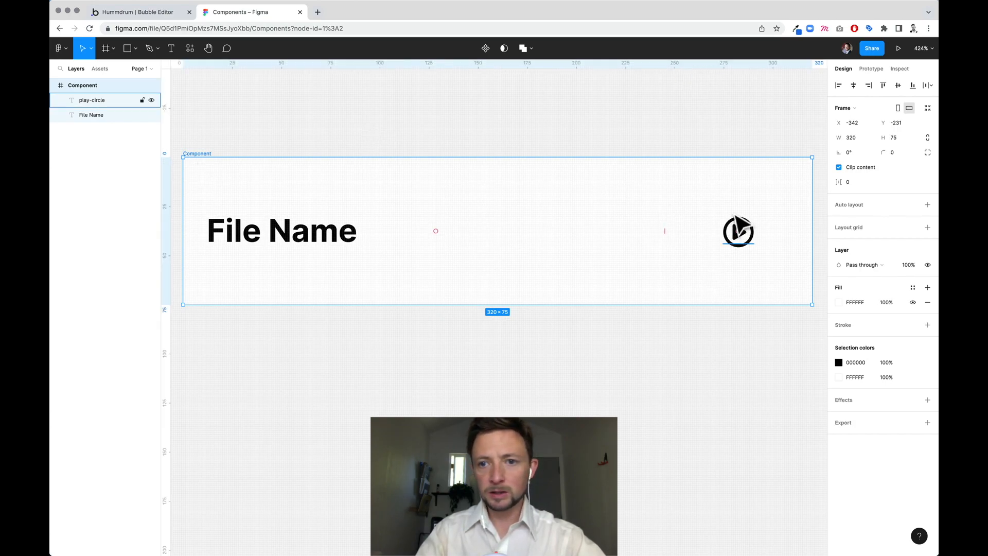
{"action": "key", "text": "Escape"}
{"action": "left_click", "coordinate": [751, 234]}
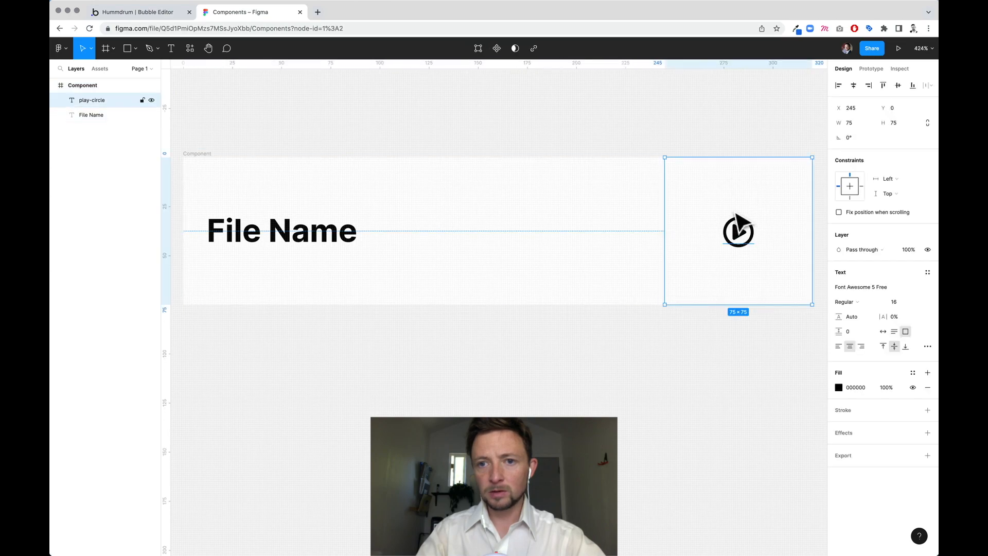
{"action": "left_click_drag", "start_coordinate": [164, 223], "coordinate": [668, 222]}
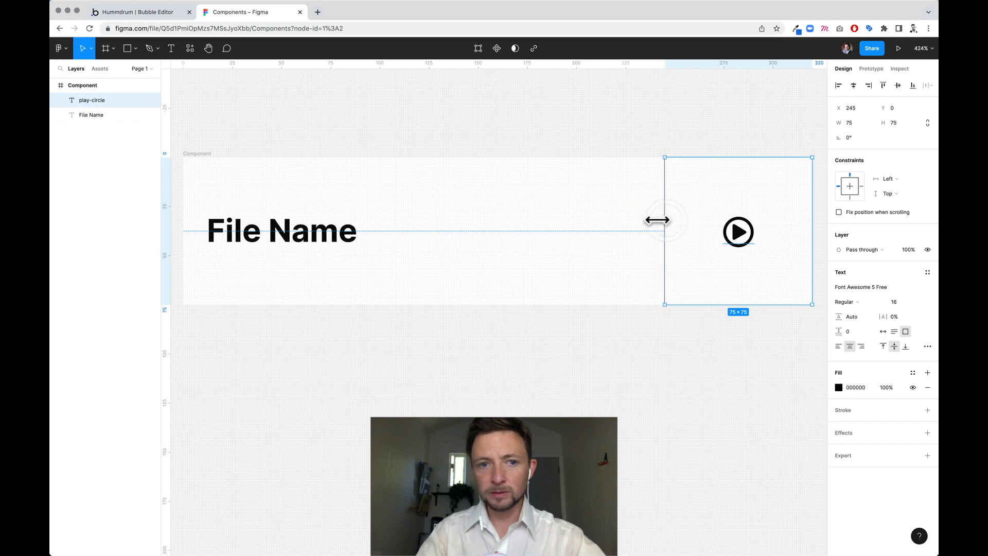
Extend the File Name text box to the Component frame's left edge, at X 0 with width 245.
{"action": "left_click", "coordinate": [356, 241]}
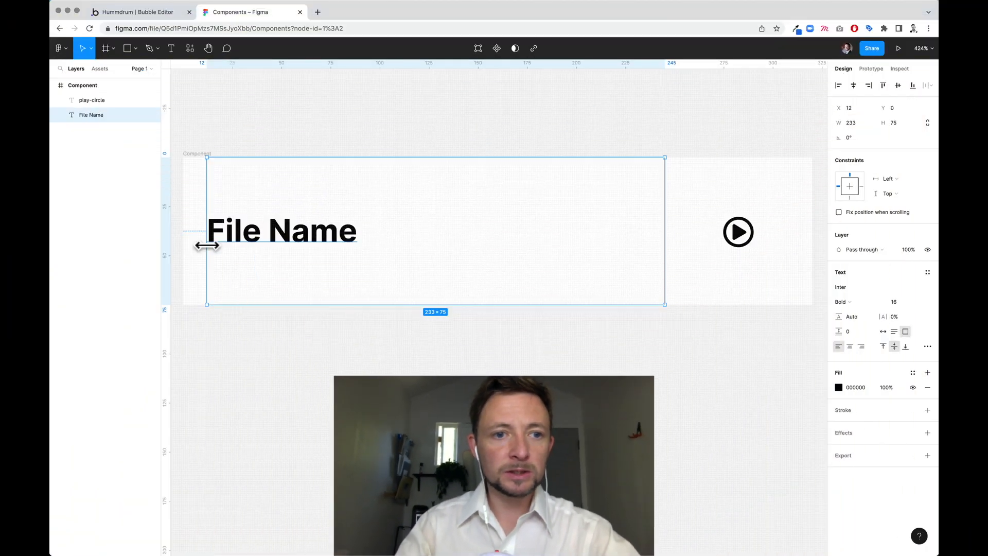
{"action": "left_click_drag", "start_coordinate": [205, 243], "coordinate": [184, 244]}
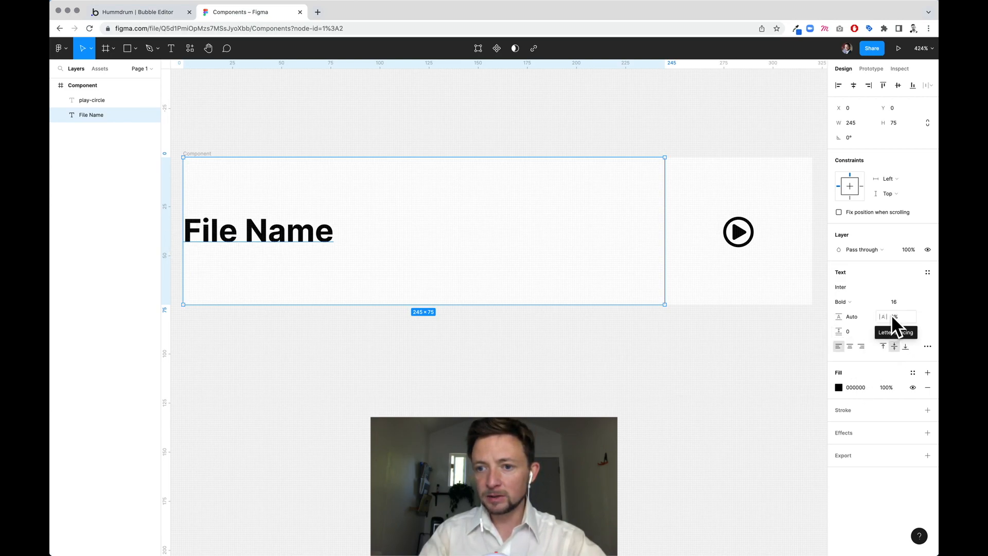
Look through the File Name text's basic and detailed type settings for layout and spacing options.
{"action": "left_click", "coordinate": [928, 345]}
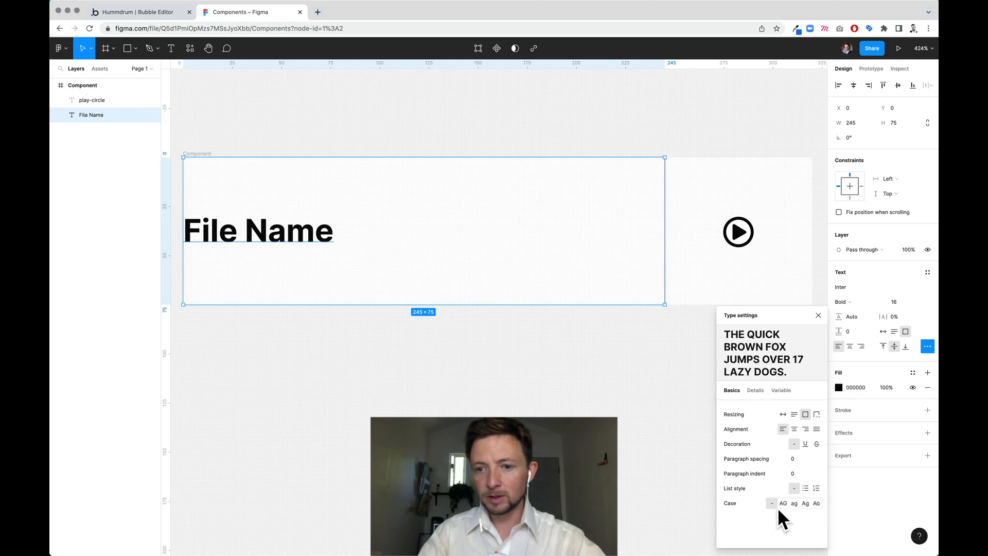
{"action": "left_click", "coordinate": [757, 390]}
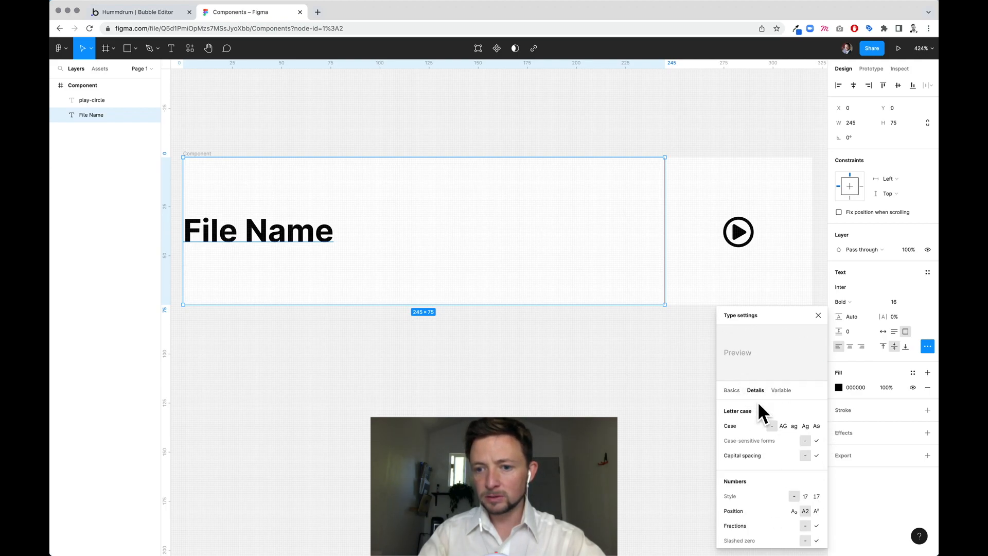
{"action": "scroll", "coordinate": [774, 478], "scroll_direction": "down", "scroll_amount": 3}
{"action": "scroll", "coordinate": [775, 481], "scroll_direction": "down", "scroll_amount": 3}
{"action": "scroll", "coordinate": [774, 489], "scroll_direction": "down", "scroll_amount": 2}
{"action": "scroll", "coordinate": [775, 483], "scroll_direction": "down", "scroll_amount": 5}
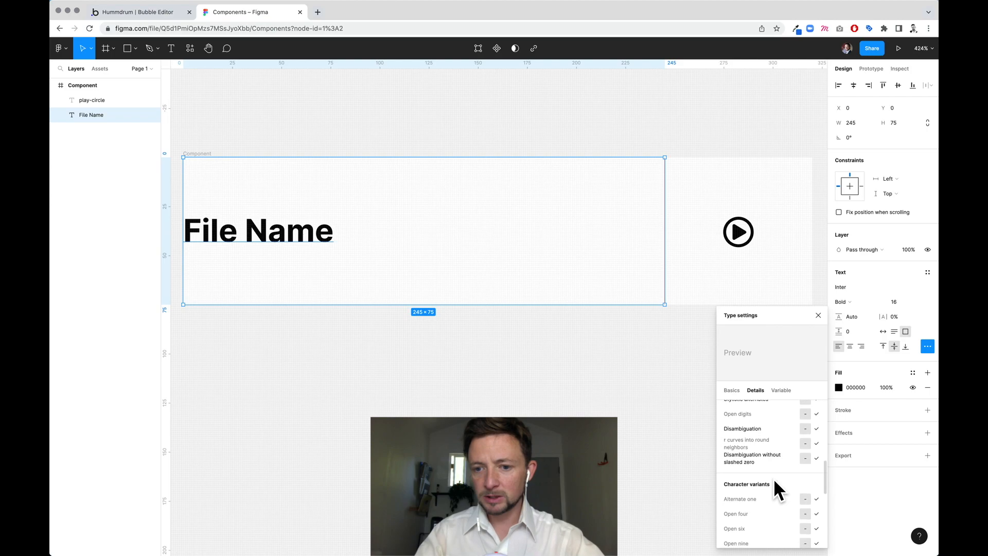
{"action": "scroll", "coordinate": [775, 481], "scroll_direction": "down", "scroll_amount": 6}
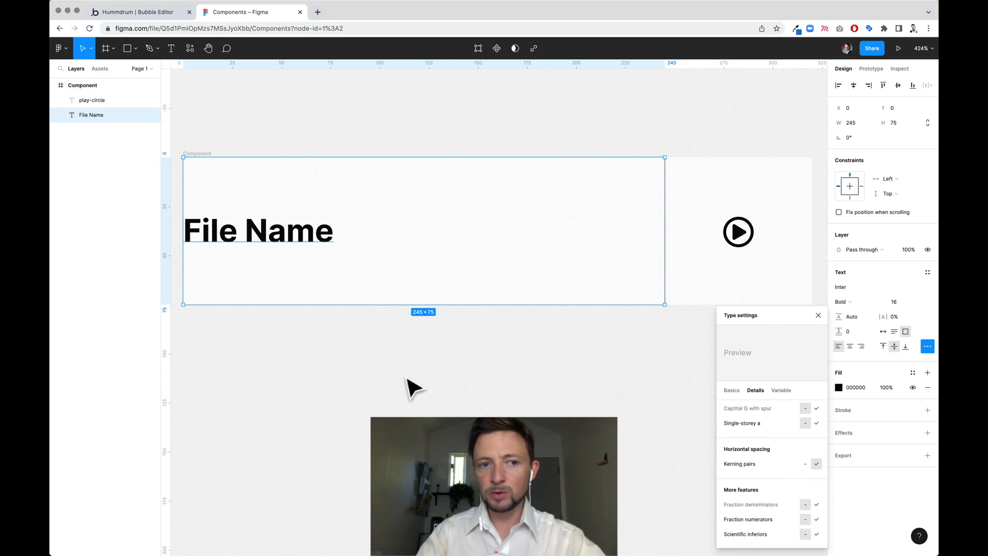
{"action": "left_click", "coordinate": [309, 380]}
Pull the File Name text box's left edge inward to X 34 with width 211, and hide the rulers.
{"action": "left_click", "coordinate": [288, 238]}
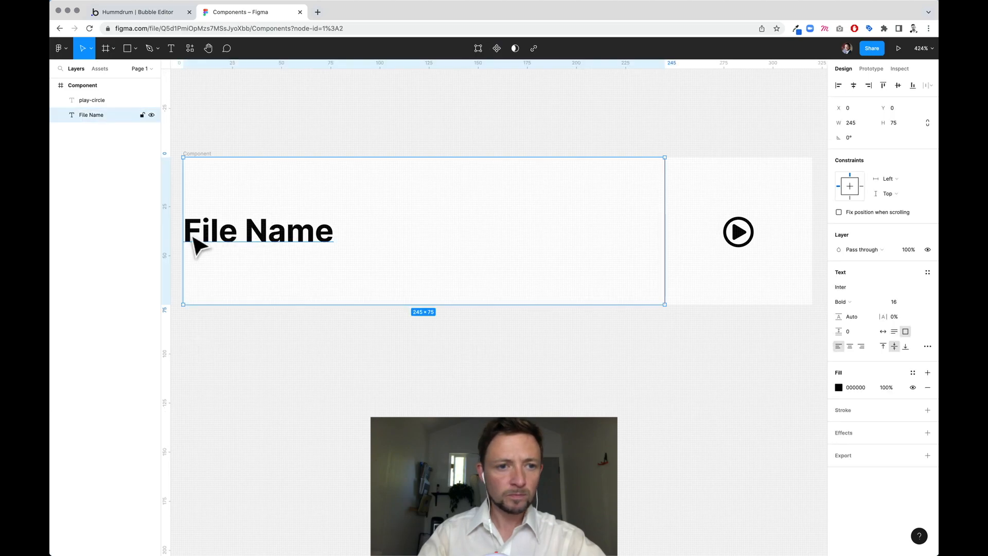
{"action": "left_click_drag", "start_coordinate": [183, 231], "coordinate": [223, 232]}
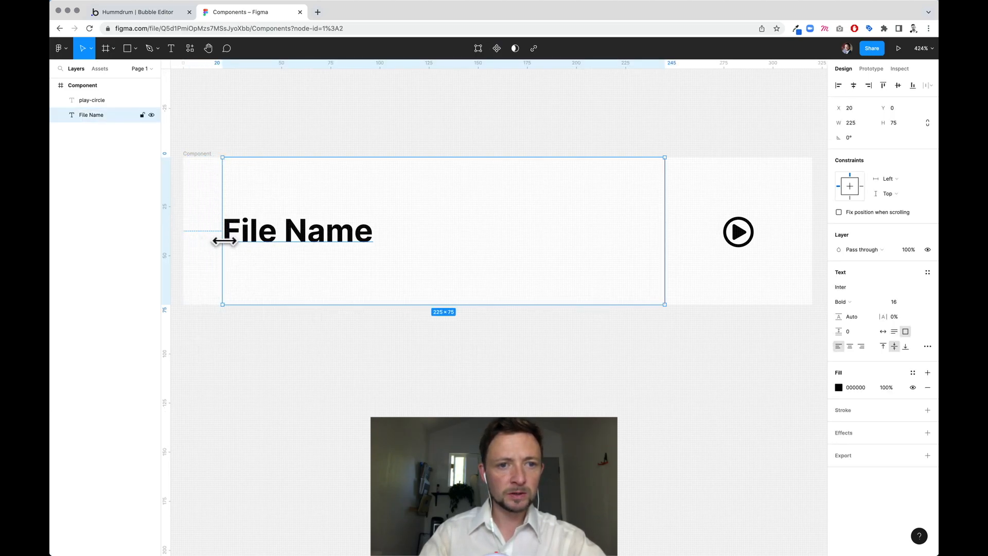
{"action": "left_click_drag", "start_coordinate": [228, 240], "coordinate": [251, 237]}
{"action": "left_click", "coordinate": [377, 406]}
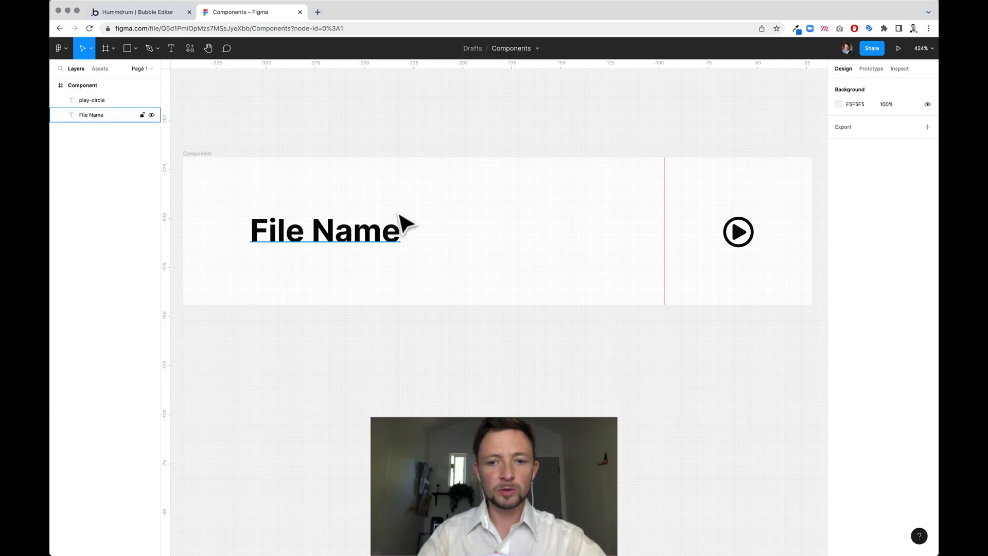
{"action": "key", "text": "shift+r"}
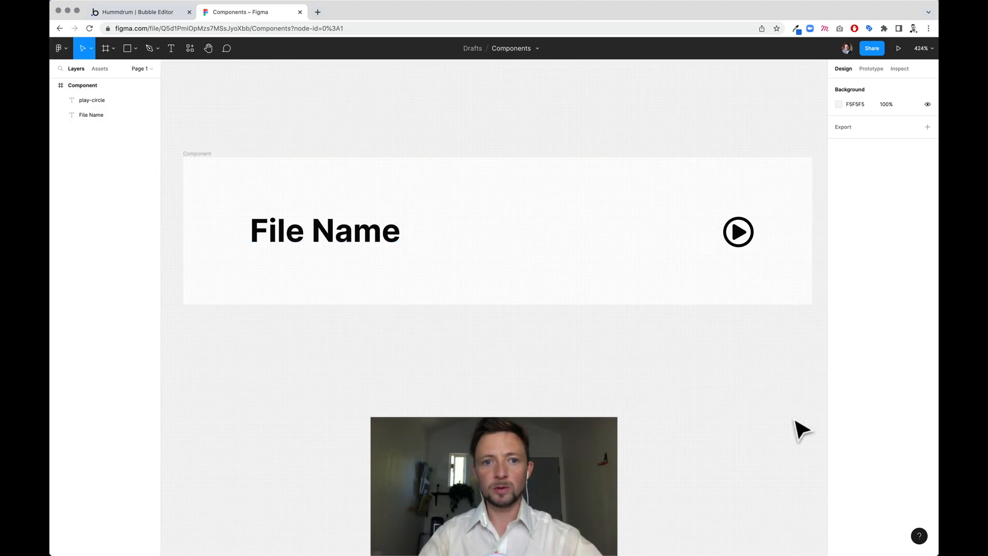
Check the extents of the icon and File Name boxes, and look up the play icon's size in Bubble.
{"action": "left_click", "coordinate": [740, 250]}
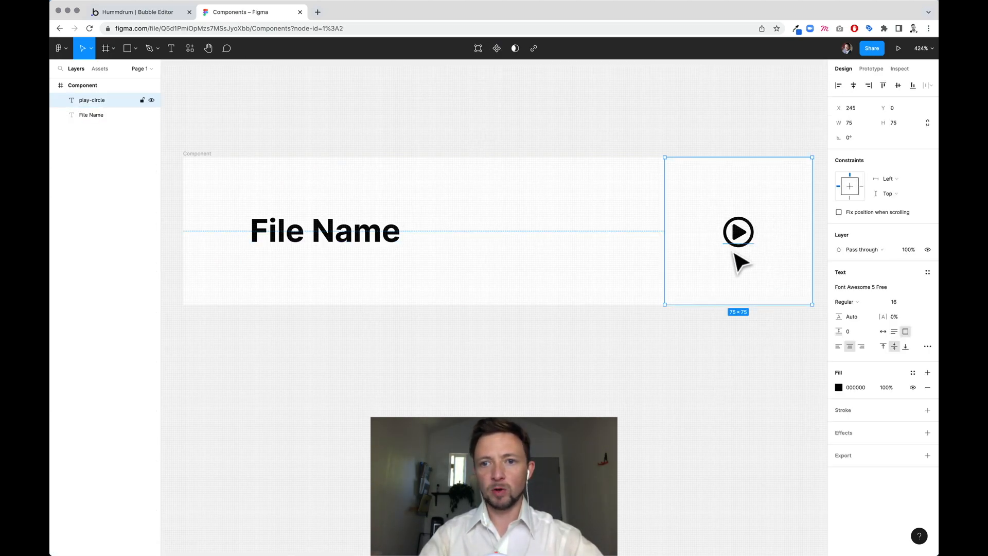
{"action": "left_click", "coordinate": [343, 238]}
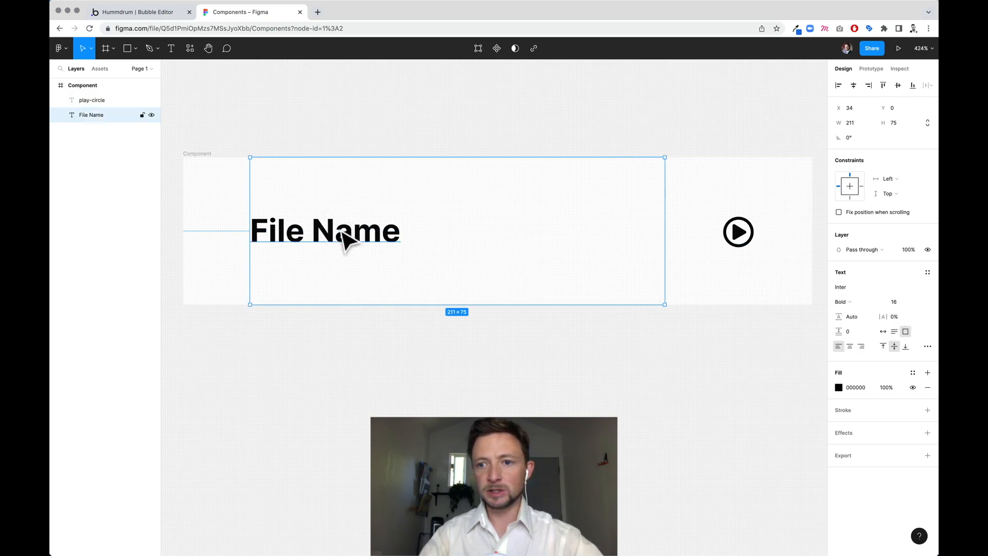
{"action": "left_click", "coordinate": [735, 244]}
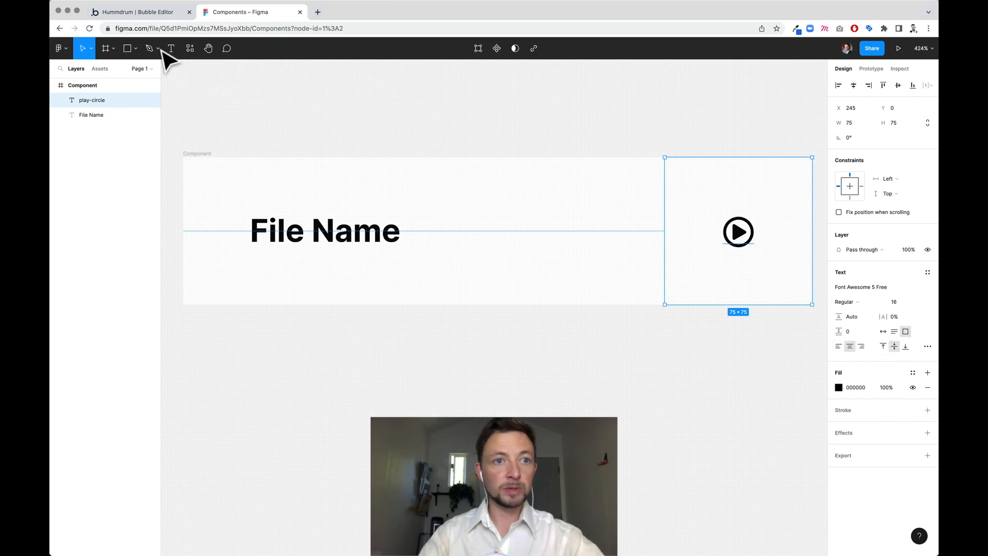
{"action": "left_click", "coordinate": [128, 13]}
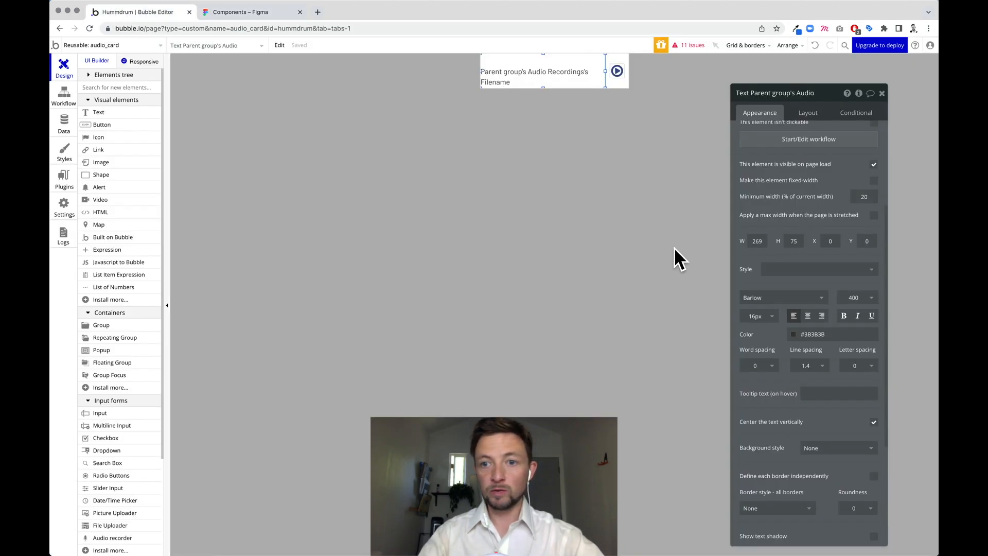
{"action": "left_click", "coordinate": [622, 73]}
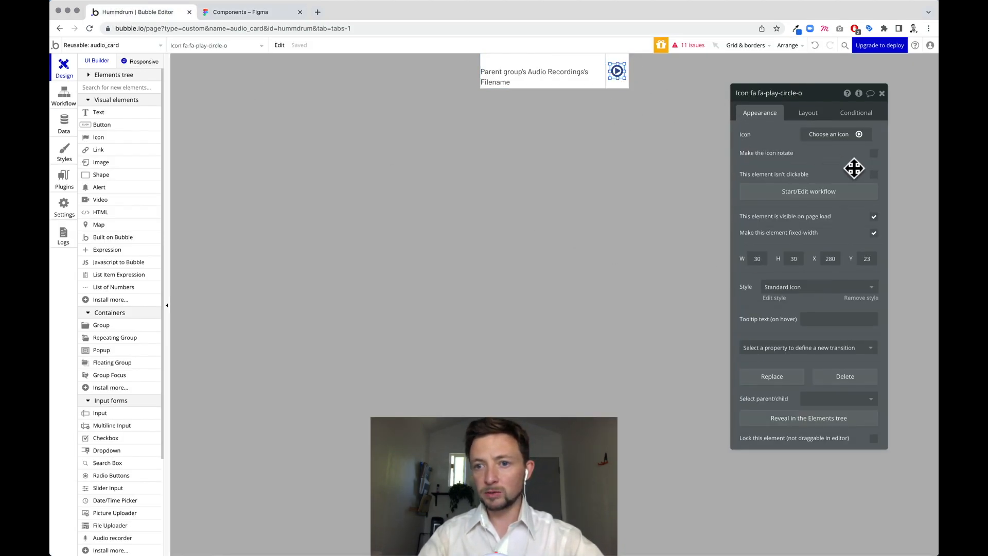
Switch to Figma, draw a rectangle over the play-circle icon and set its size to 30 × 30.
{"action": "left_click", "coordinate": [255, 11]}
{"action": "left_click", "coordinate": [600, 283]}
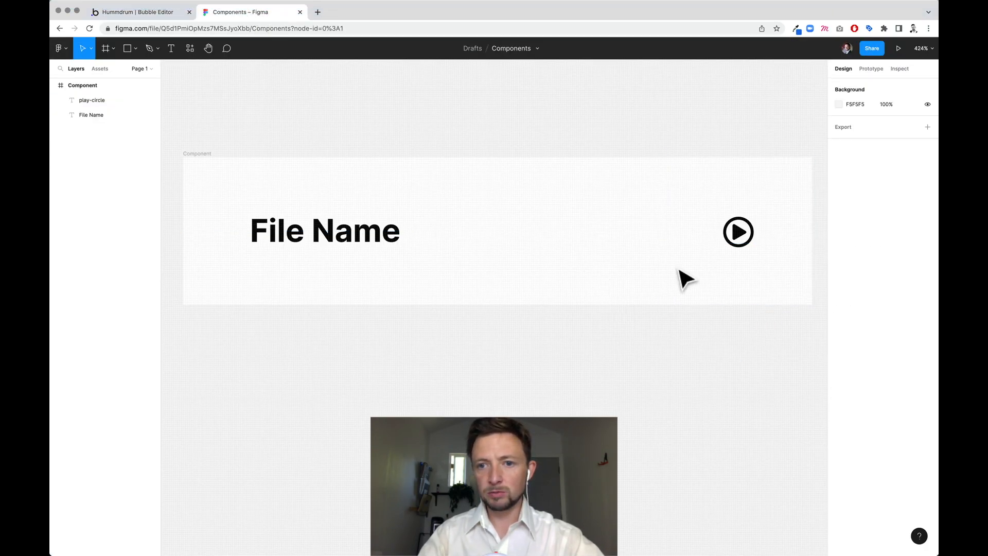
{"action": "key", "text": "r"}
{"action": "left_click_drag", "start_coordinate": [722, 217], "coordinate": [756, 248]}
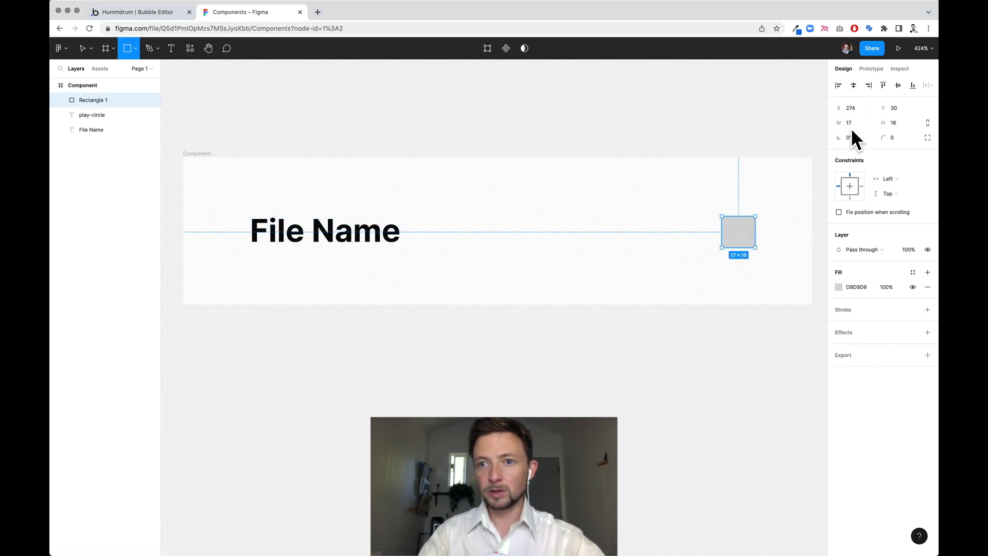
{"action": "type", "text": "30"}
{"action": "key", "text": "Tab"}
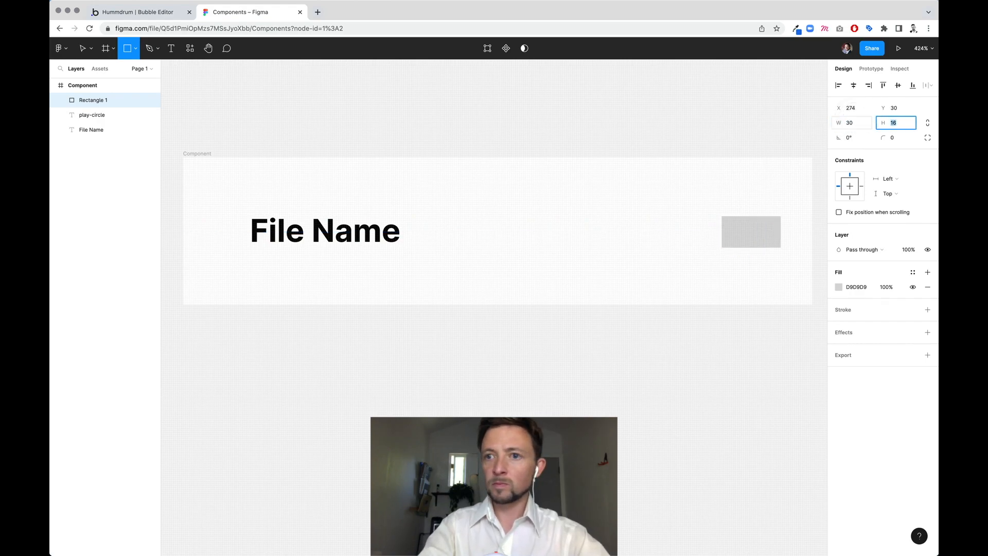
{"action": "type", "text": "30"}
{"action": "key", "text": "Tab"}
Move the grey square onto the play-circle icon at X 267, Y 22 and send it behind the icon.
{"action": "left_click", "coordinate": [766, 240]}
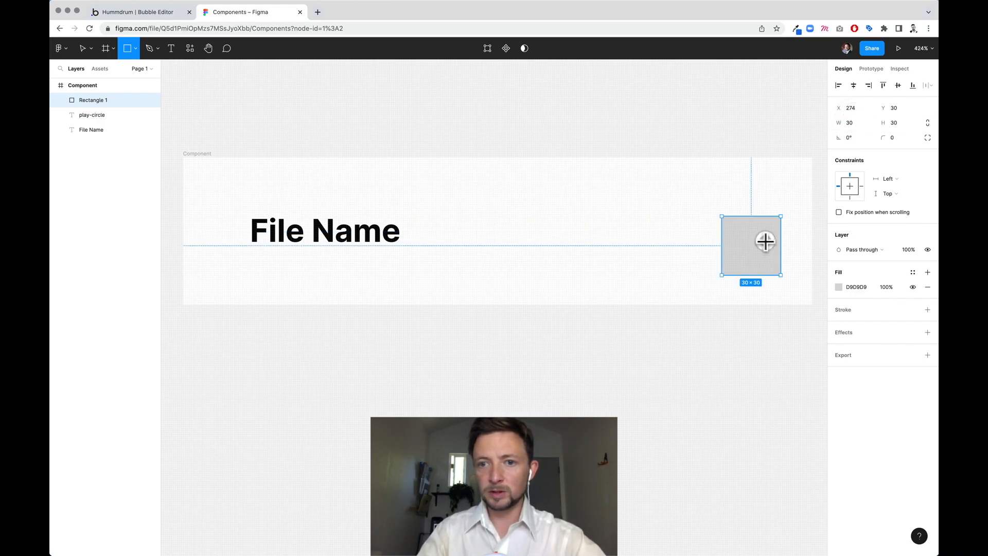
{"action": "key", "text": "super+z"}
{"action": "mouse_move", "coordinate": [754, 247]}
{"action": "left_mouse_down"}
{"action": "mouse_move", "coordinate": [755, 227]}
{"action": "mouse_move", "coordinate": [745, 243]}
{"action": "mouse_move", "coordinate": [746, 235]}
{"action": "left_mouse_up"}
{"action": "key", "text": "super+bracketleft"}
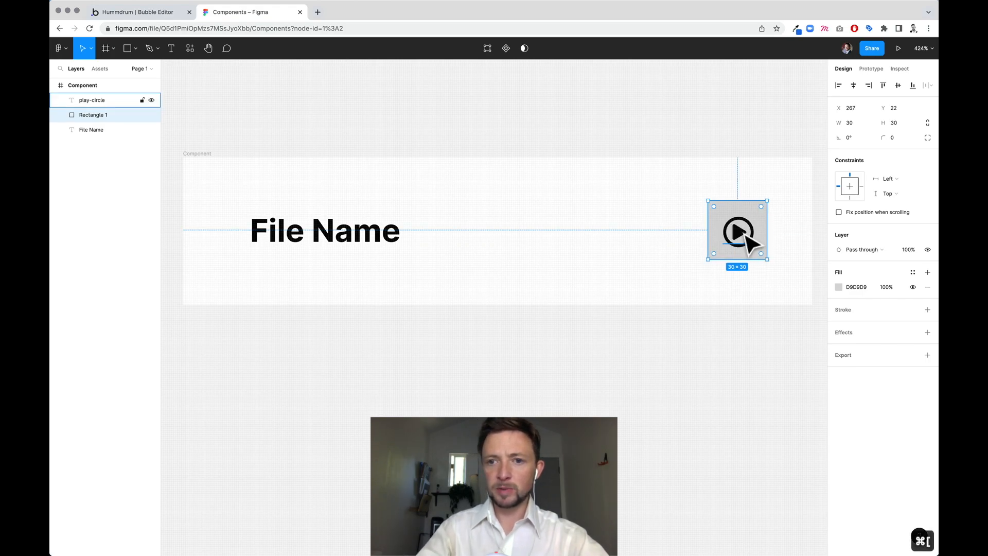
Set the play-circle icon's font size to 30 and delete the grey Rectangle 1 behind it.
{"action": "left_click", "coordinate": [747, 242]}
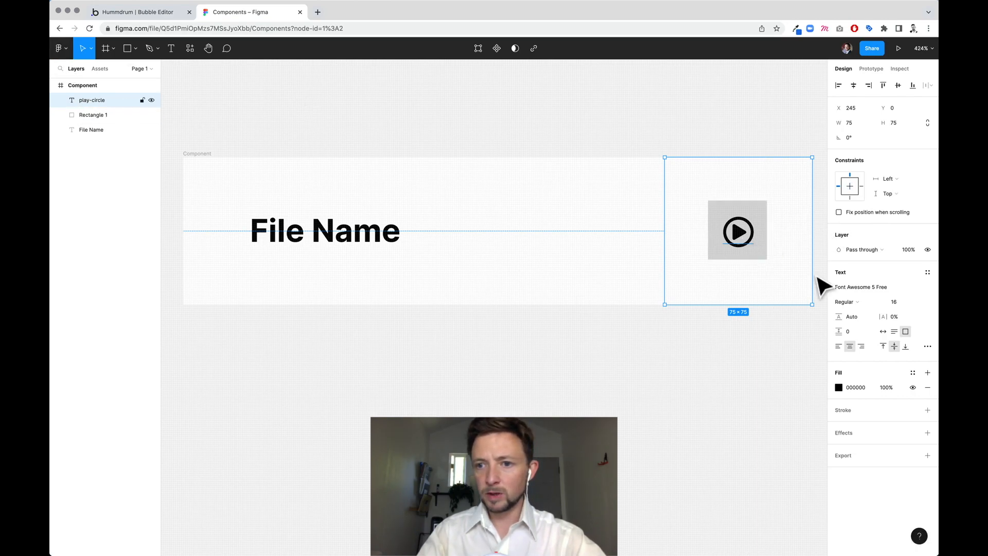
{"action": "left_click_drag", "start_coordinate": [887, 302], "coordinate": [901, 302]}
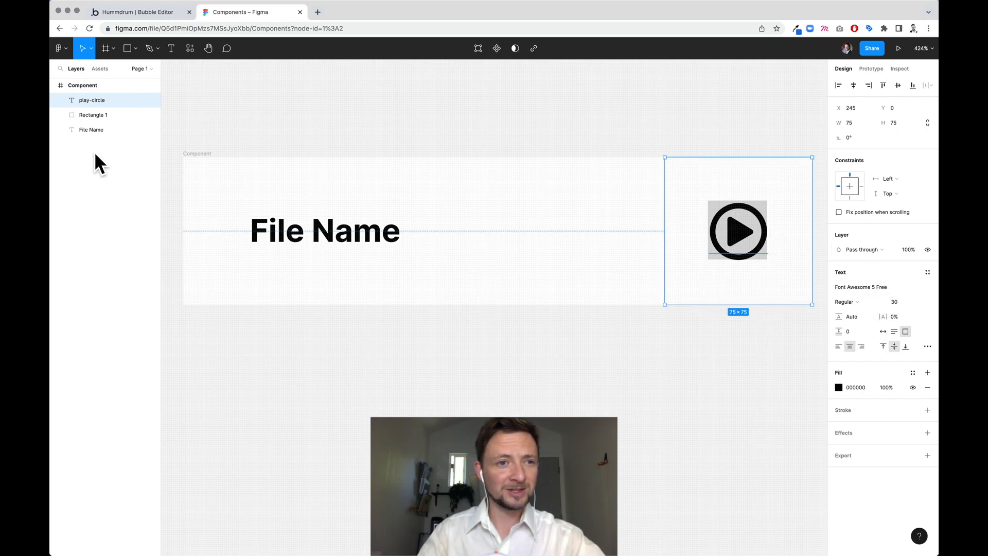
{"action": "left_click", "coordinate": [133, 115]}
{"action": "key", "text": "Delete"}
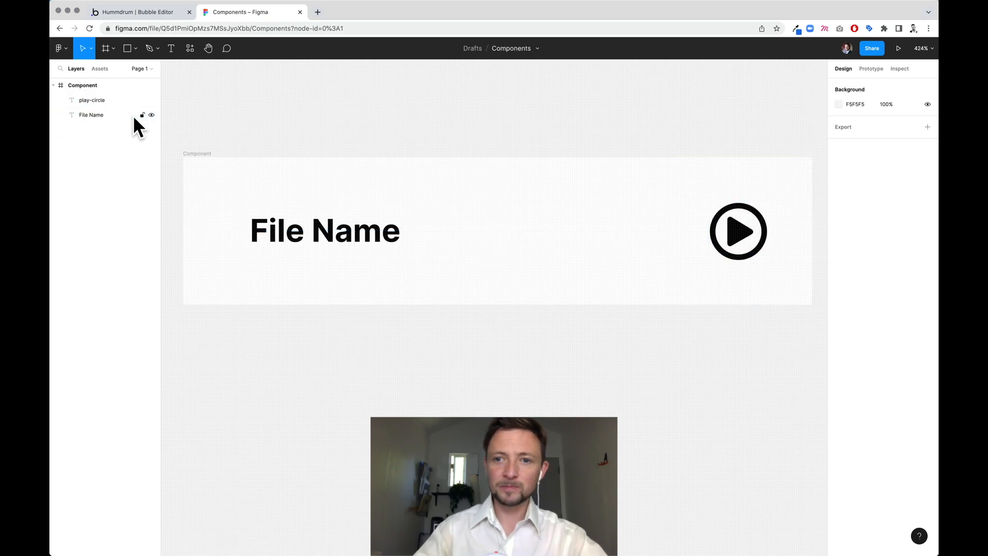
Compare the card in Bubble and Figma, and make the audio card's filename text bold in Bubble.
{"action": "left_click", "coordinate": [124, 10]}
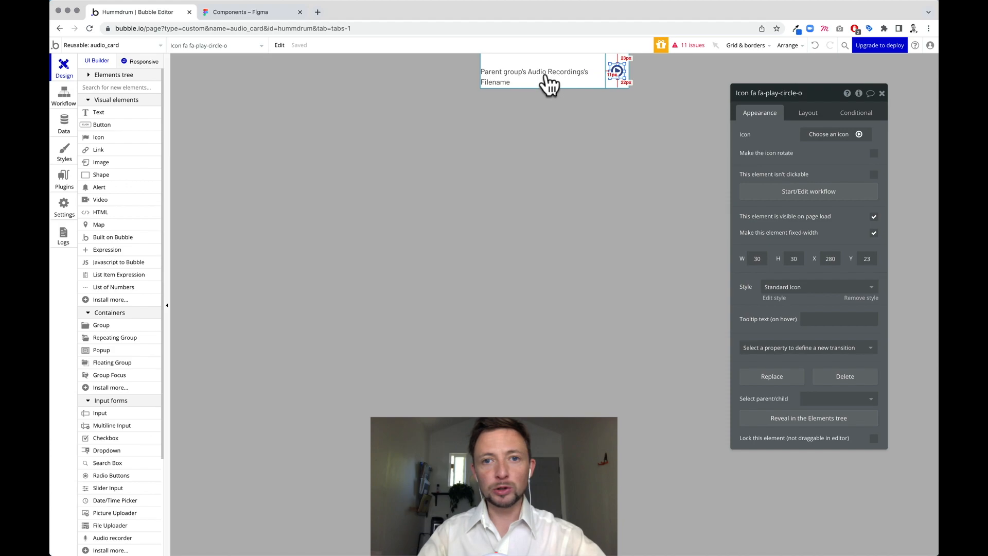
{"action": "left_click", "coordinate": [229, 8]}
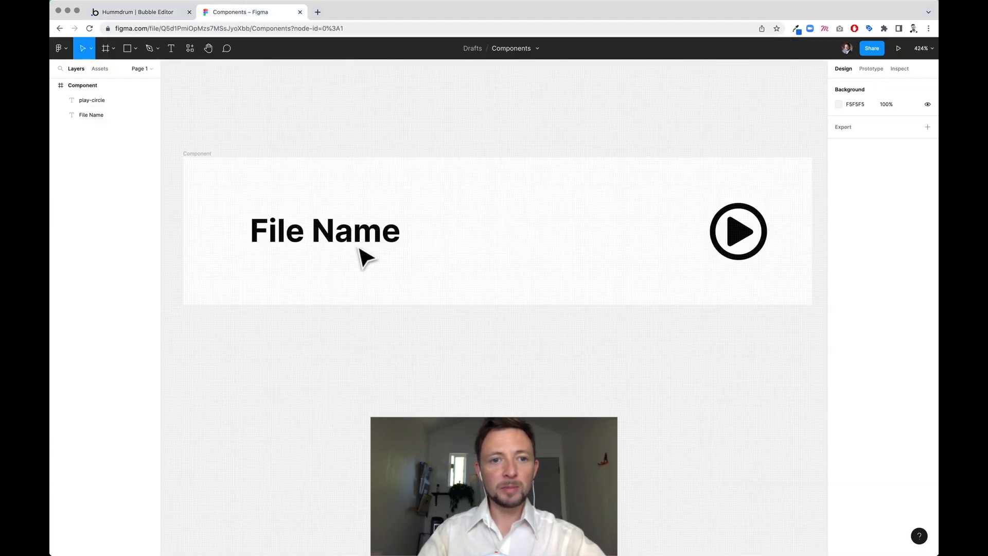
{"action": "left_click", "coordinate": [346, 237]}
{"action": "left_click", "coordinate": [124, 10]}
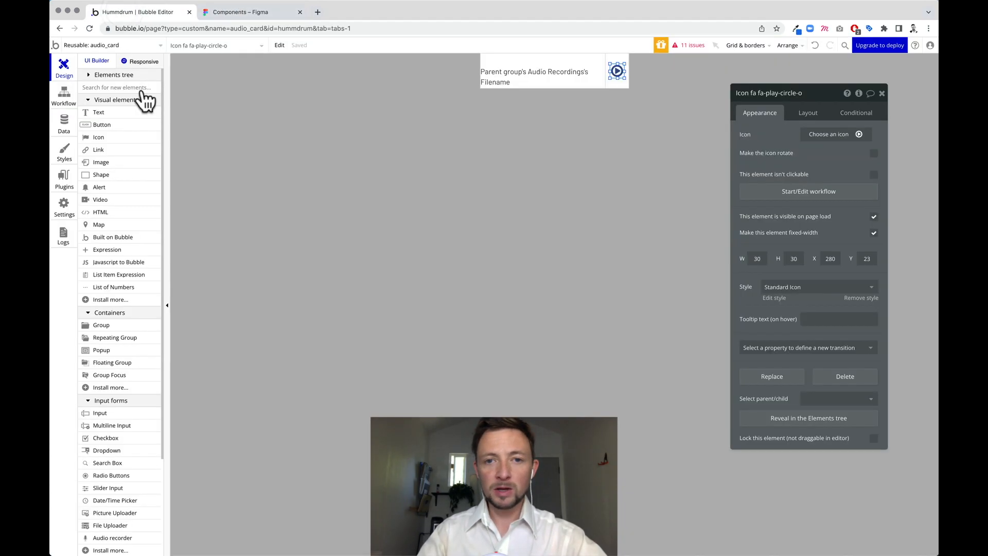
{"action": "left_click", "coordinate": [507, 75]}
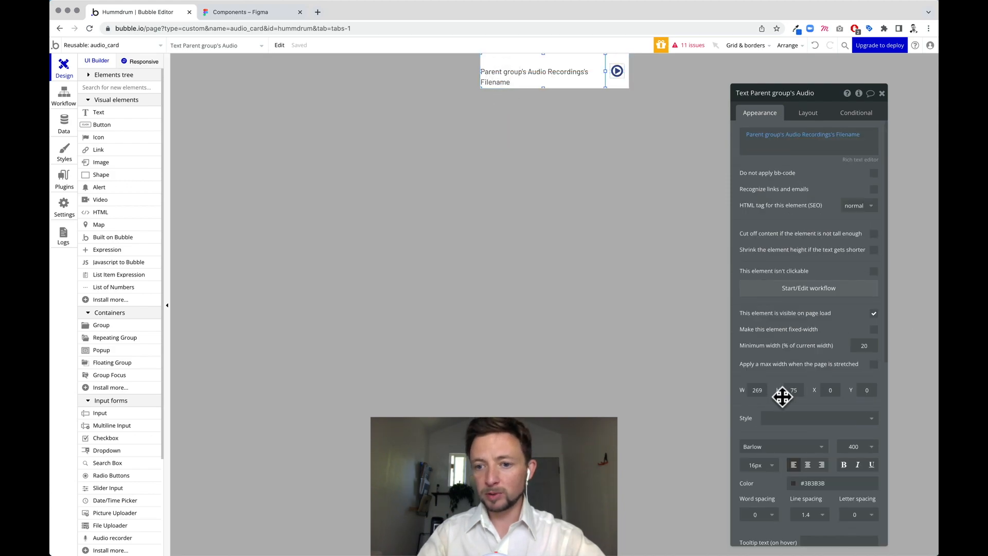
{"action": "scroll", "coordinate": [785, 394], "scroll_direction": "down", "scroll_amount": 5}
{"action": "left_click", "coordinate": [844, 278]}
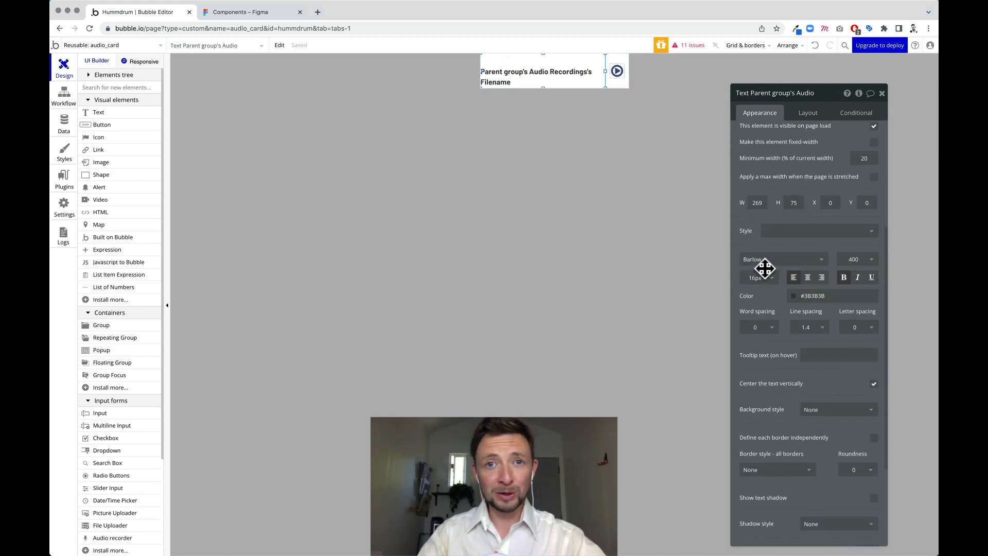
Switch to Figma and set the File Name text's font to Helvetica.
{"action": "left_click", "coordinate": [257, 13]}
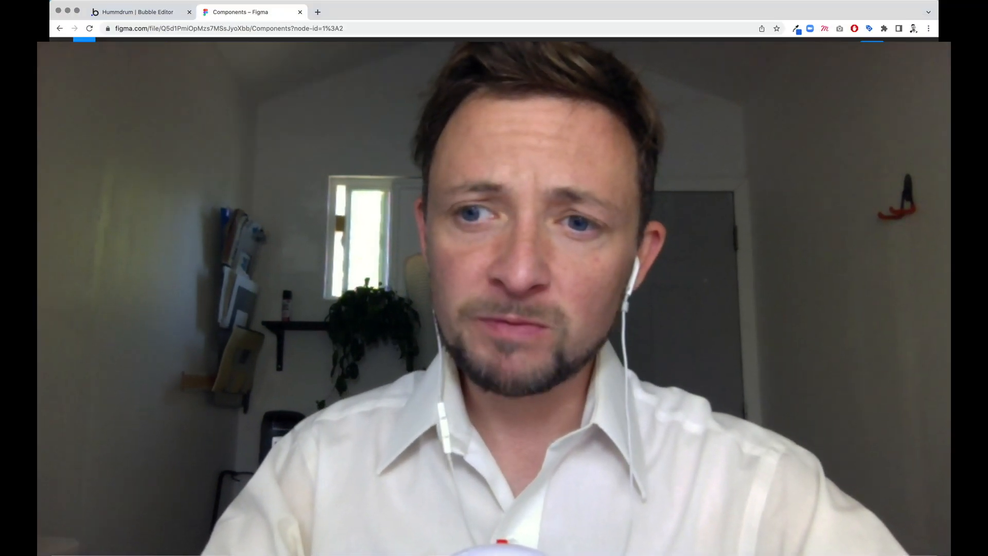
{"action": "left_click", "coordinate": [859, 286]}
{"action": "type", "text": "Helvetica"}
{"action": "key", "text": "Tab"}
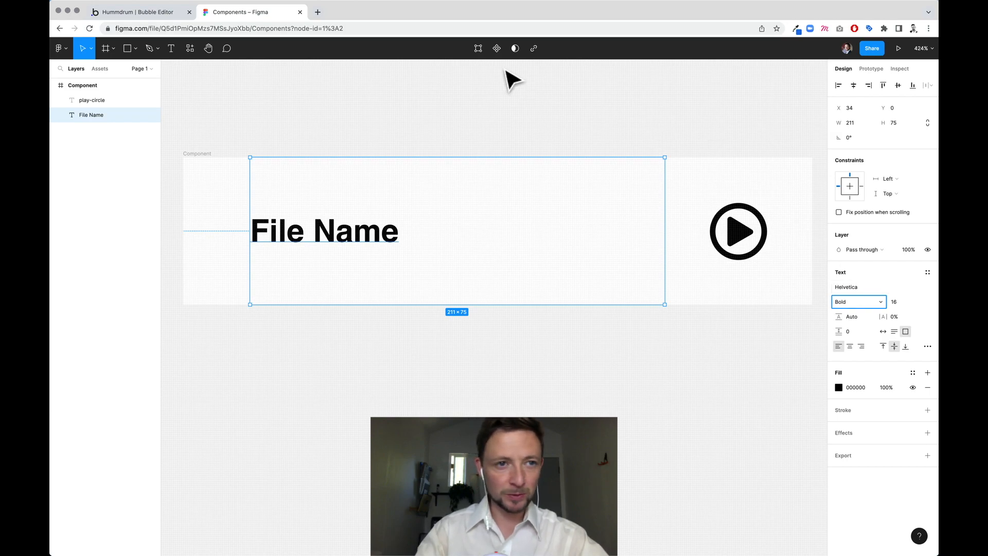
Switch to Bubble, search the fonts for Helvetica and Arial, and set the filename text's font to Open Sans.
{"action": "left_click", "coordinate": [172, 13]}
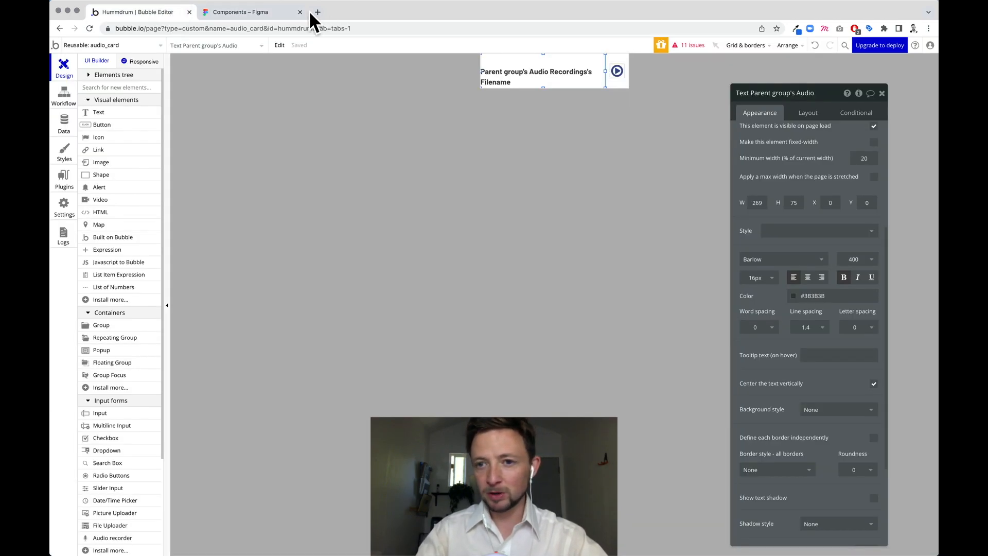
{"action": "left_click", "coordinate": [768, 259]}
{"action": "type", "text": "helvetica"}
{"action": "key", "text": "super+a"}
{"action": "type", "text": "arial"}
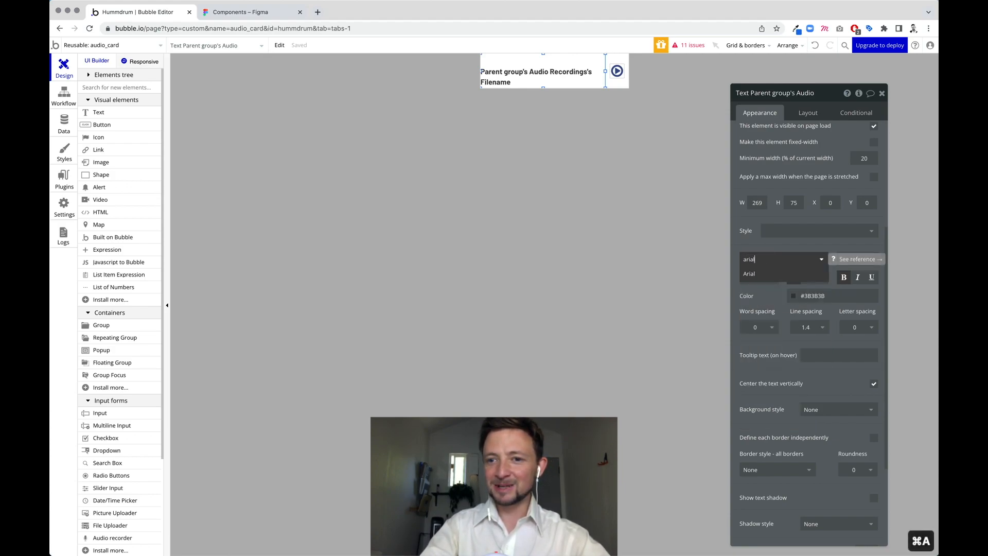
{"action": "type", "text": "open"}
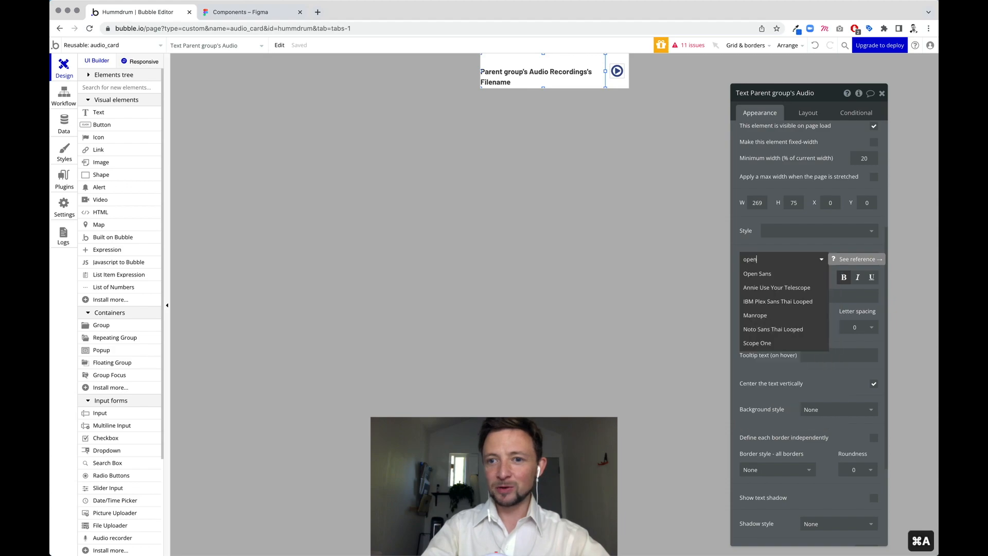
{"action": "key", "text": "Return"}
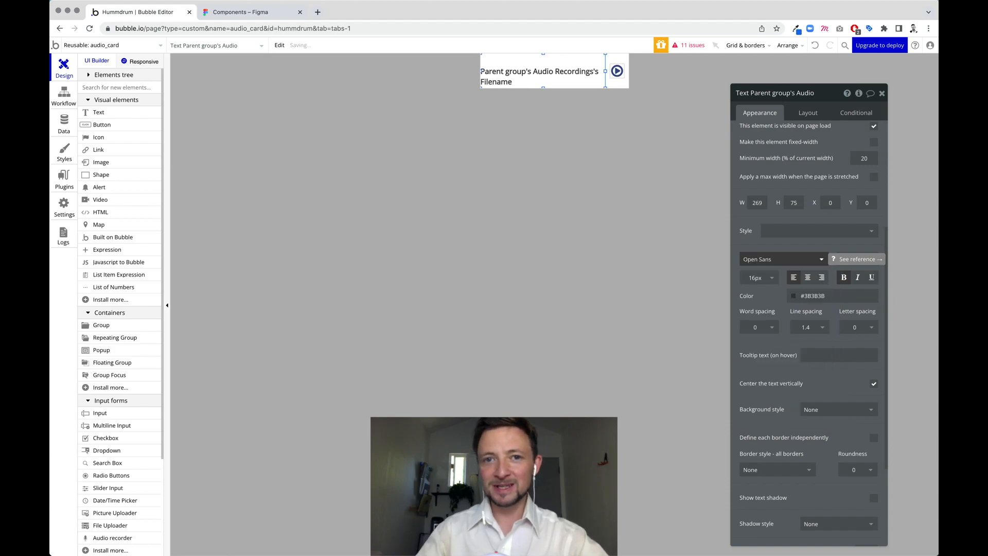
Set the font of the audio card's filename text to Inter.
{"action": "left_click", "coordinate": [779, 260]}
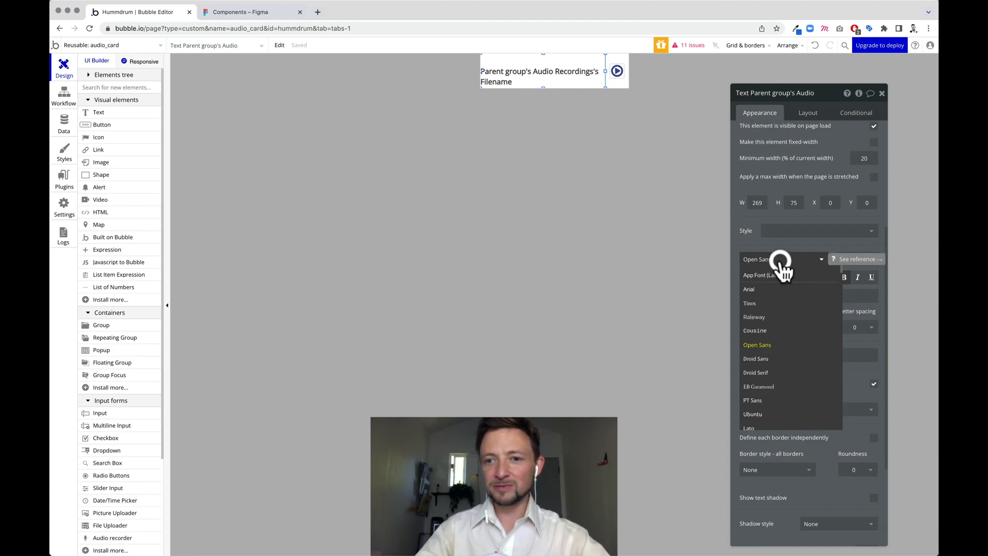
{"action": "left_click", "coordinate": [780, 260]}
{"action": "type", "text": "Inter"}
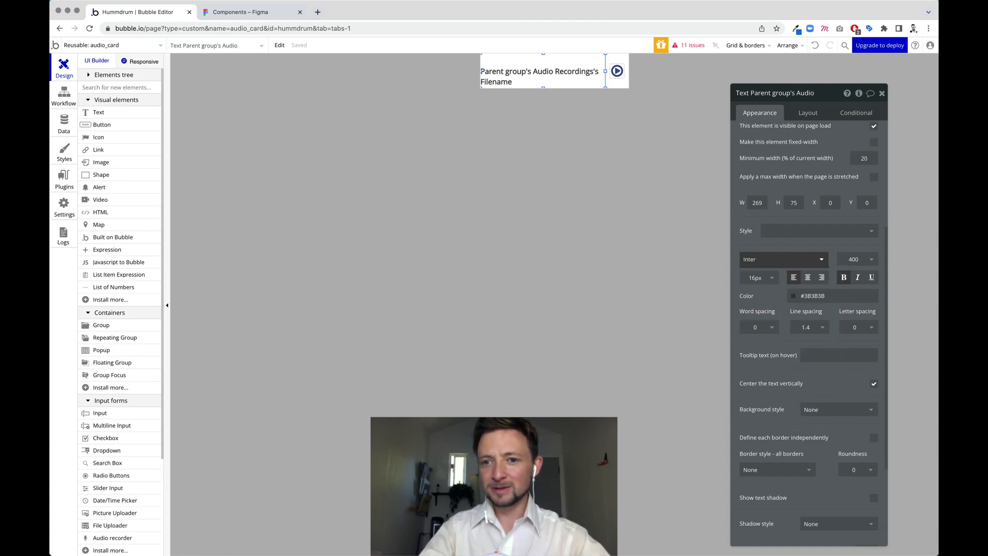
{"action": "left_click", "coordinate": [780, 277]}
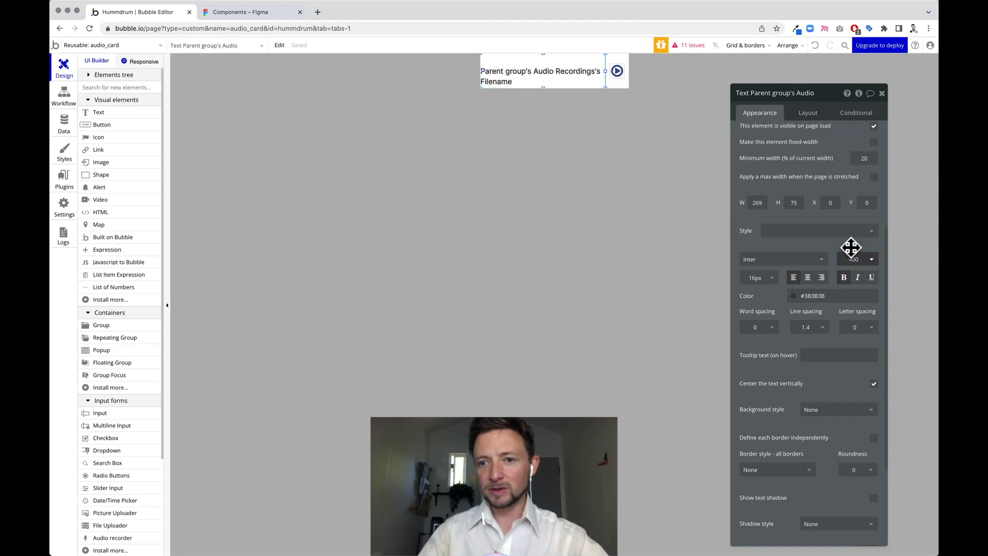
Switch to Figma and set the File Name text's font to Inter.
{"action": "left_click", "coordinate": [228, 12]}
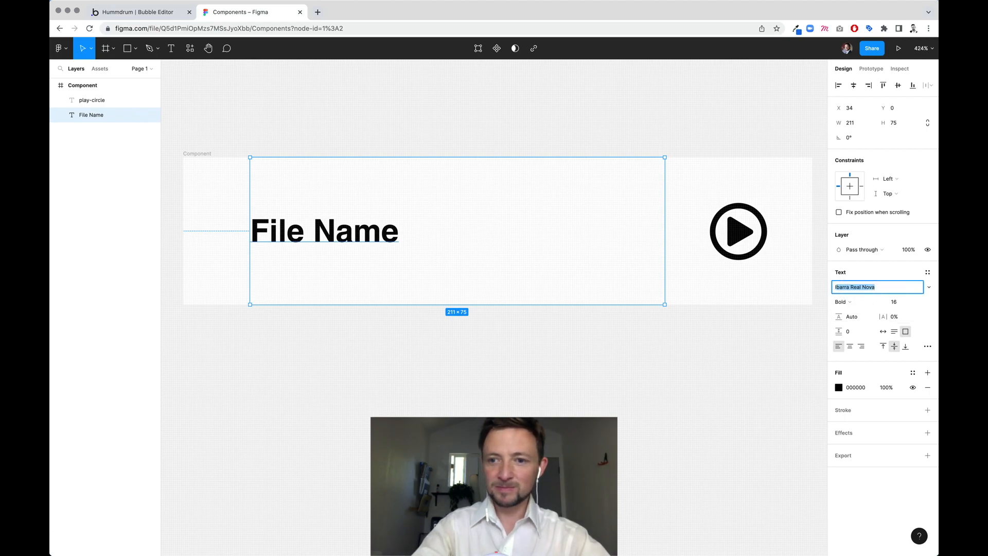
{"action": "type", "text": "Inter"}
{"action": "key", "text": "Return"}
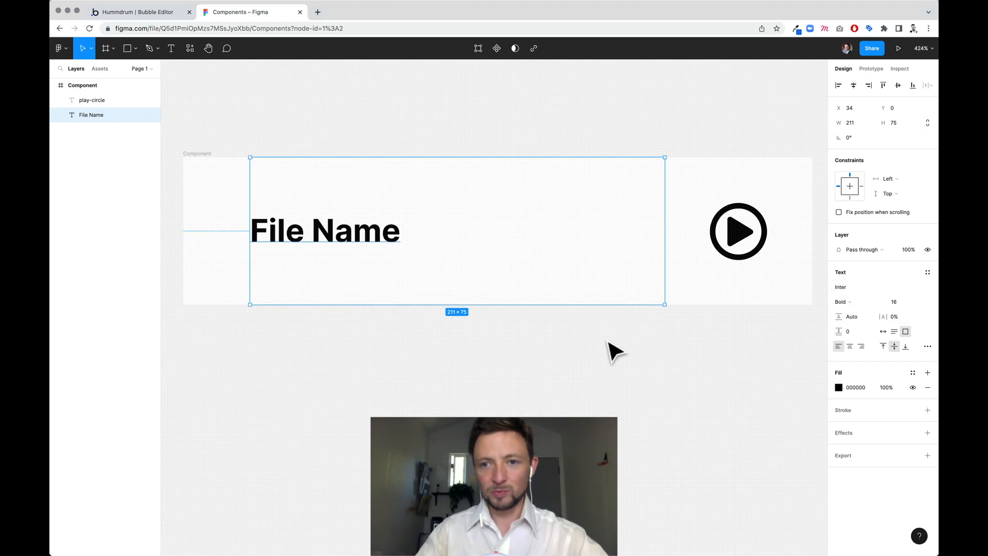
{"action": "left_click", "coordinate": [608, 341]}
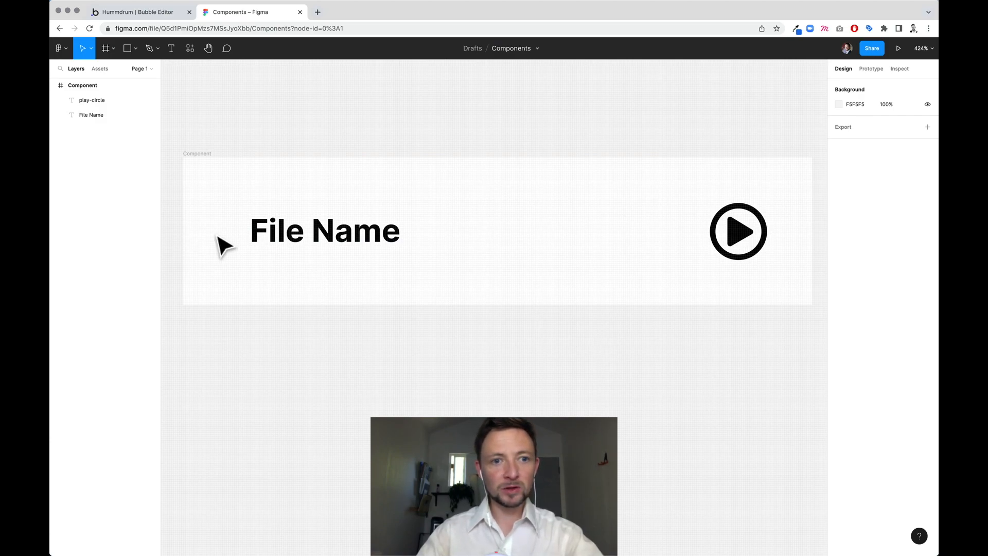
Pull the File Name box's left edge slightly outward and measure the gap beside the icon with a temporary rectangle of about 23 × 22.
{"action": "left_click", "coordinate": [252, 232]}
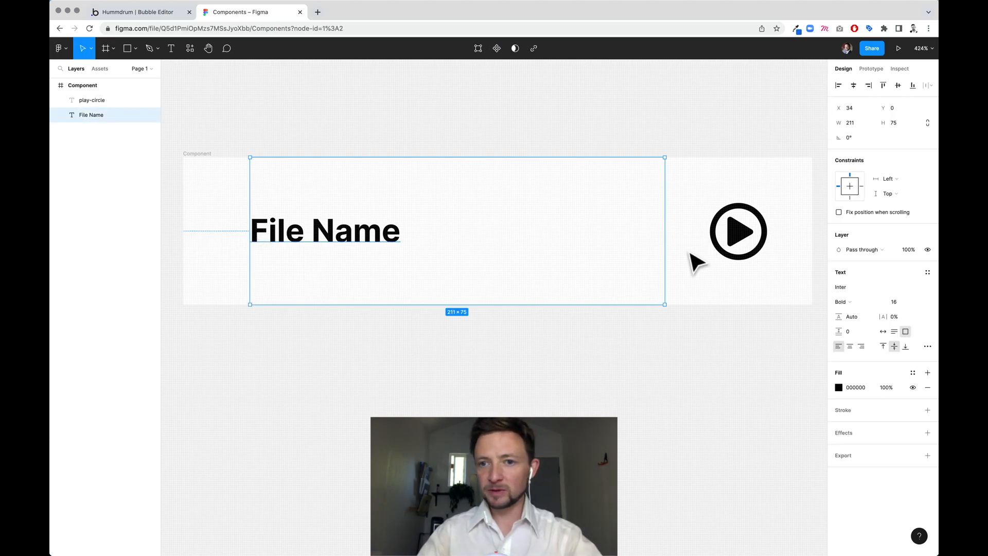
{"action": "left_click_drag", "start_coordinate": [247, 238], "coordinate": [236, 239]}
{"action": "key", "text": "r"}
{"action": "left_click_drag", "start_coordinate": [768, 218], "coordinate": [815, 258]}
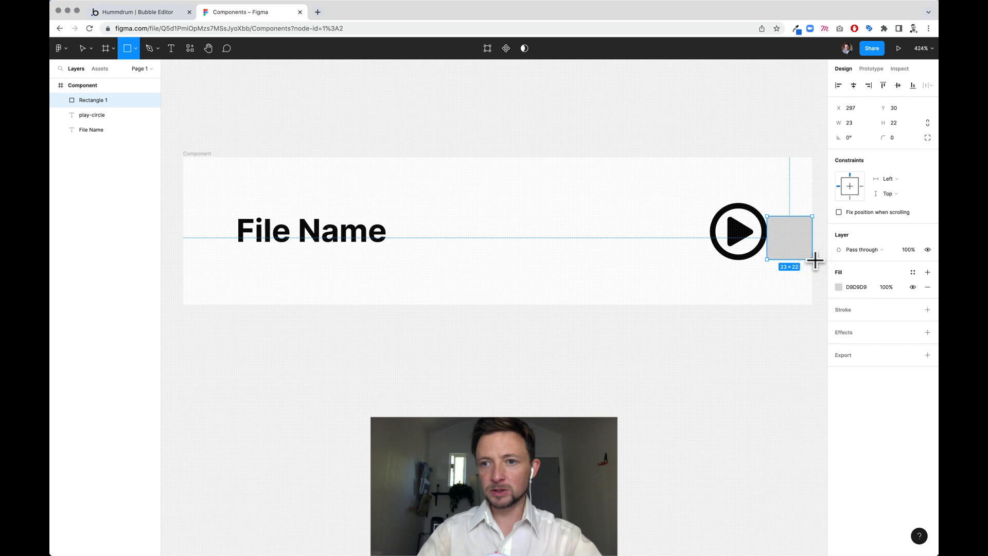
{"action": "key", "text": "Escape"}
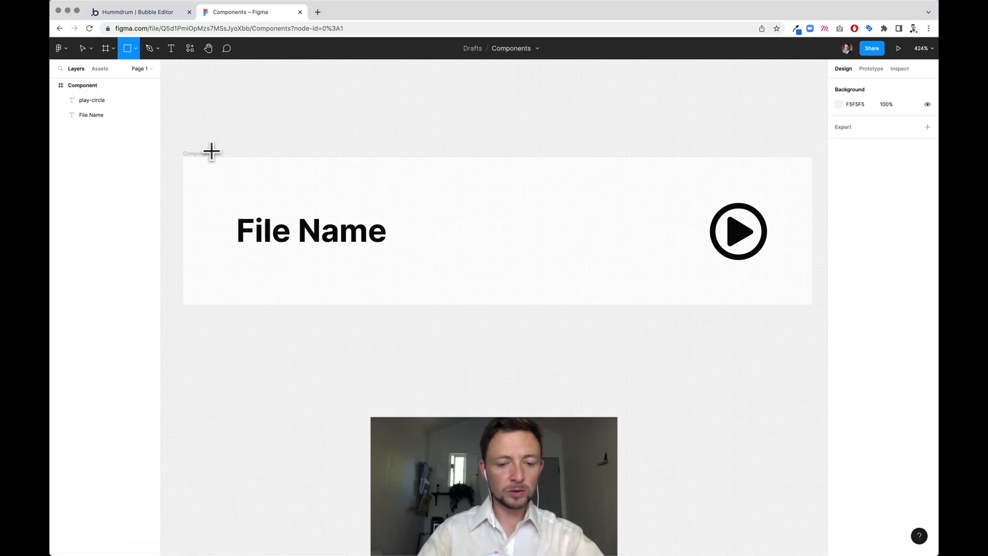
Show the rulers and place a vertical guide at 23 inside the Component frame.
{"action": "key", "text": "shift+r"}
{"action": "left_click_drag", "start_coordinate": [163, 148], "coordinate": [216, 149]}
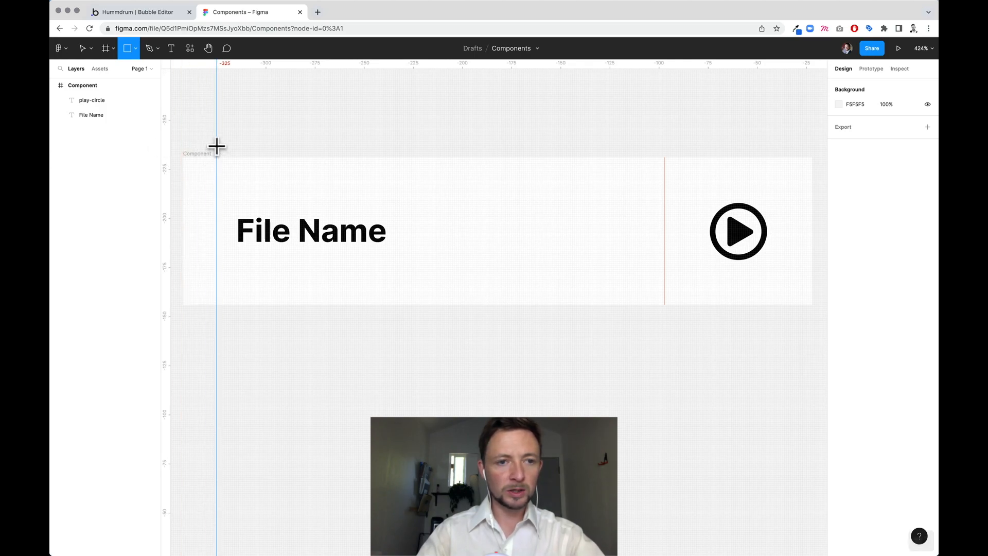
{"action": "key", "text": "super+z"}
{"action": "key", "text": "super+z"}
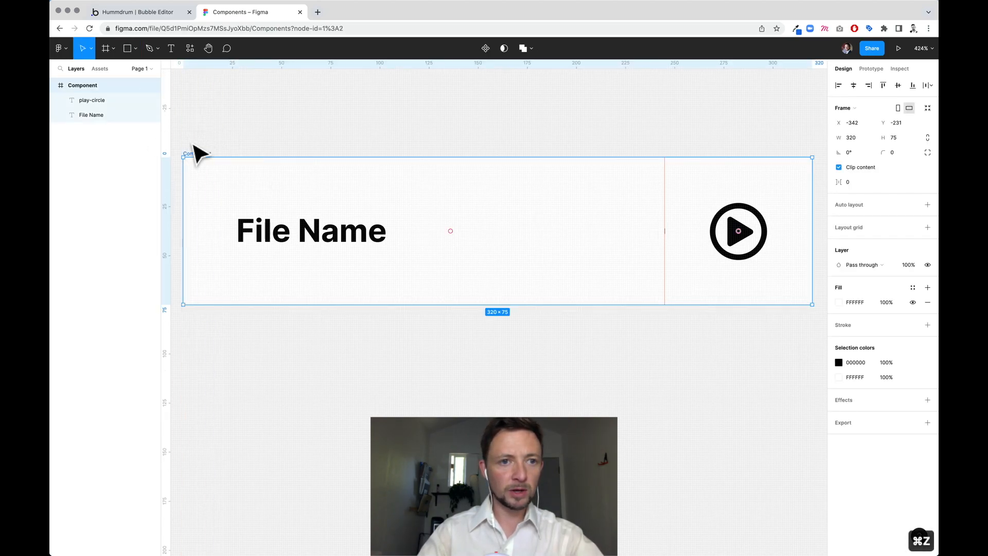
{"action": "left_click_drag", "start_coordinate": [165, 168], "coordinate": [227, 170]}
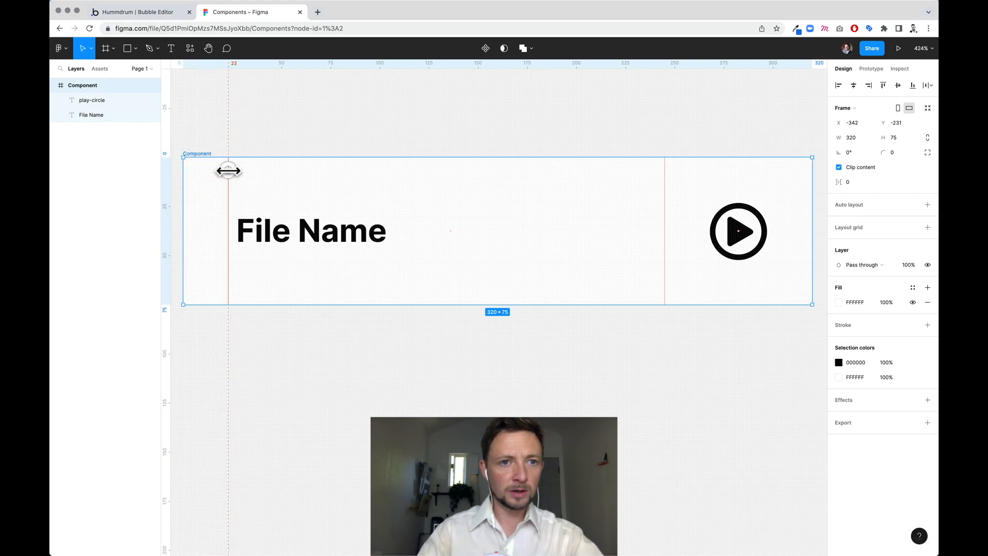
Extend the File Name text box's left edge to the guide at X 23 with width 222, and hide the rulers.
{"action": "left_click", "coordinate": [287, 234]}
{"action": "left_click_drag", "start_coordinate": [230, 225], "coordinate": [222, 225]}
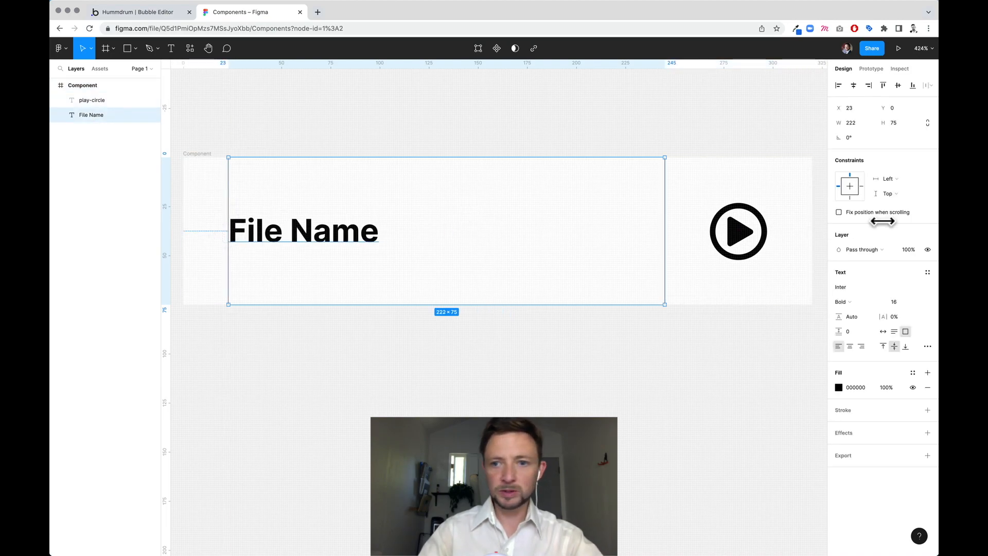
{"action": "left_click", "coordinate": [327, 406]}
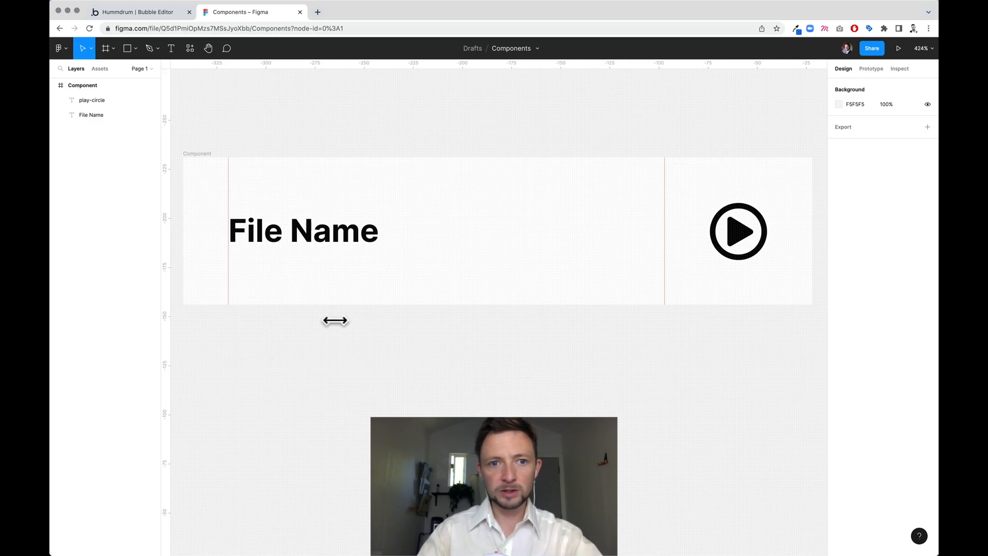
{"action": "key", "text": "shift+r"}
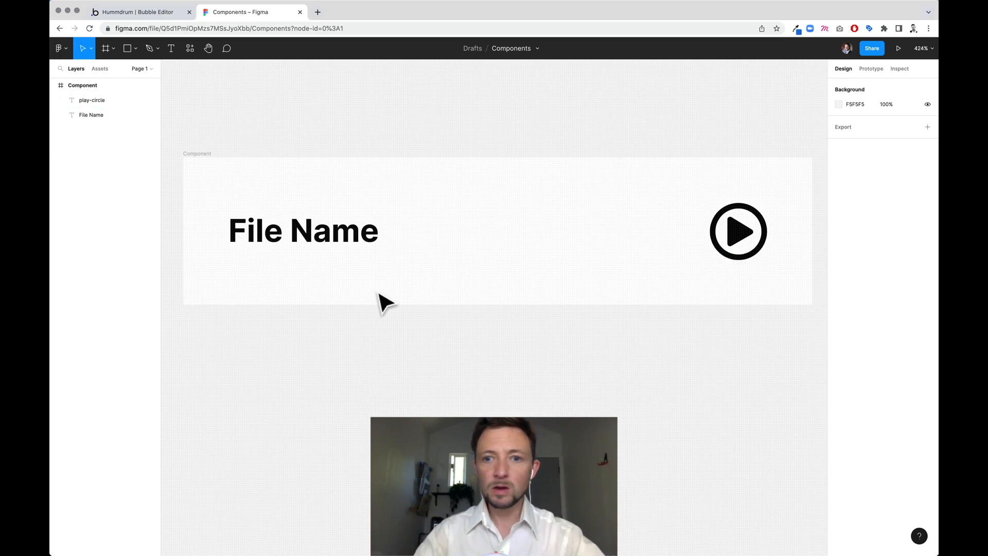
Convert the Component frame with its text and icon into a component.
{"action": "left_click", "coordinate": [191, 153]}
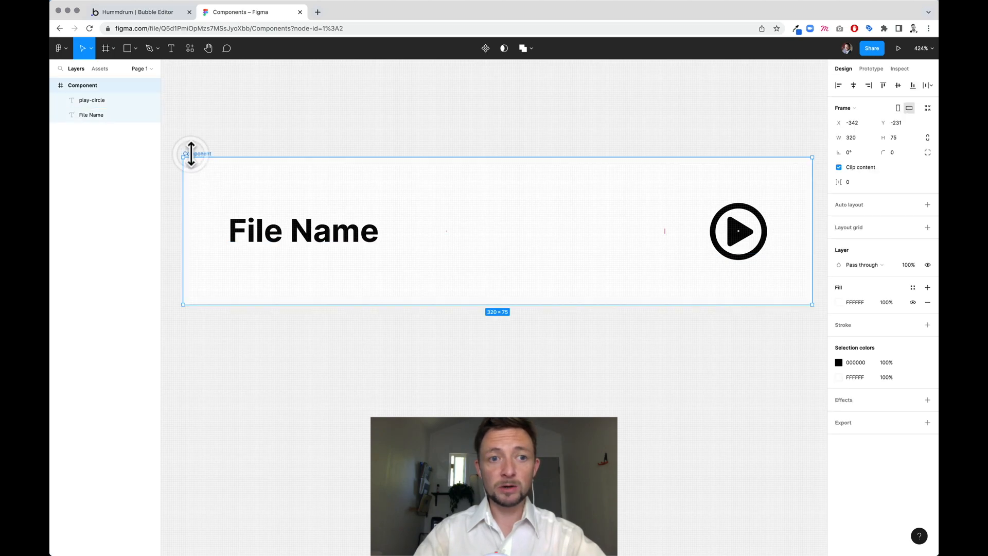
{"action": "right_click", "coordinate": [79, 84]}
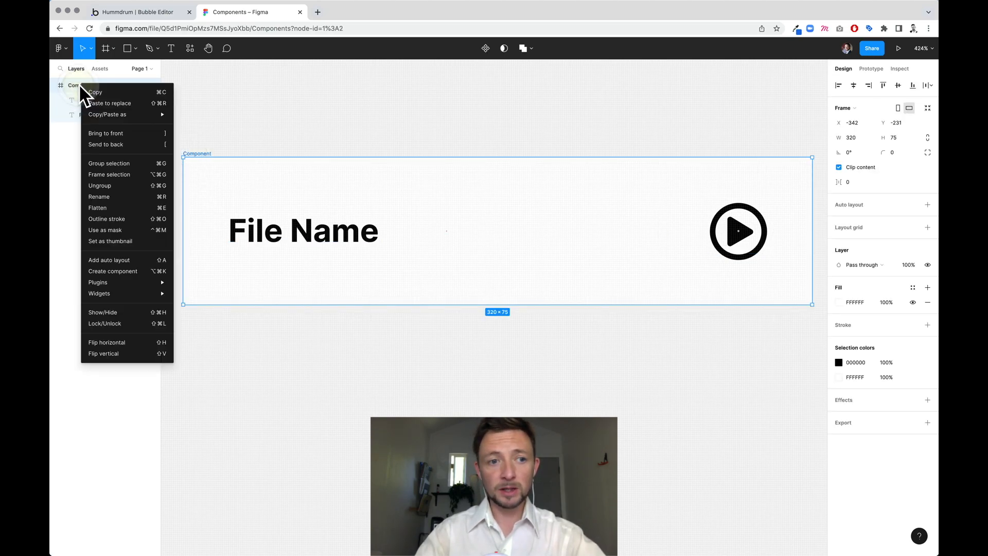
{"action": "left_click", "coordinate": [129, 271]}
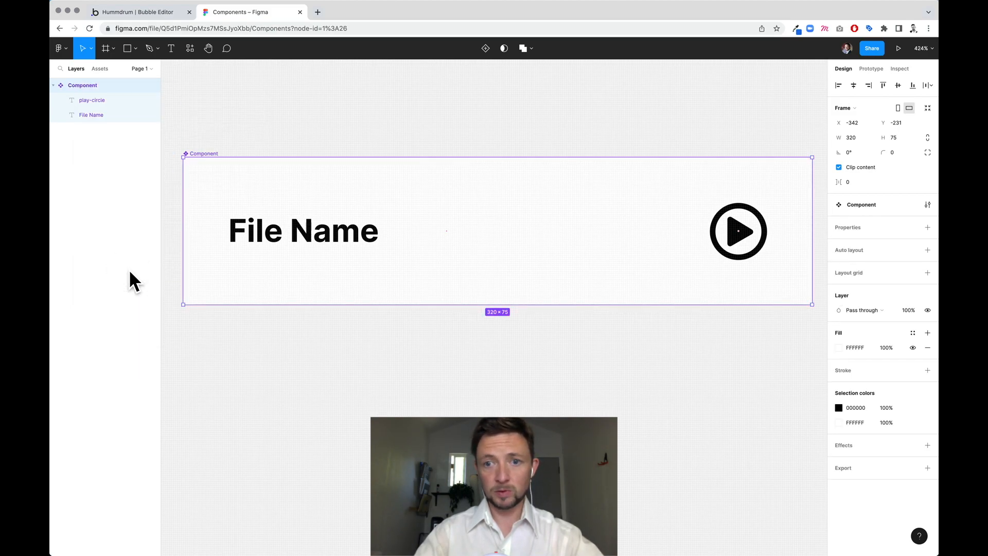
Add a variant property to the component.
{"action": "left_click", "coordinate": [927, 206]}
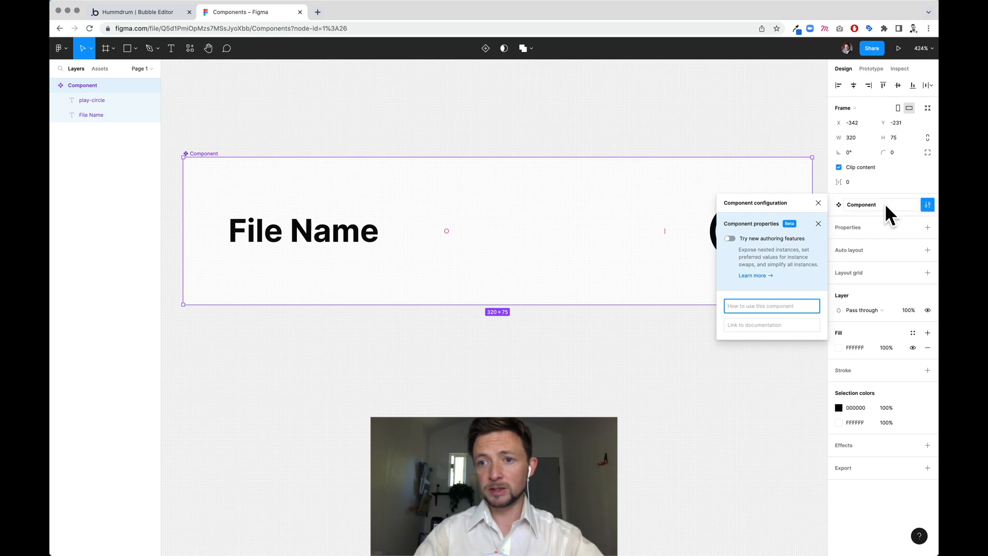
{"action": "left_click", "coordinate": [839, 202]}
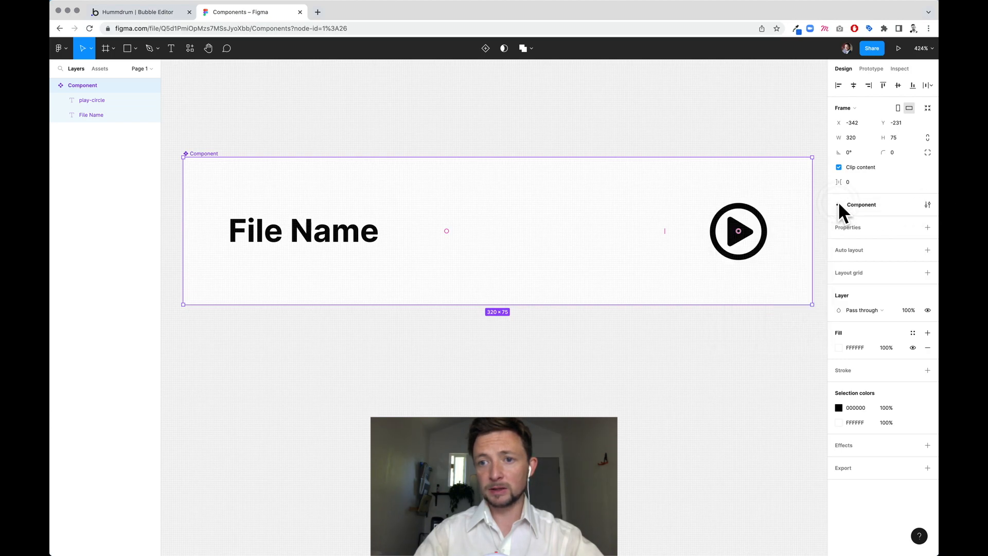
{"action": "left_click", "coordinate": [928, 227]}
{"action": "left_click", "coordinate": [887, 258]}
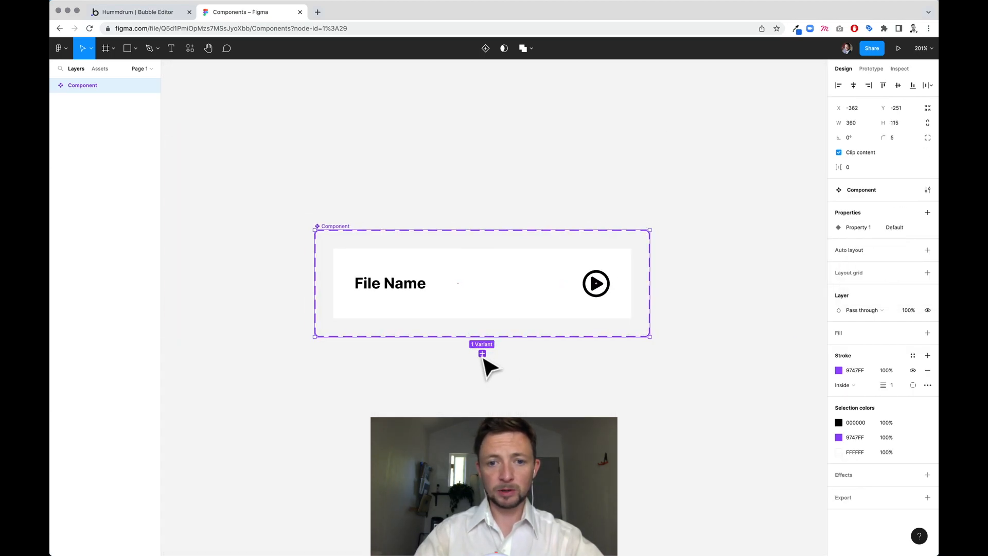
Add a second variant to the Component set and change its icon text to pause-circle.
{"action": "left_click", "coordinate": [482, 354]}
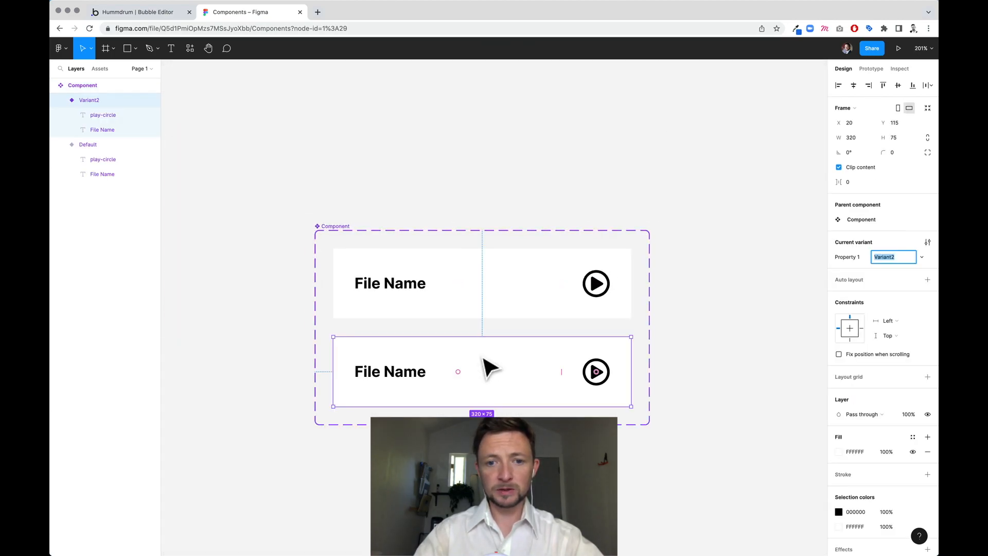
{"action": "left_click", "coordinate": [599, 371]}
{"action": "double_click", "coordinate": [600, 371]}
{"action": "type", "text": "pause-circle"}
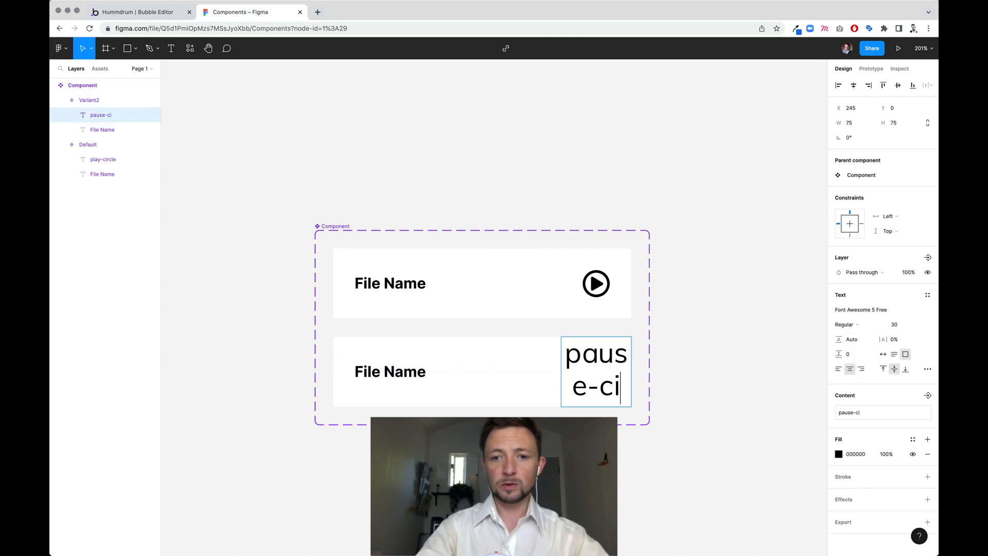
{"action": "key", "text": "super+a"}
{"action": "key", "text": "Escape"}
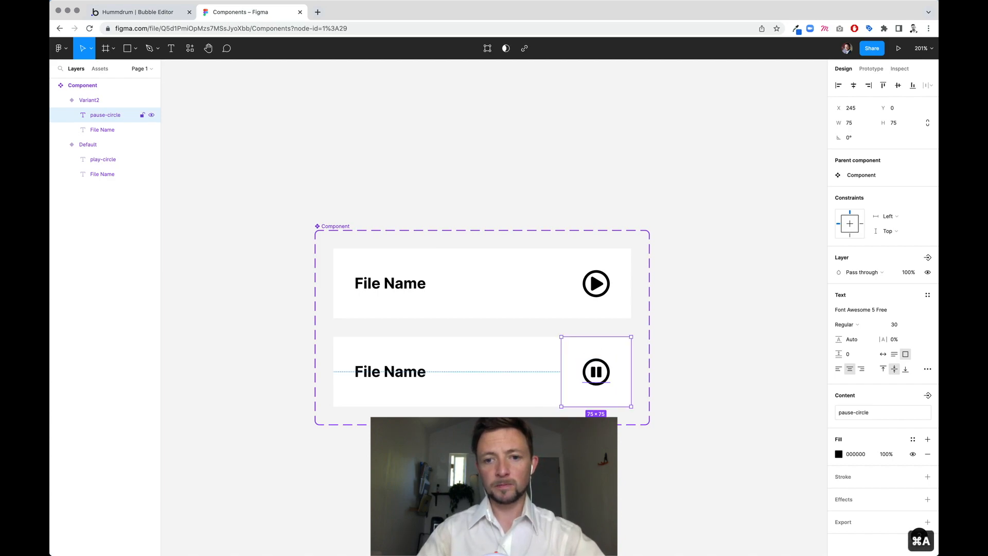
{"action": "key", "text": "Escape"}
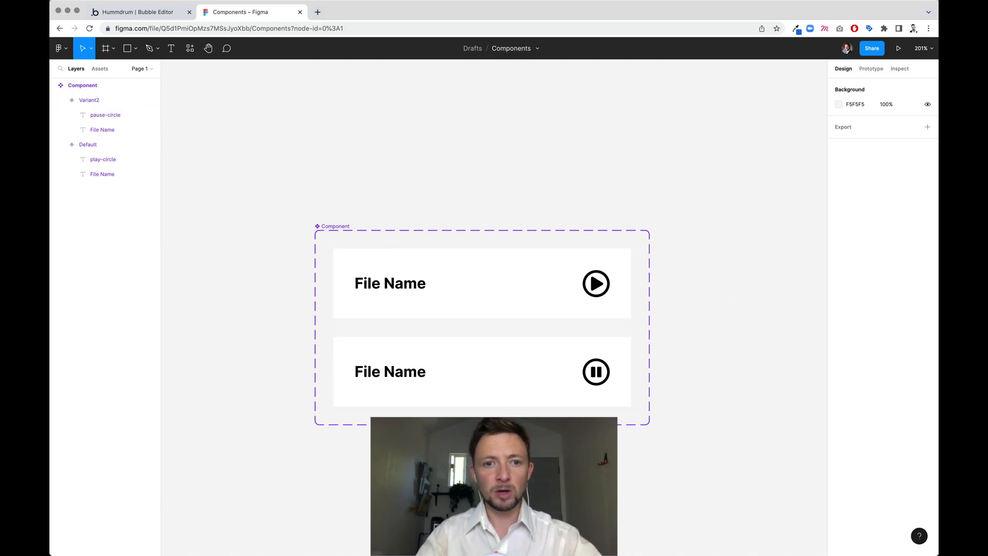
Switch to the Bubble editor and create a new reusable element named Component.
{"action": "left_click", "coordinate": [140, 12]}
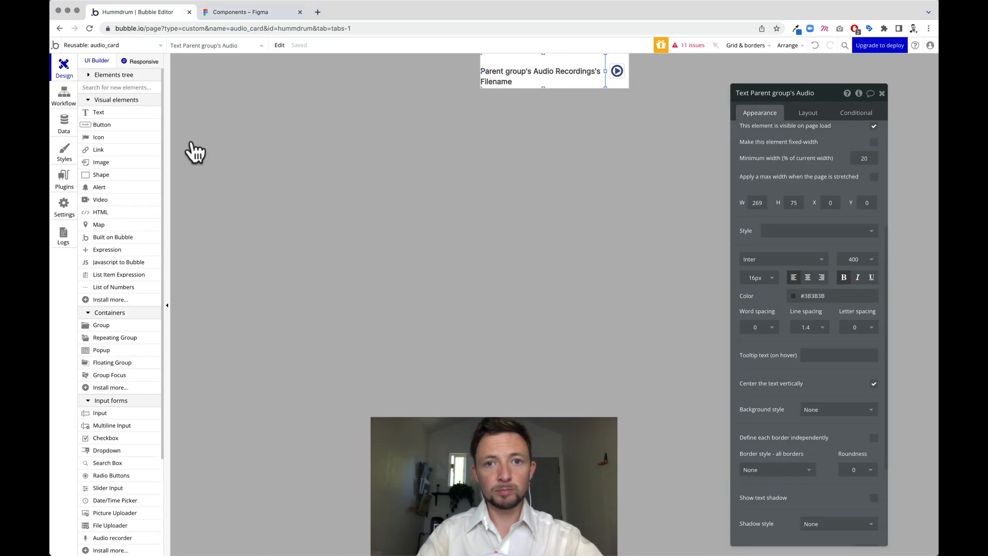
{"action": "left_click", "coordinate": [616, 71]}
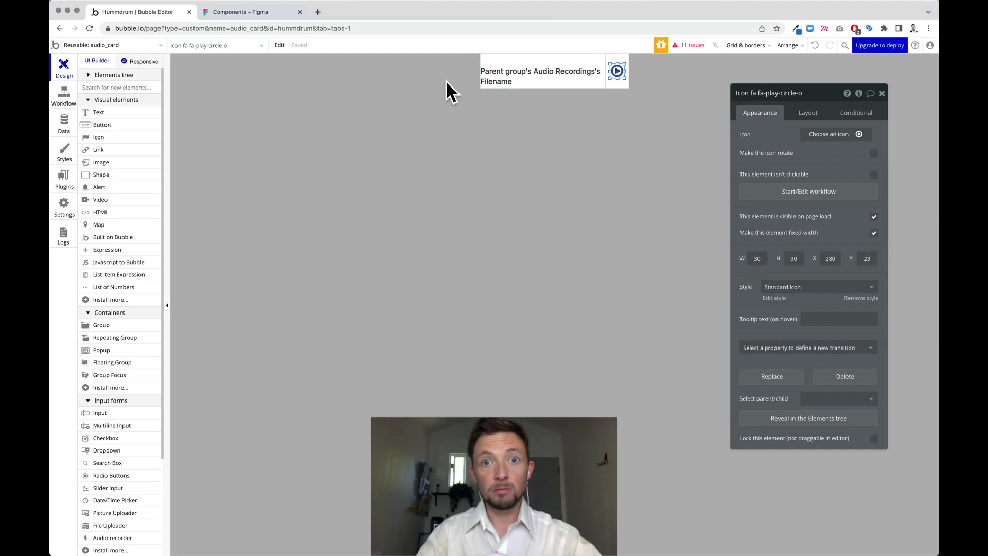
{"action": "left_click", "coordinate": [135, 45]}
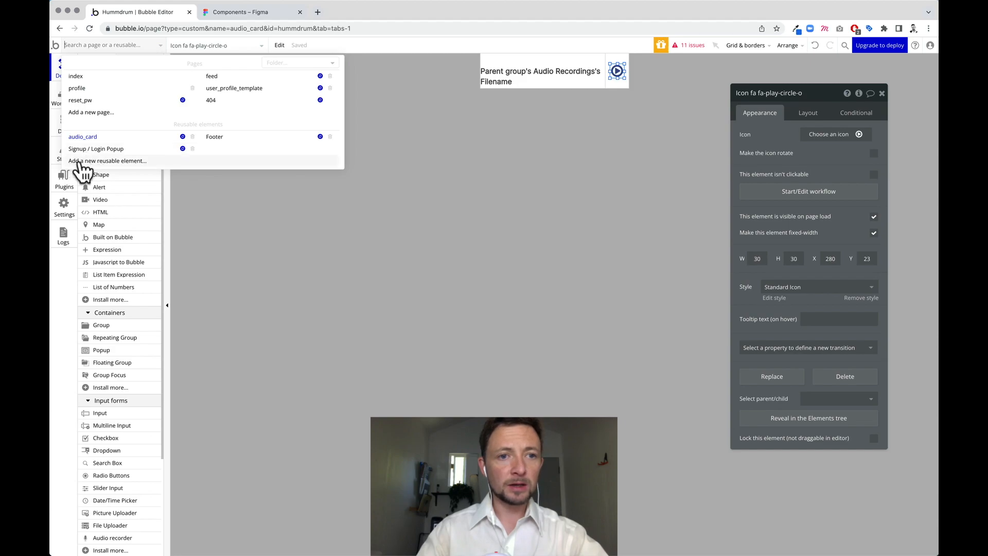
{"action": "left_click", "coordinate": [122, 161]}
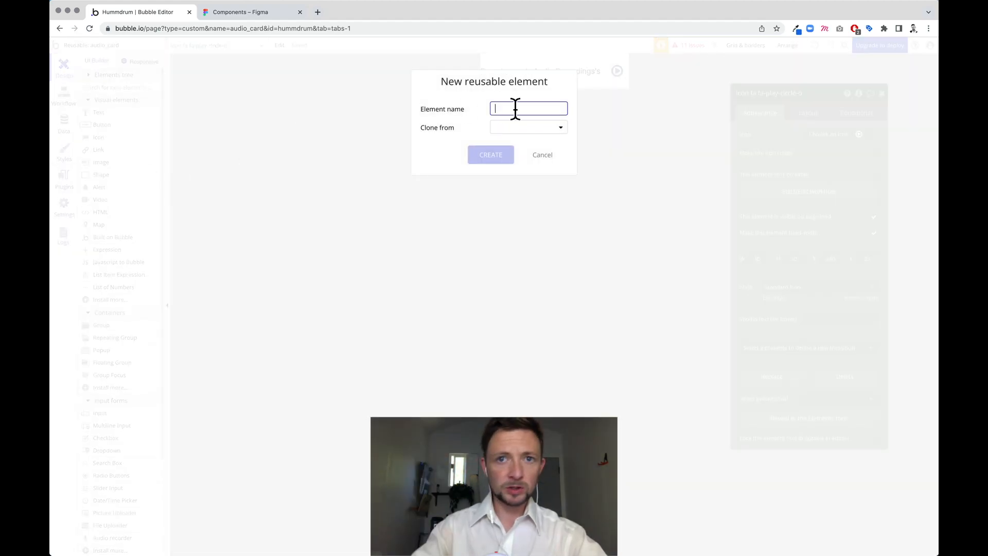
{"action": "type", "text": "Component"}
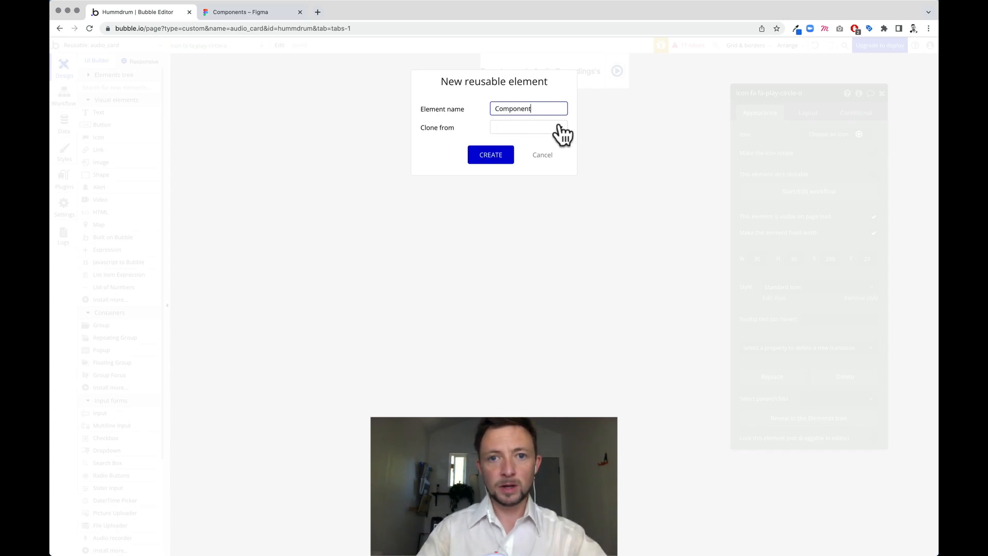
{"action": "left_click", "coordinate": [486, 159]}
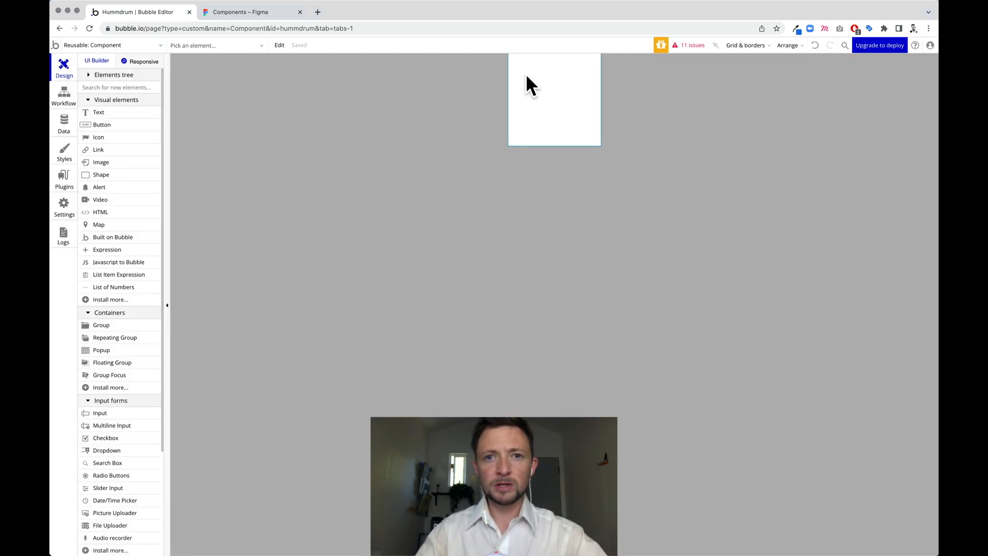
Set the Component reusable element's width to 320 and height to 75.
{"action": "left_click", "coordinate": [576, 87]}
{"action": "mouse_move", "coordinate": [600, 98]}
{"action": "left_mouse_down"}
{"action": "mouse_move", "coordinate": [655, 93]}
{"action": "mouse_move", "coordinate": [616, 98]}
{"action": "left_mouse_up"}
{"action": "left_click", "coordinate": [778, 182]}
{"action": "key", "text": "super+a"}
{"action": "type", "text": "32"}
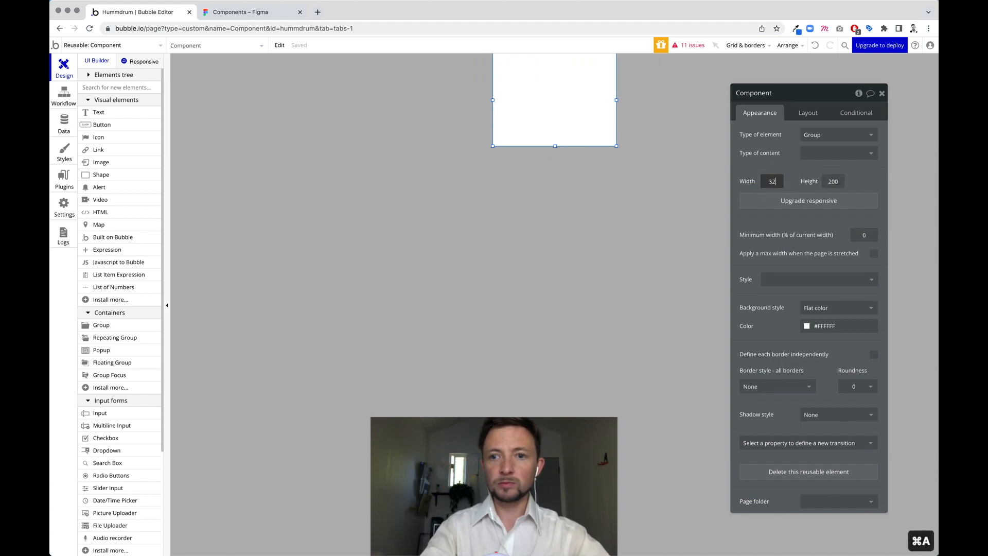
{"action": "type", "text": "0"}
{"action": "key", "text": "Tab"}
{"action": "type", "text": "75"}
{"action": "key", "text": "Tab"}
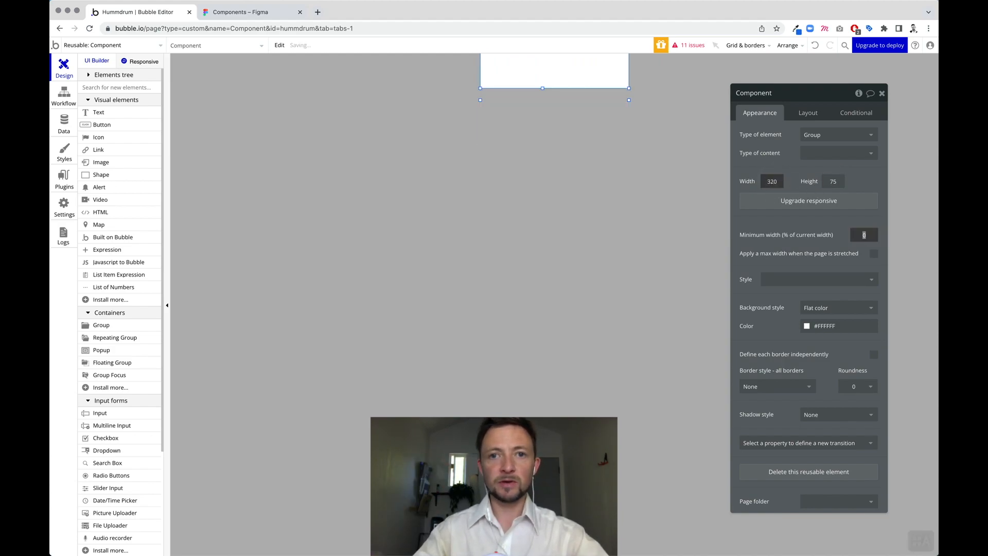
{"action": "left_click", "coordinate": [564, 133]}
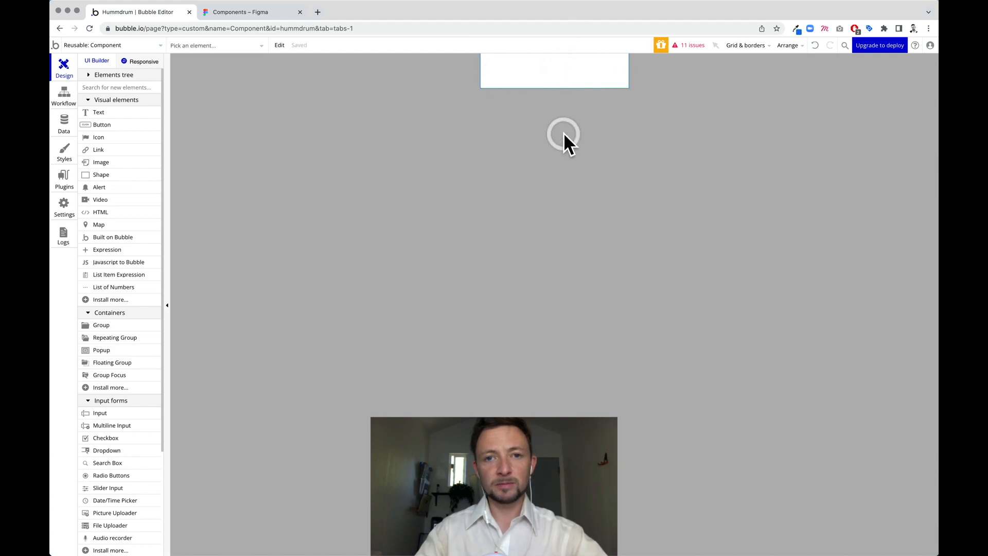
Keep the Component element's type as Group and set its type of content to Audio Recordings.
{"action": "left_click", "coordinate": [568, 75]}
{"action": "left_click", "coordinate": [577, 105]}
{"action": "left_click", "coordinate": [580, 79]}
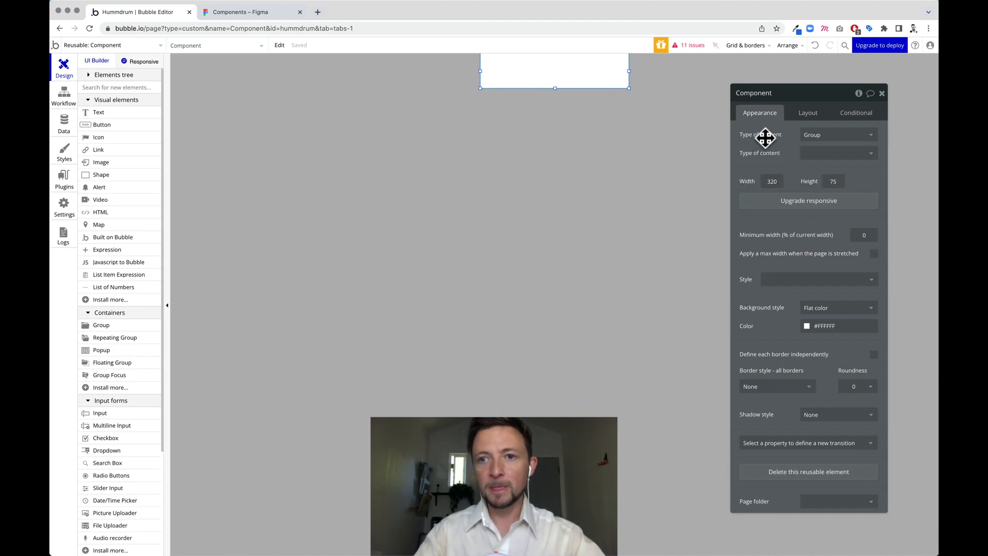
{"action": "left_click", "coordinate": [831, 136]}
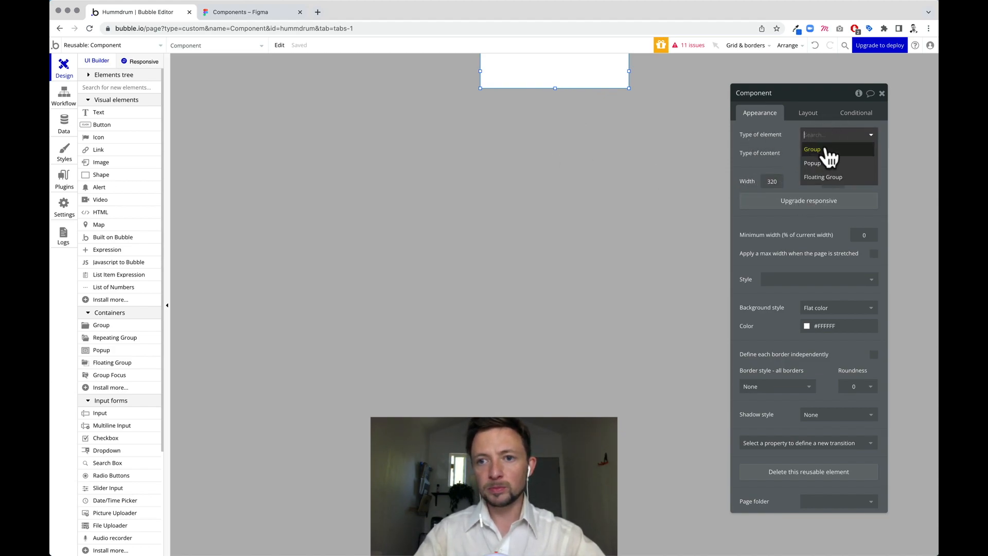
{"action": "left_click", "coordinate": [778, 147]}
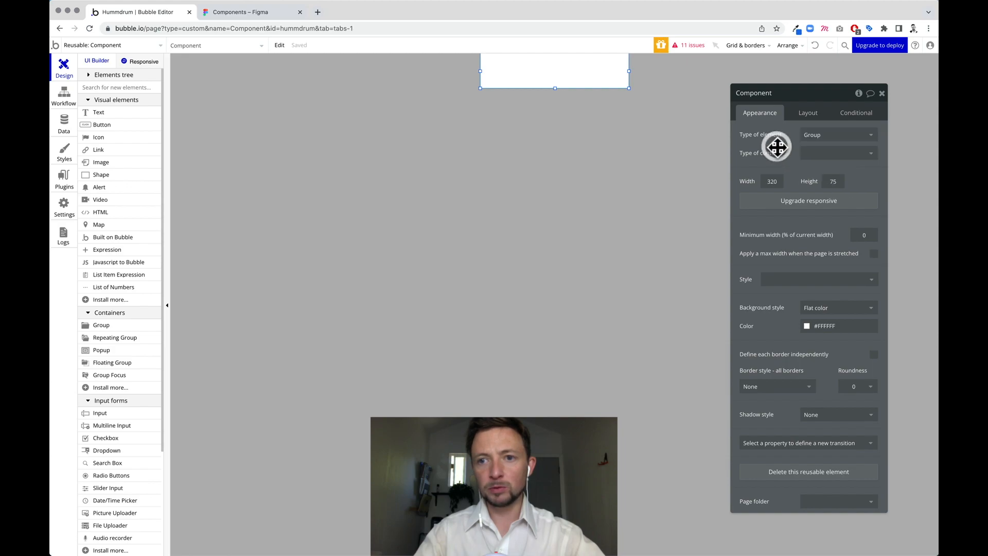
{"action": "left_click", "coordinate": [833, 155]}
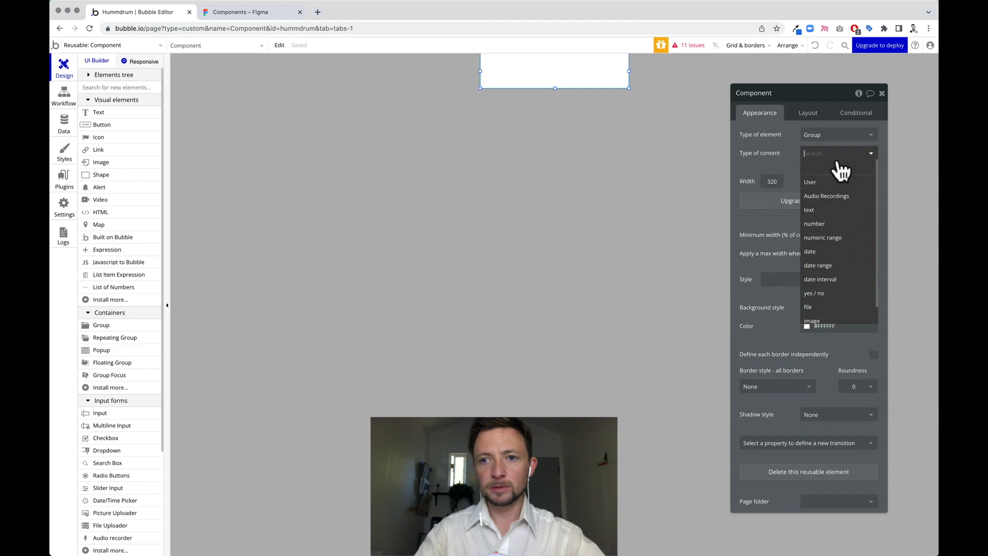
{"action": "left_click", "coordinate": [755, 153]}
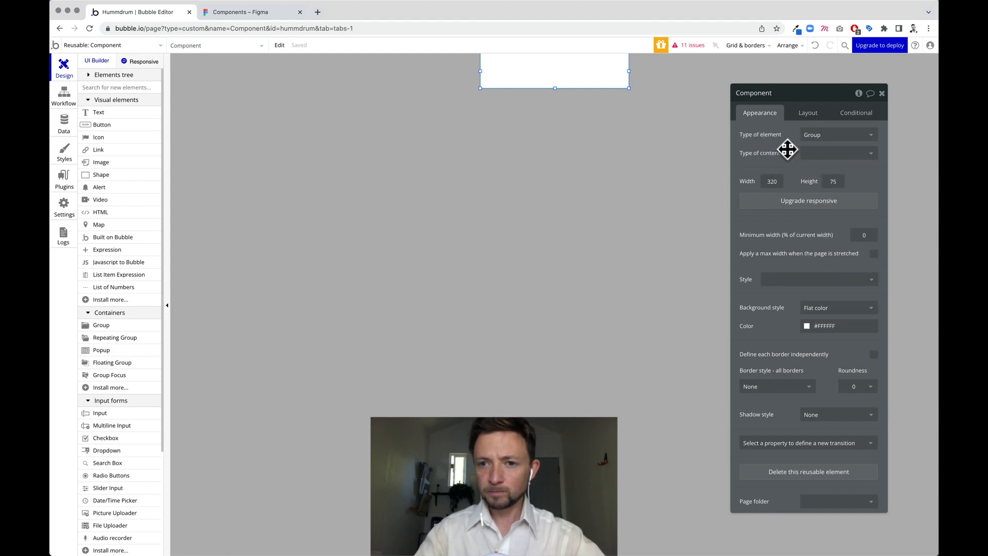
{"action": "left_click", "coordinate": [823, 154]}
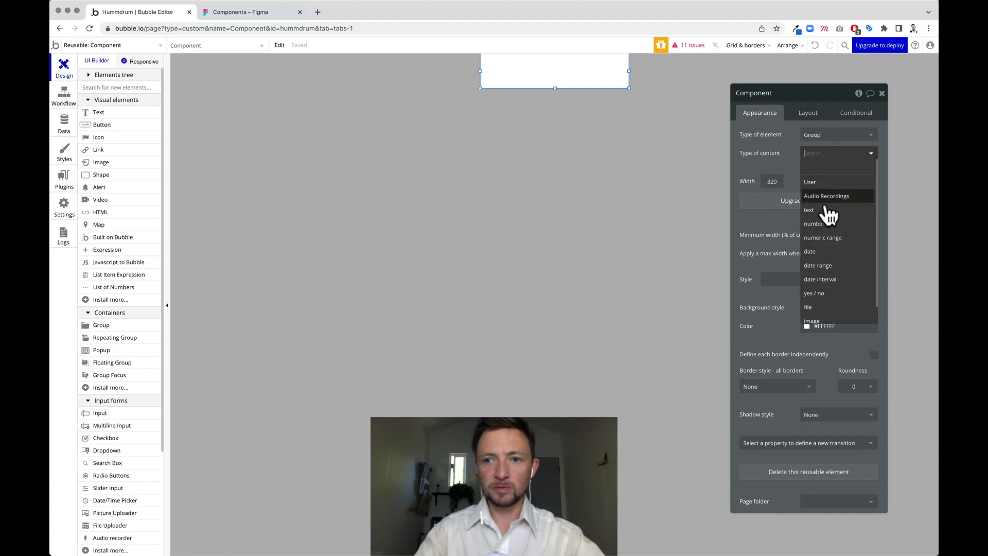
{"action": "left_click", "coordinate": [833, 199]}
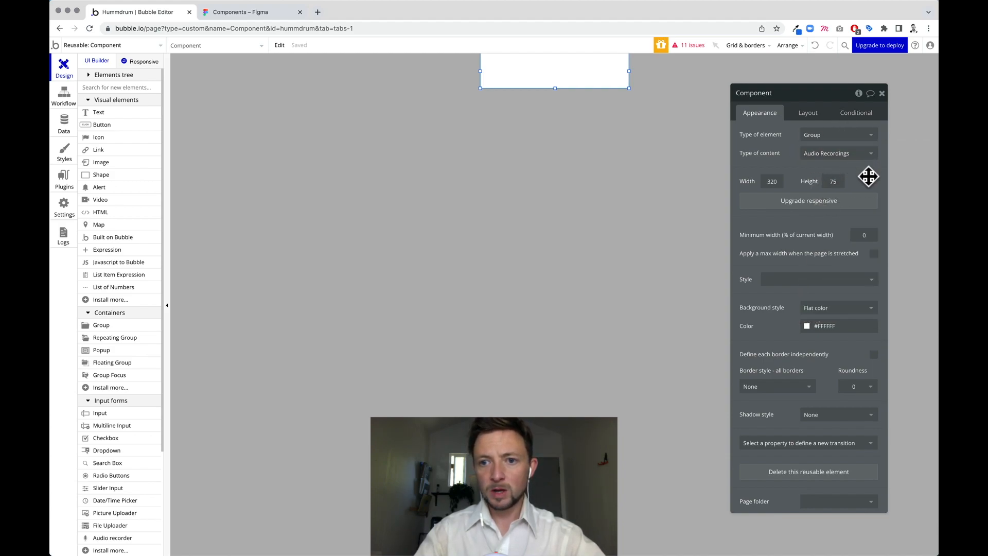
Place a text element inside the Component element and remove its Body Copy style.
{"action": "left_click_drag", "start_coordinate": [101, 118], "coordinate": [492, 60]}
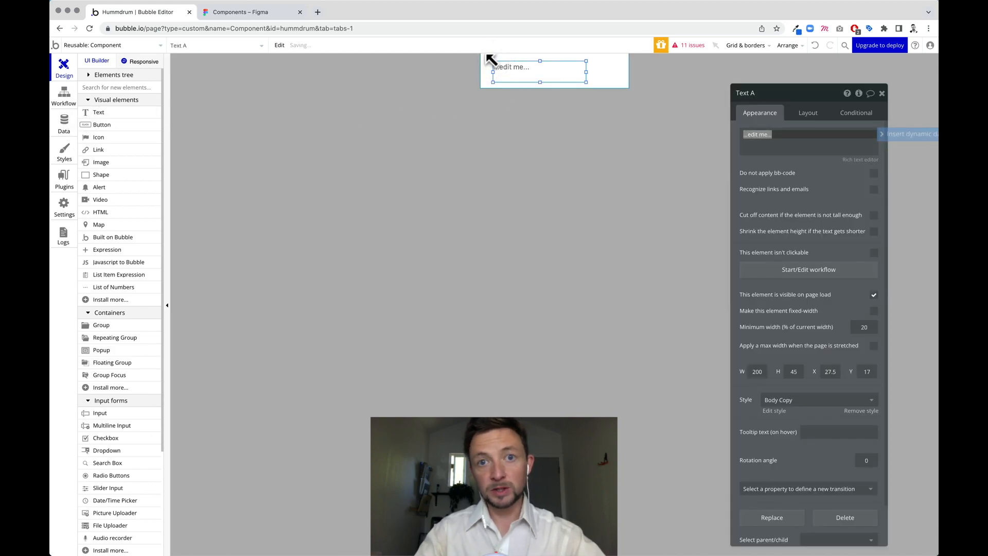
{"action": "scroll", "coordinate": [817, 372], "scroll_direction": "down", "scroll_amount": 2}
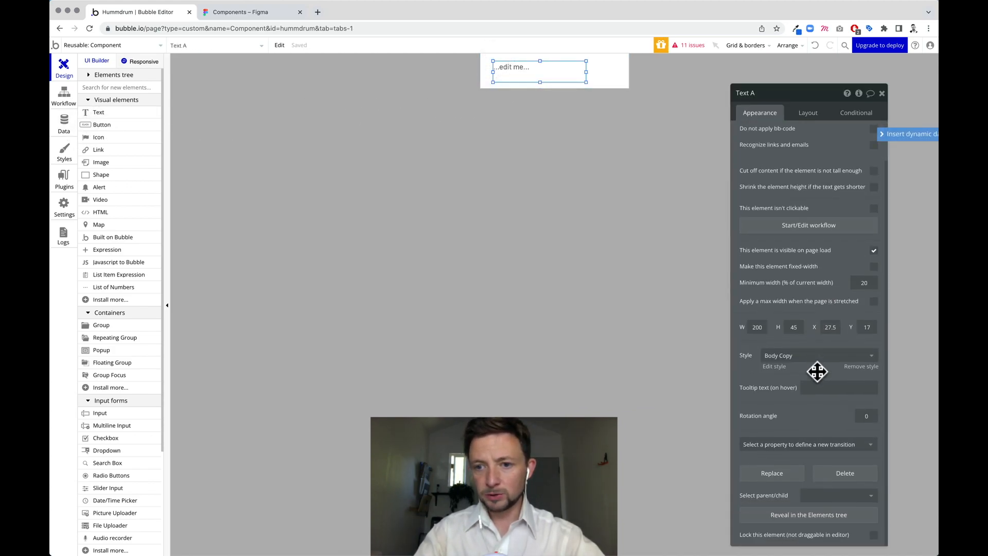
{"action": "left_click", "coordinate": [868, 367]}
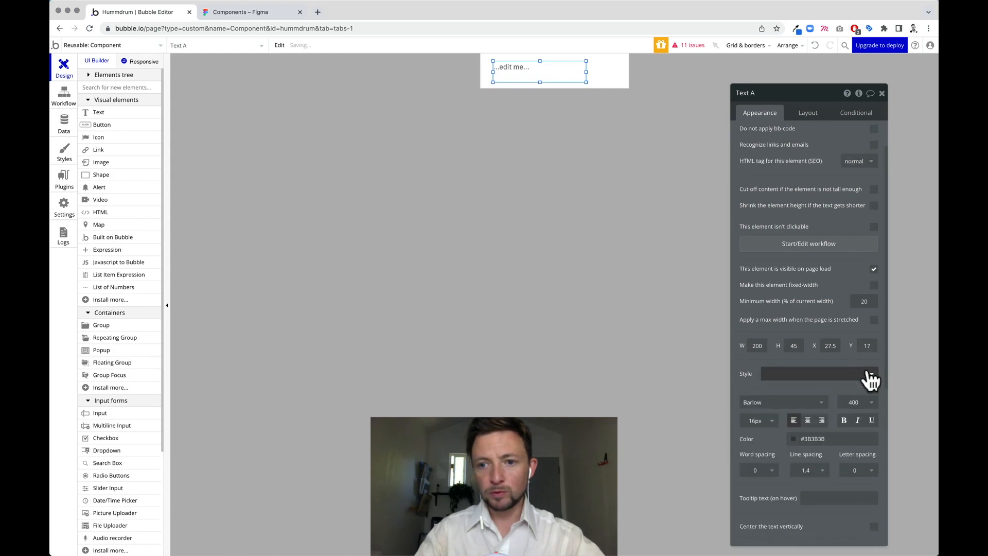
Try to set the text's font to Inter, and make the text bold and vertically centered.
{"action": "scroll", "coordinate": [794, 327], "scroll_direction": "down", "scroll_amount": 4}
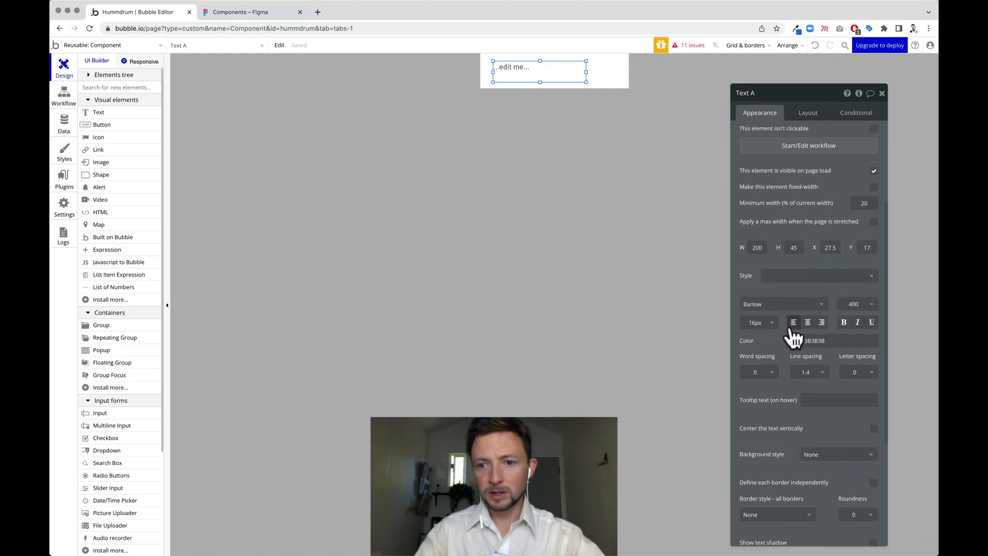
{"action": "left_click", "coordinate": [784, 305]}
{"action": "type", "text": "Inter"}
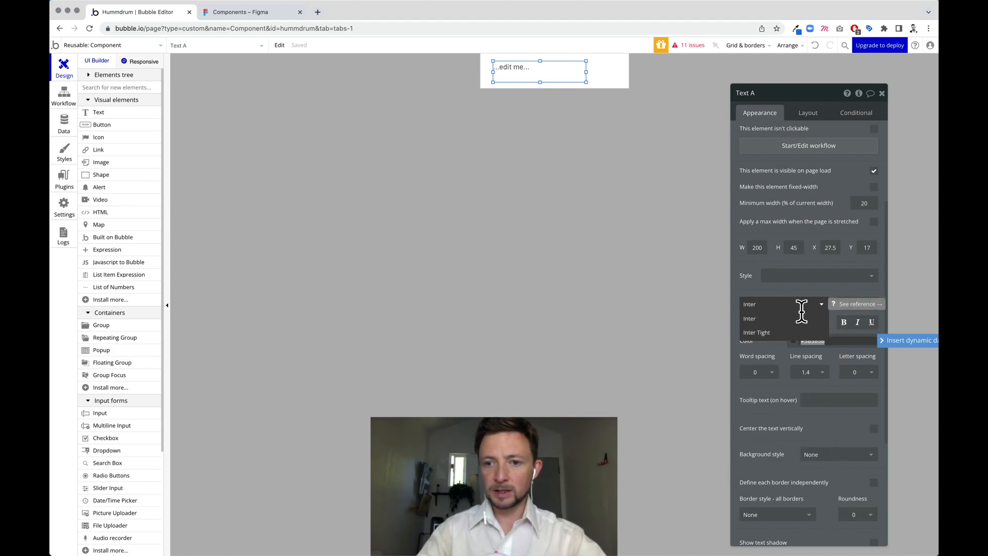
{"action": "left_click", "coordinate": [778, 355]}
{"action": "left_click", "coordinate": [843, 322]}
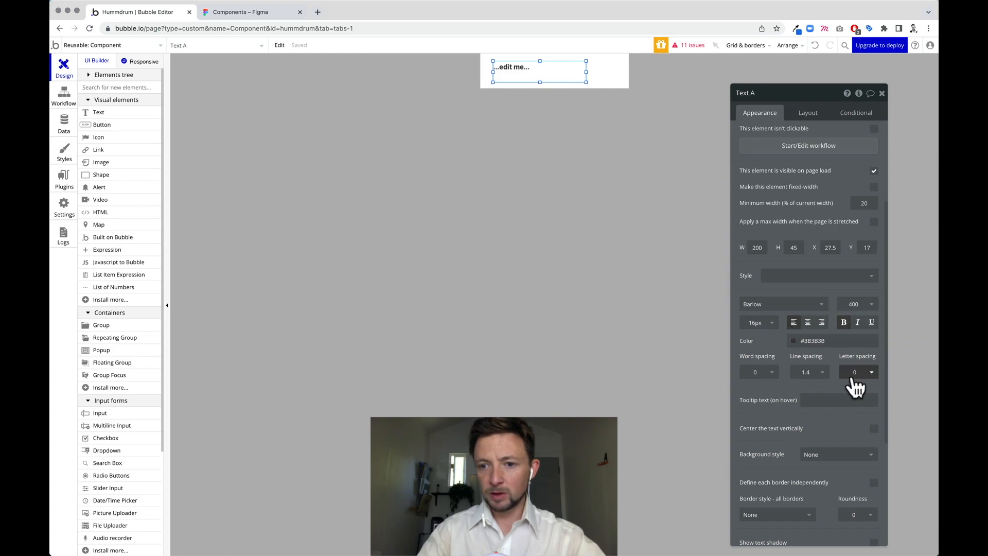
{"action": "left_click", "coordinate": [874, 429]}
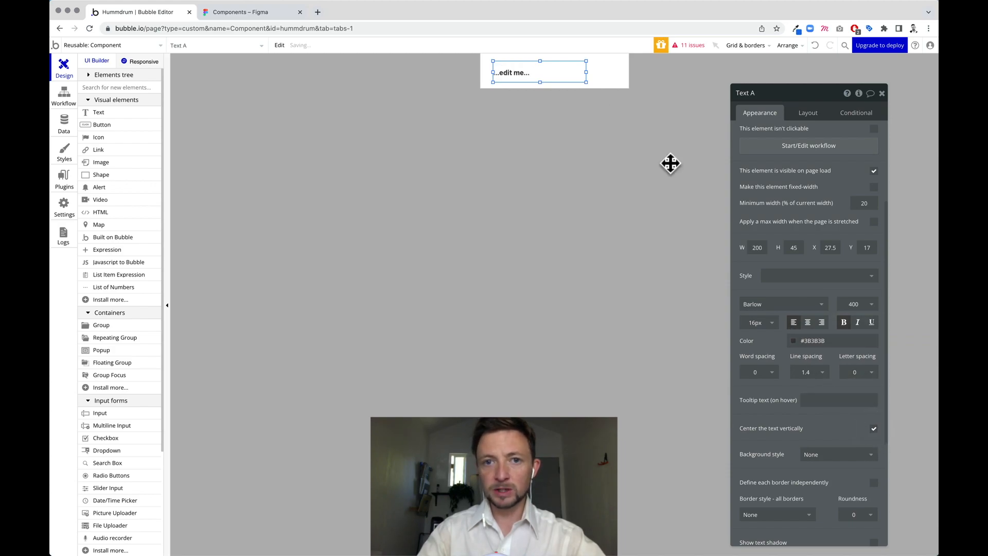
Stretch the text element to the card's full height of 75 and rename it Filename.
{"action": "left_click_drag", "start_coordinate": [540, 61], "coordinate": [540, 91]}
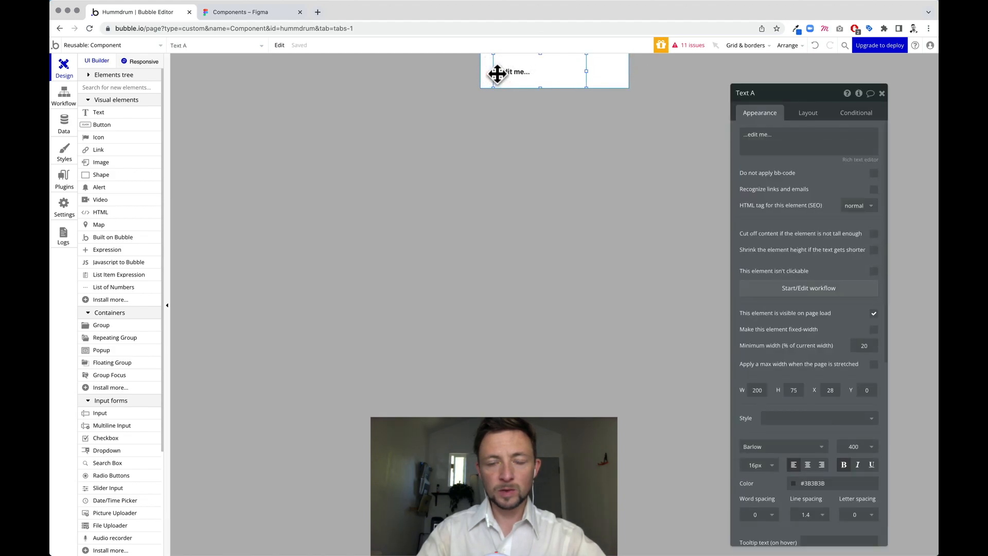
{"action": "left_click", "coordinate": [809, 113]}
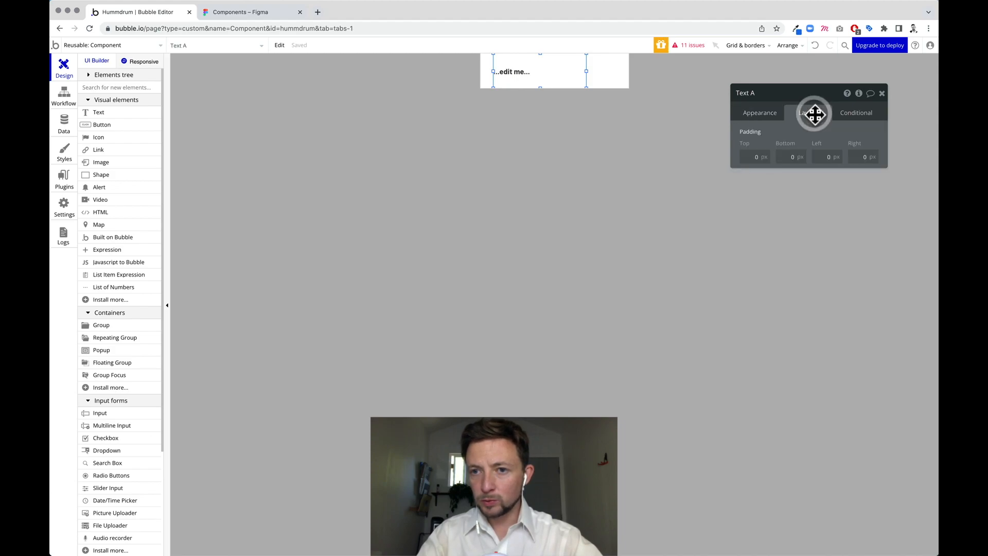
{"action": "left_click", "coordinate": [765, 94]}
{"action": "key", "text": "super+a"}
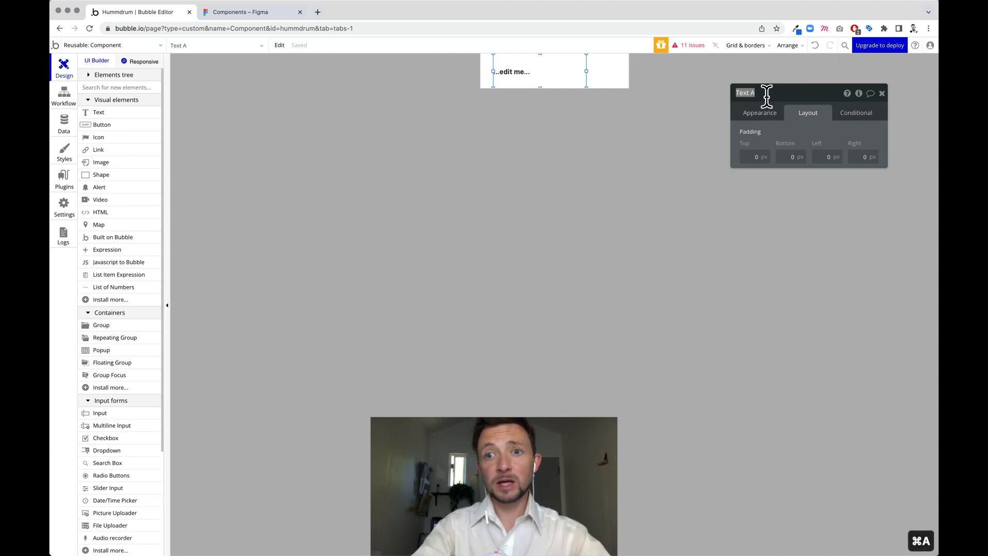
{"action": "type", "text": "Filename"}
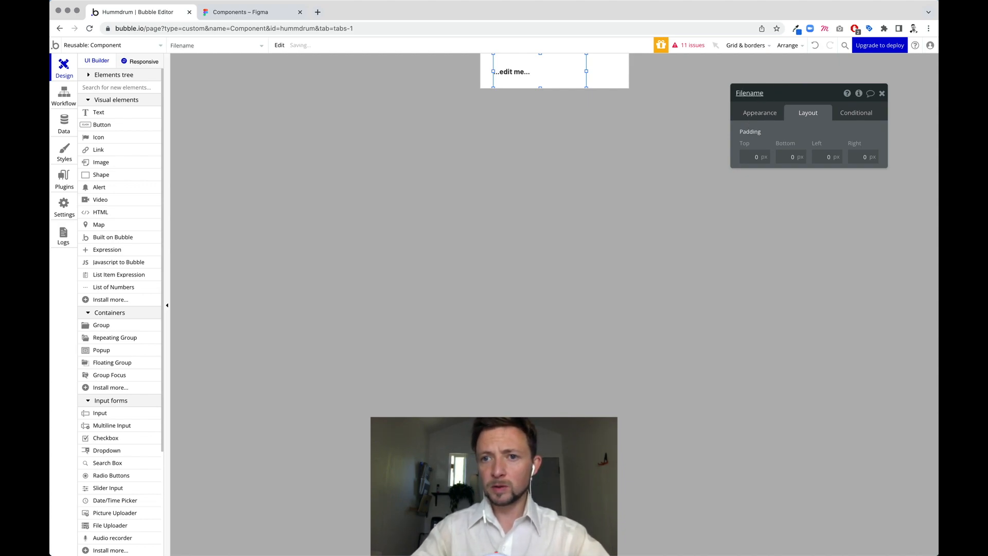
Set the Filename text element's X position to 23.
{"action": "left_click", "coordinate": [766, 114]}
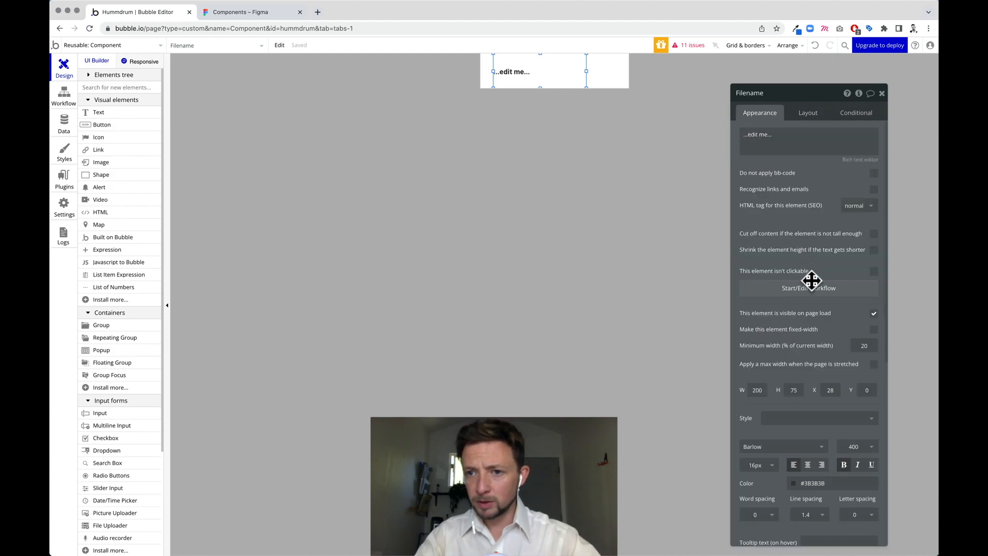
{"action": "scroll", "coordinate": [812, 287], "scroll_direction": "down", "scroll_amount": 4}
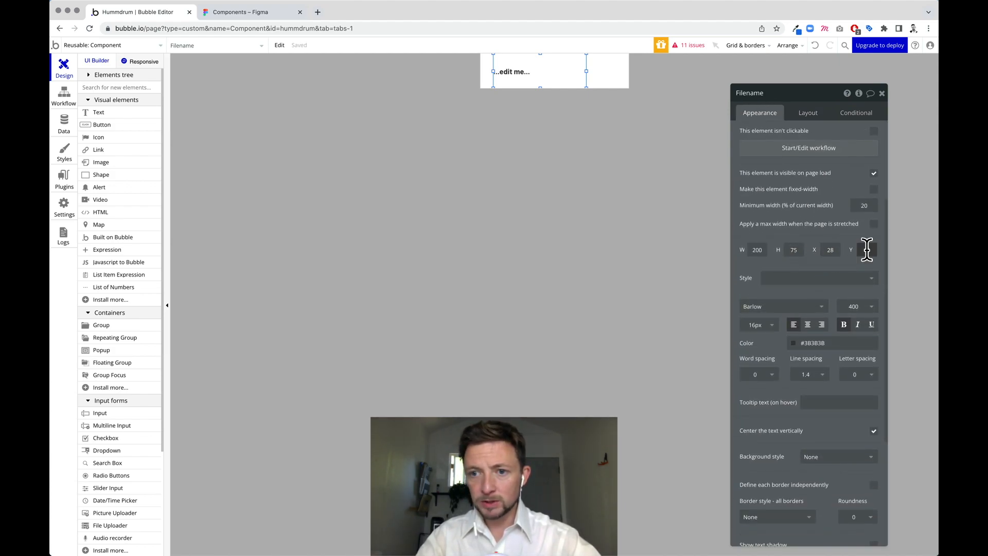
{"action": "left_click", "coordinate": [834, 250]}
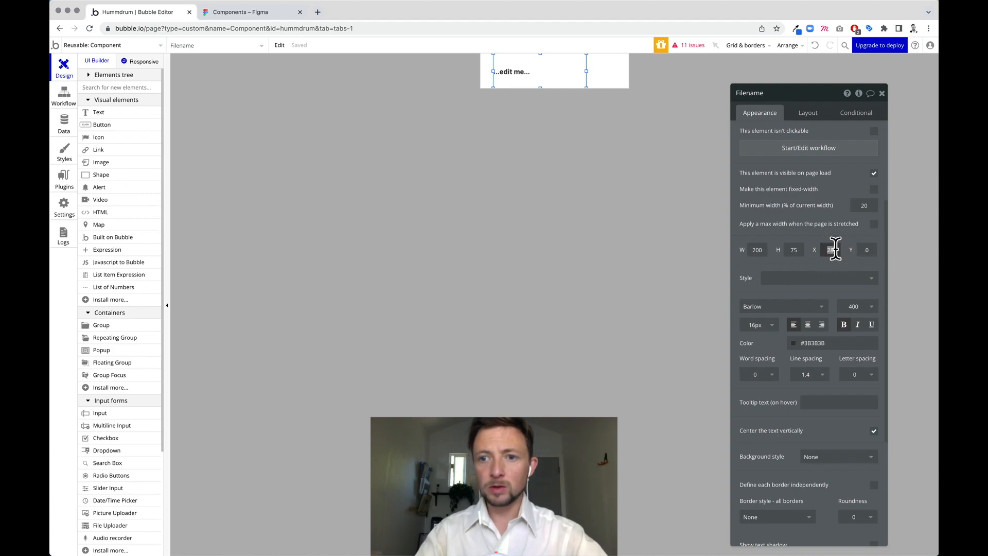
{"action": "type", "text": "23"}
{"action": "key", "text": "Tab"}
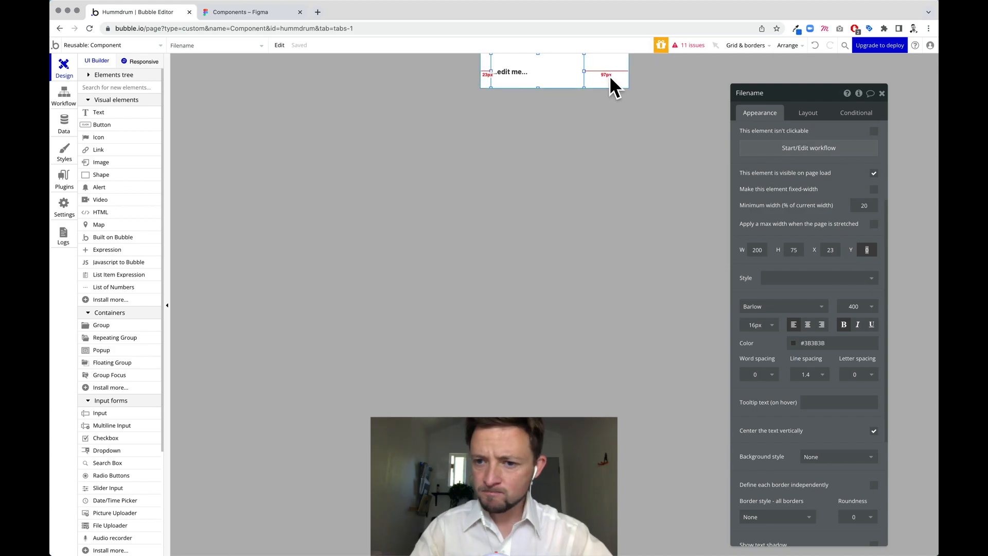
Place an icon element on the card beside the Filename text and choose the circled play icon, fa-play-circle-o.
{"action": "left_click", "coordinate": [591, 75]}
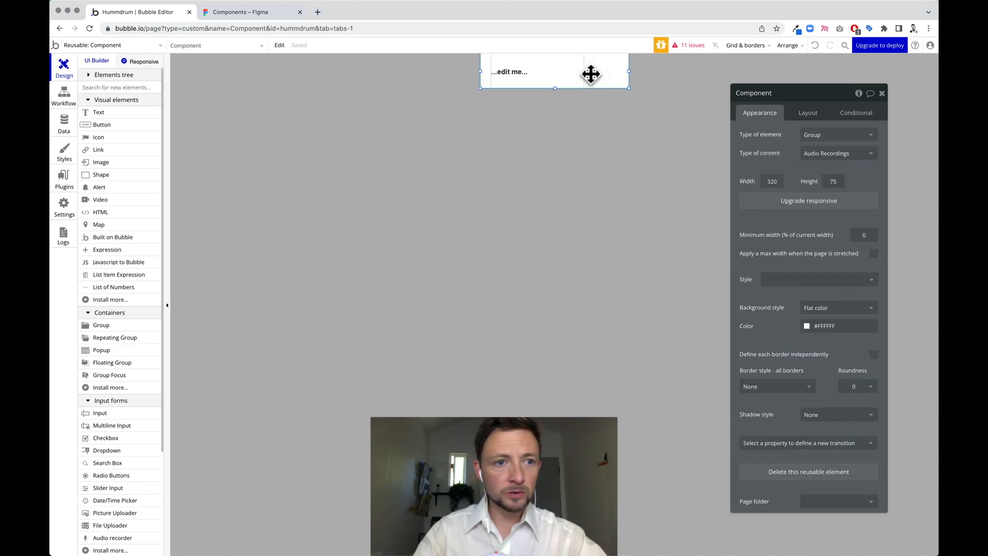
{"action": "left_click_drag", "start_coordinate": [100, 138], "coordinate": [598, 66]}
{"action": "left_click", "coordinate": [847, 135]}
{"action": "type", "text": "play"}
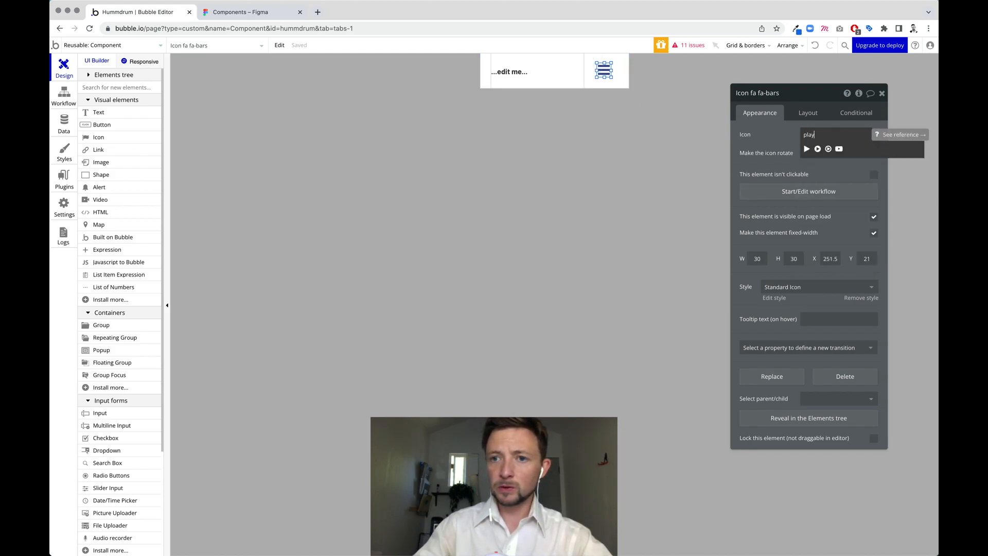
{"action": "left_click", "coordinate": [828, 150]}
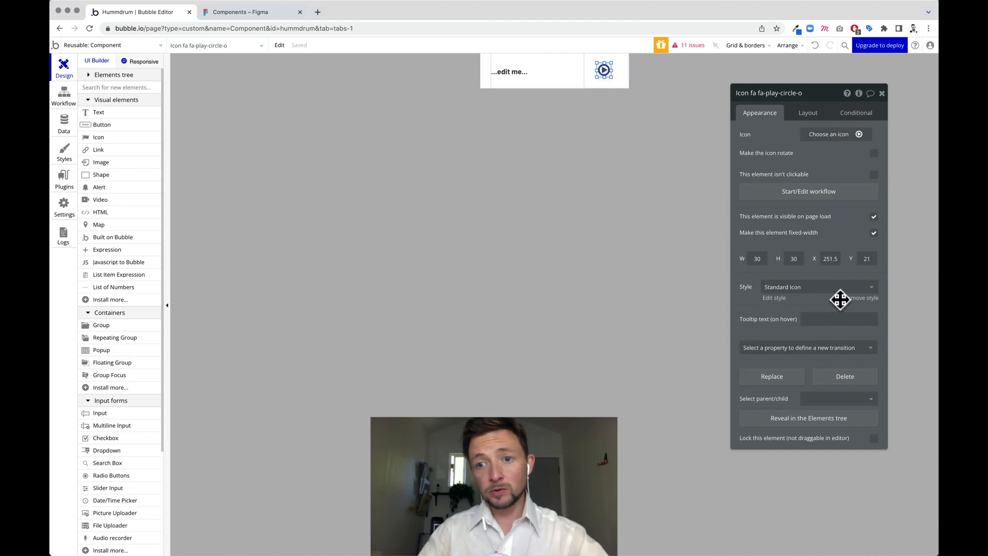
Remove the play icon's Standard Icon style and set its icon color to #000000.
{"action": "left_click", "coordinate": [868, 304]}
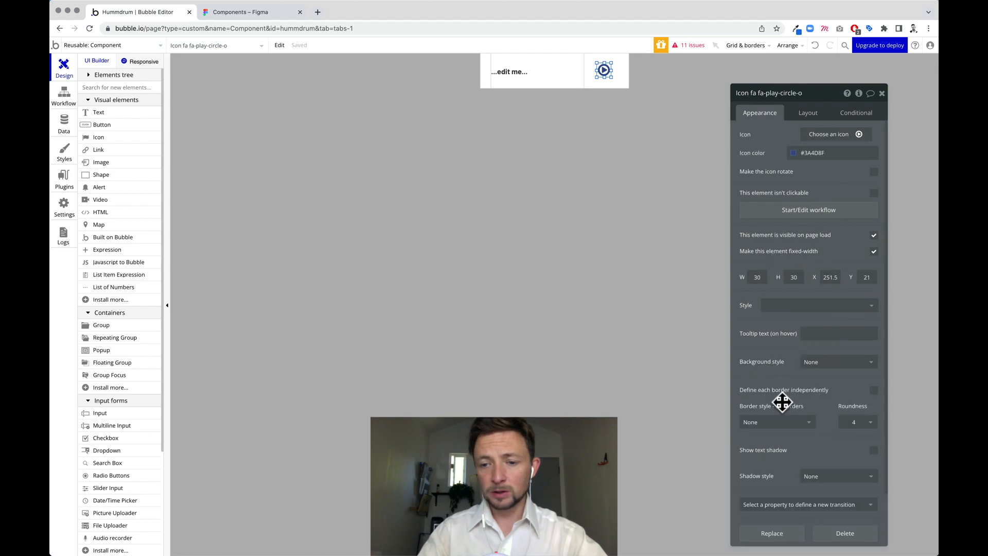
{"action": "scroll", "coordinate": [782, 402], "scroll_direction": "down", "scroll_amount": 2}
{"action": "scroll", "coordinate": [783, 402], "scroll_direction": "up", "scroll_amount": 2}
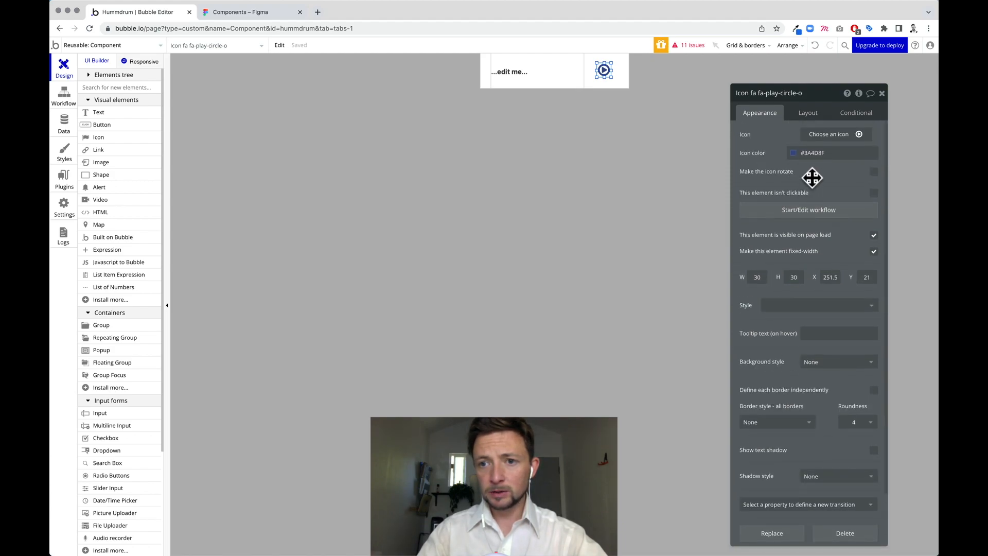
{"action": "left_click", "coordinate": [796, 156]}
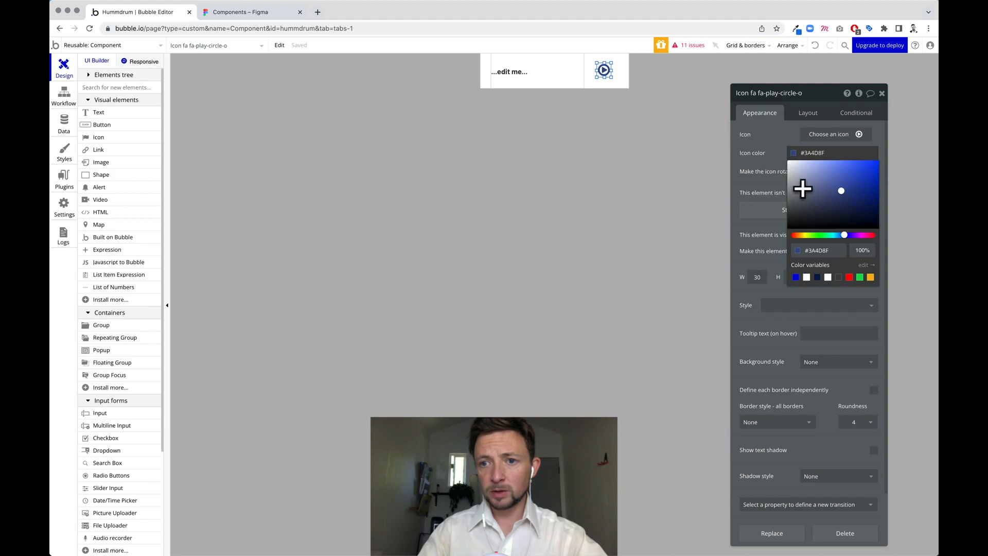
{"action": "left_click", "coordinate": [765, 225]}
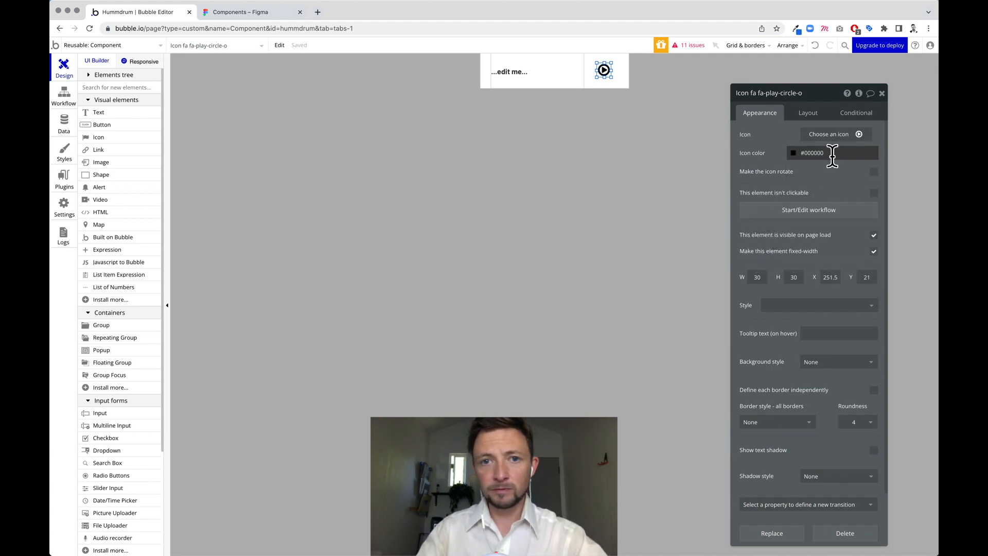
Set the Filename text's color to #000000.
{"action": "left_click", "coordinate": [513, 73]}
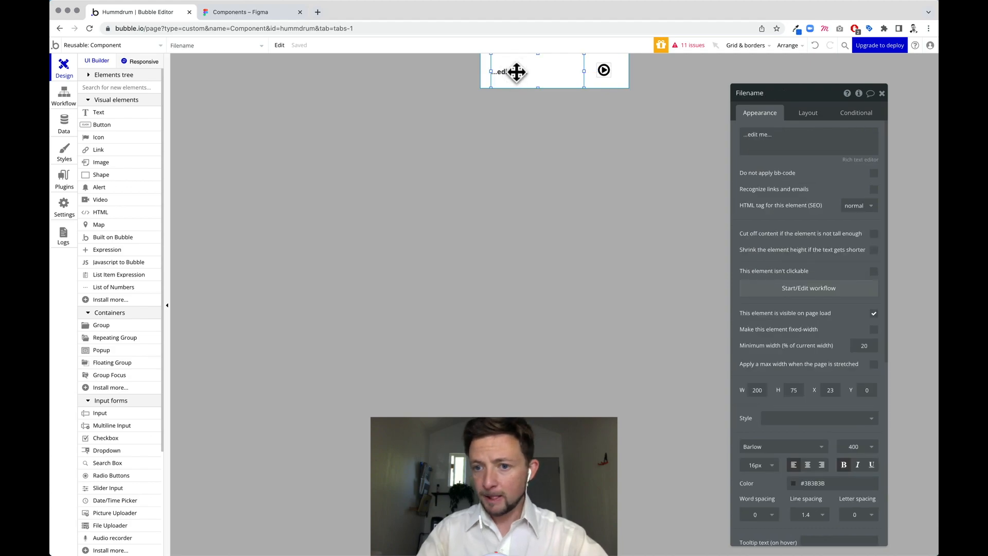
{"action": "scroll", "coordinate": [803, 353], "scroll_direction": "down", "scroll_amount": 3}
{"action": "left_click", "coordinate": [793, 358]}
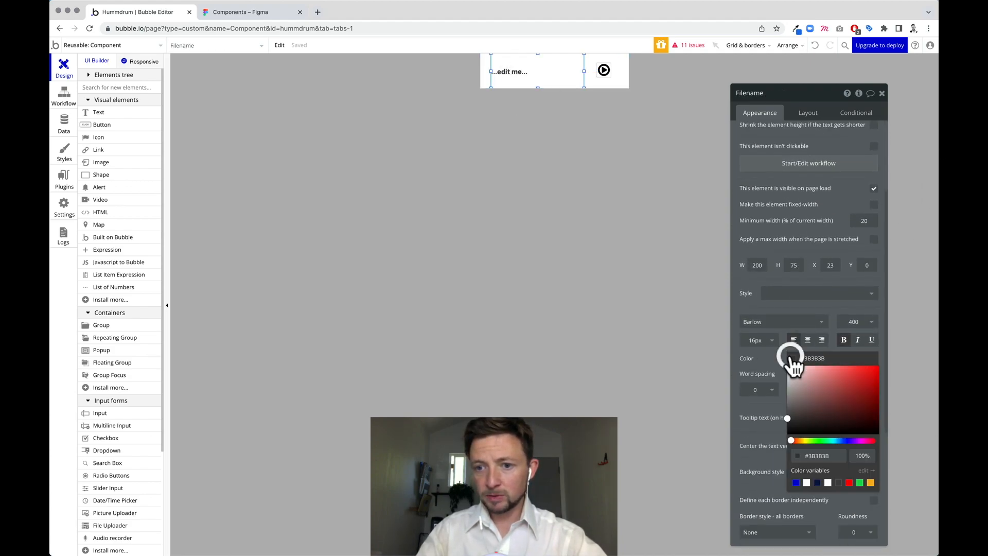
{"action": "left_click_drag", "start_coordinate": [812, 407], "coordinate": [768, 462]}
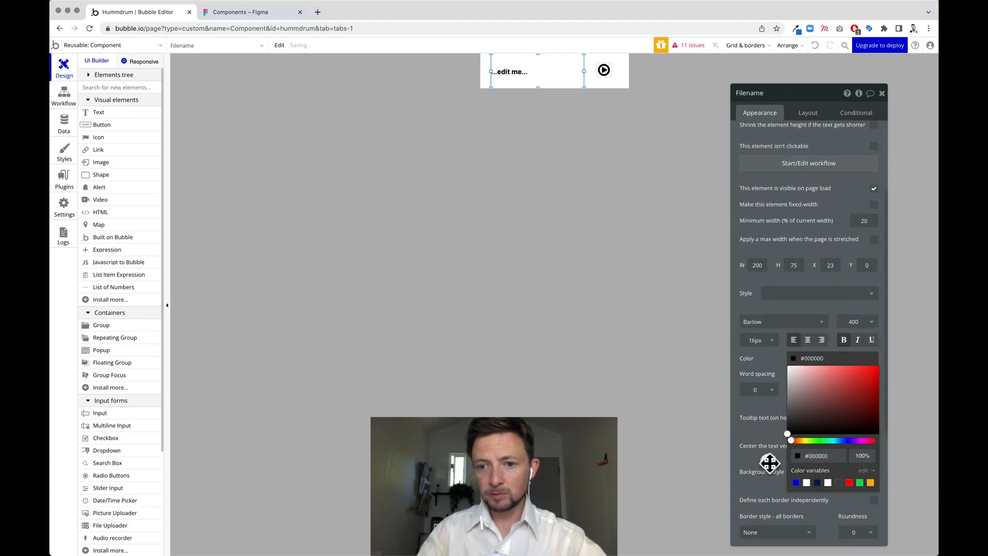
{"action": "left_click", "coordinate": [750, 435]}
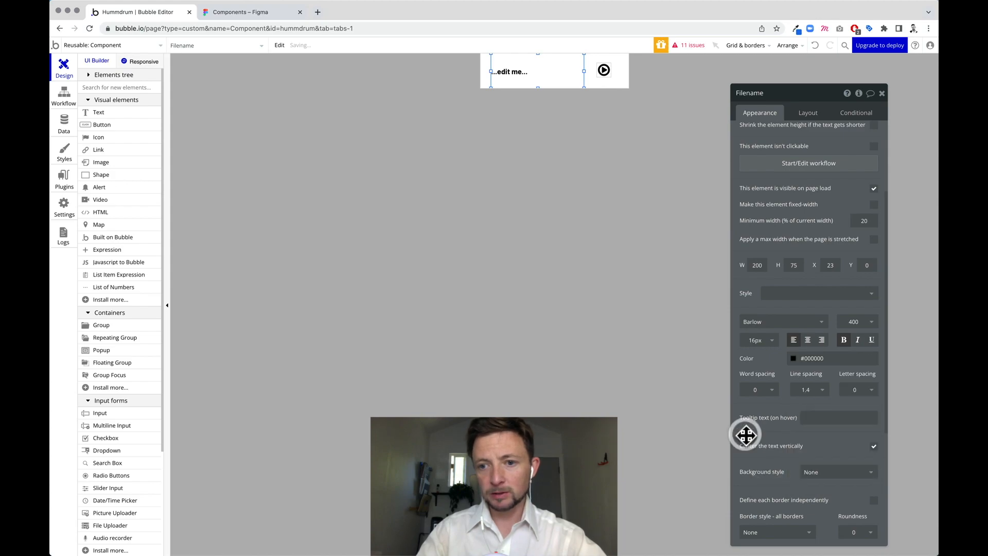
Enlarge the play icon to 75 by 75 and move it flush with the card's right edge at X 245, Y 0.
{"action": "left_click", "coordinate": [606, 71]}
{"action": "left_click_drag", "start_coordinate": [613, 71], "coordinate": [630, 71]}
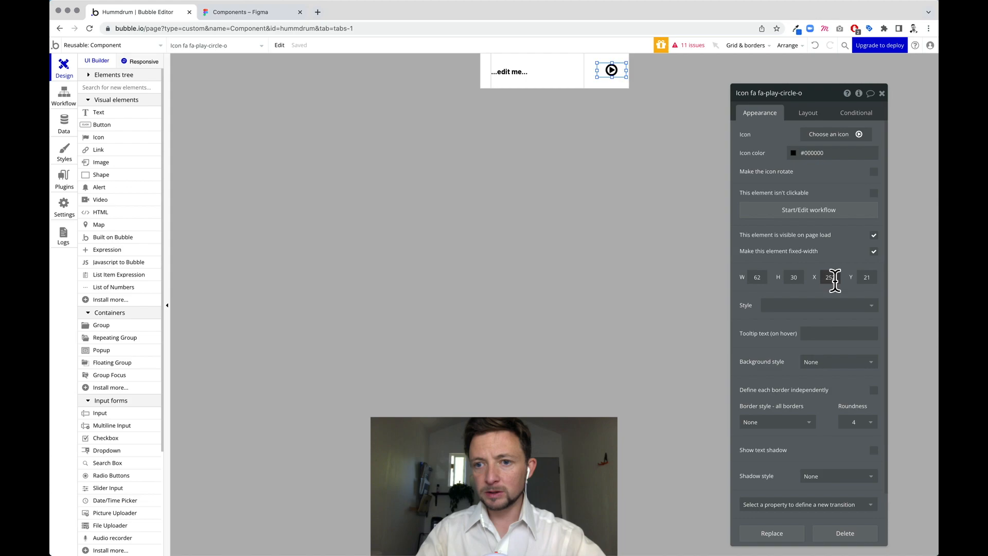
{"action": "double_click", "coordinate": [795, 277]}
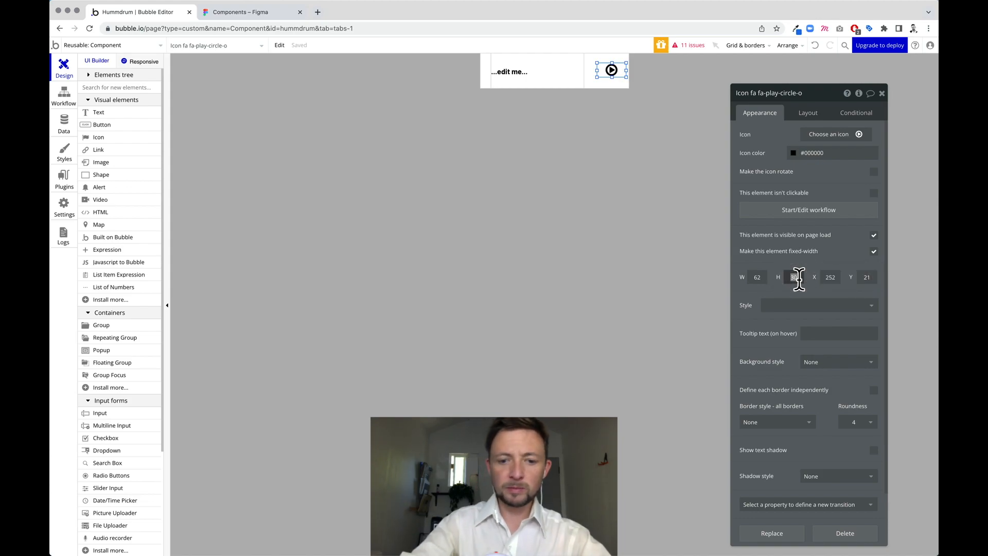
{"action": "type", "text": "75"}
{"action": "key", "text": "Tab"}
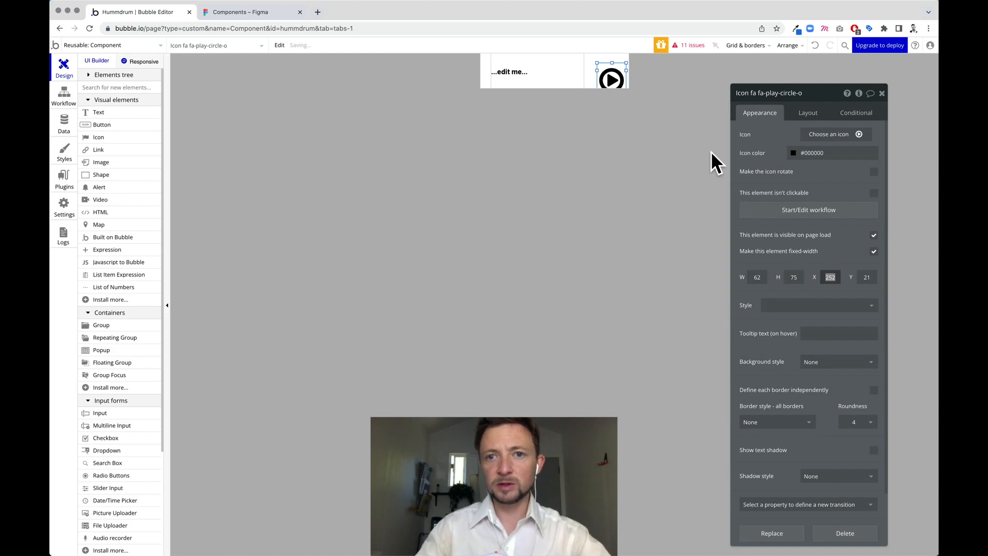
{"action": "left_click", "coordinate": [761, 278]}
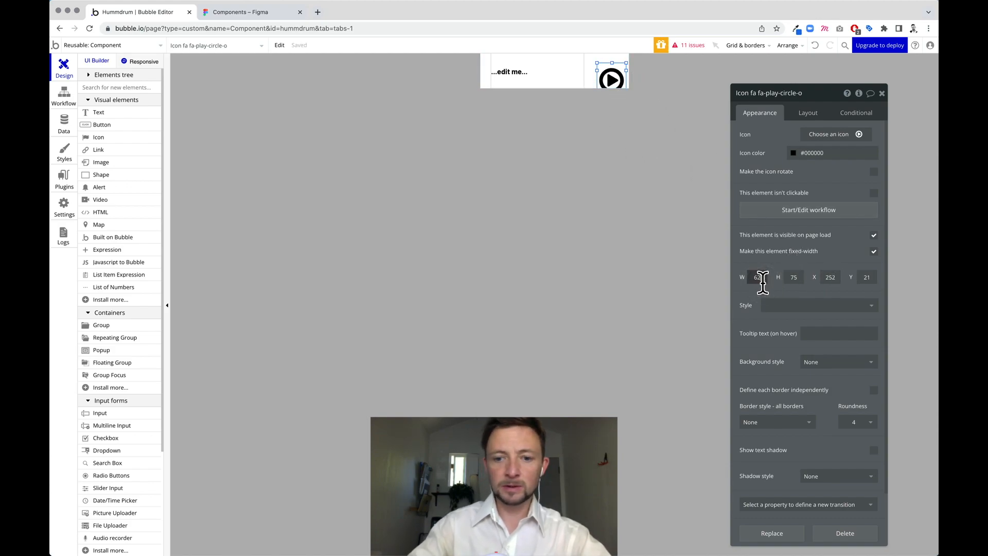
{"action": "double_click", "coordinate": [763, 282]}
{"action": "type", "text": "75"}
{"action": "key", "text": "Tab"}
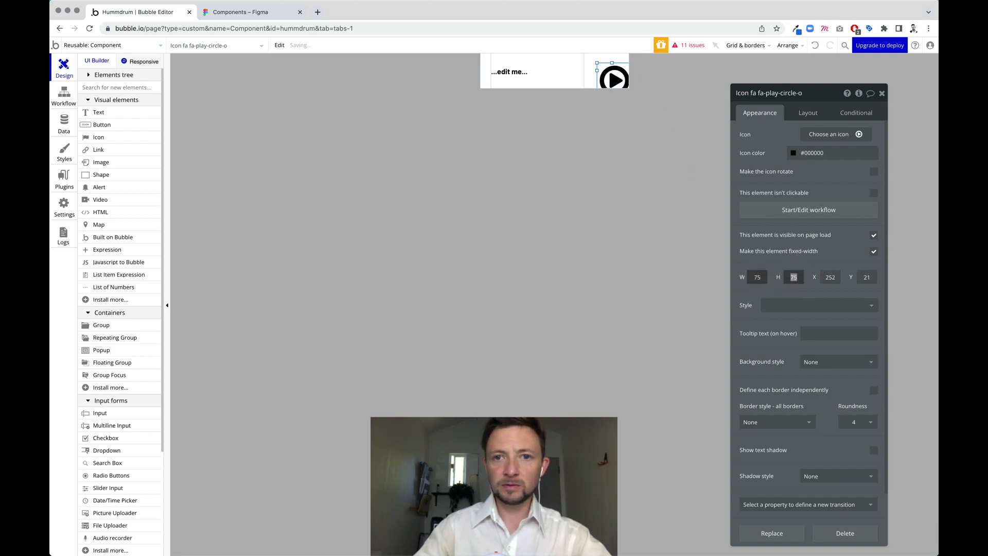
{"action": "left_click_drag", "start_coordinate": [616, 82], "coordinate": [611, 72]}
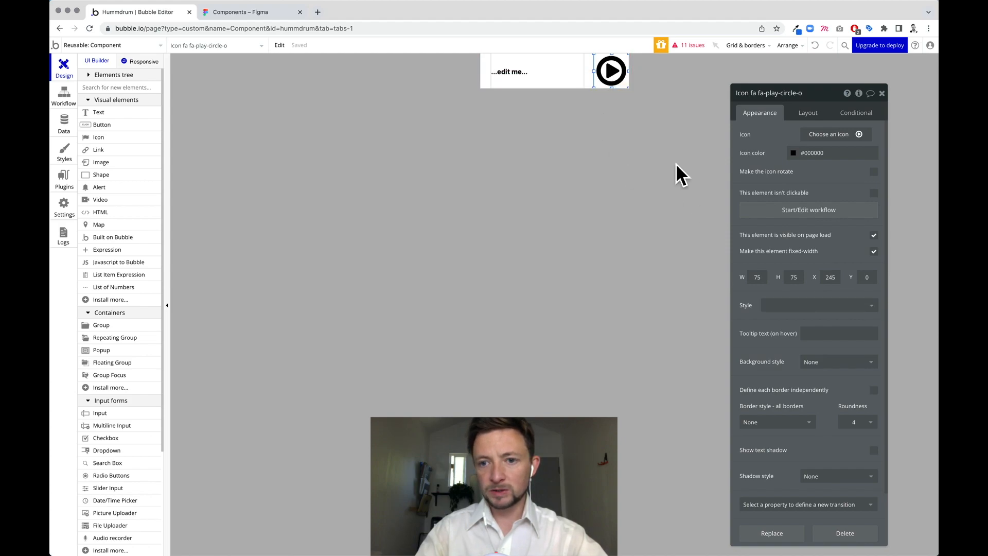
Set the play icon's width and height to 30 and move it to about X 255, Y 19.
{"action": "left_click", "coordinate": [761, 278]}
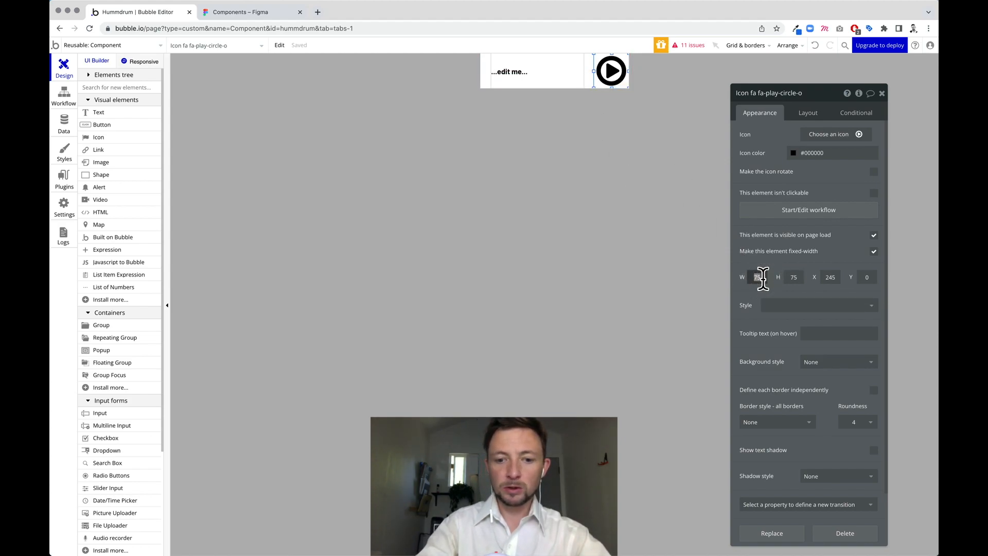
{"action": "type", "text": "30"}
{"action": "key", "text": "Tab"}
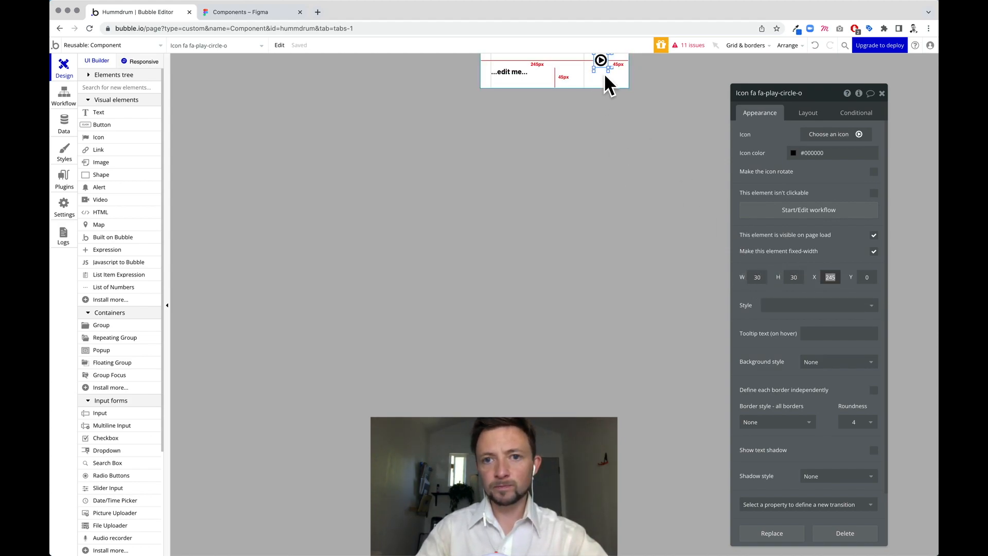
{"action": "left_click_drag", "start_coordinate": [599, 61], "coordinate": [607, 67]}
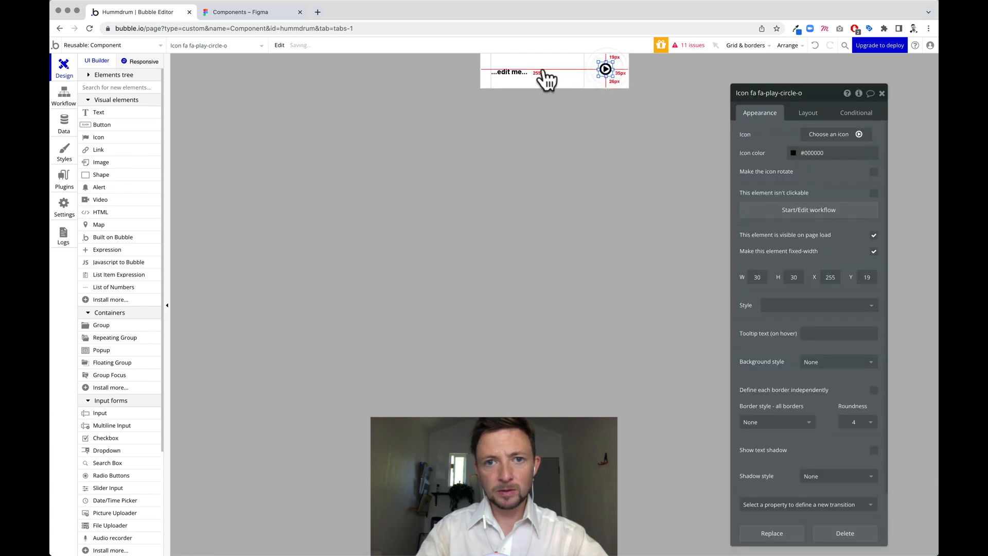
Align the vertical centers of the play icon and the Filename text.
{"action": "left_click", "coordinate": [511, 73], "text": "shift"}
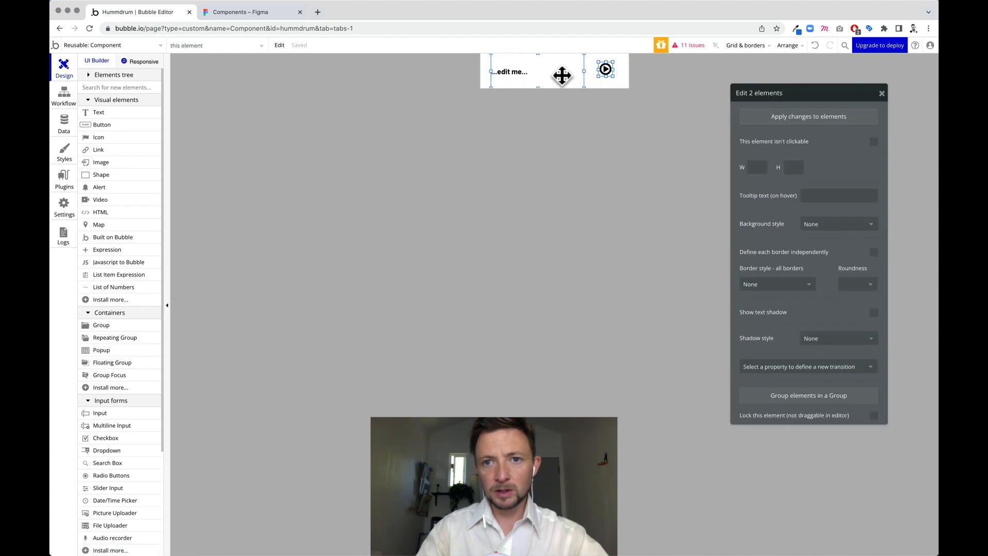
{"action": "left_click", "coordinate": [797, 46]}
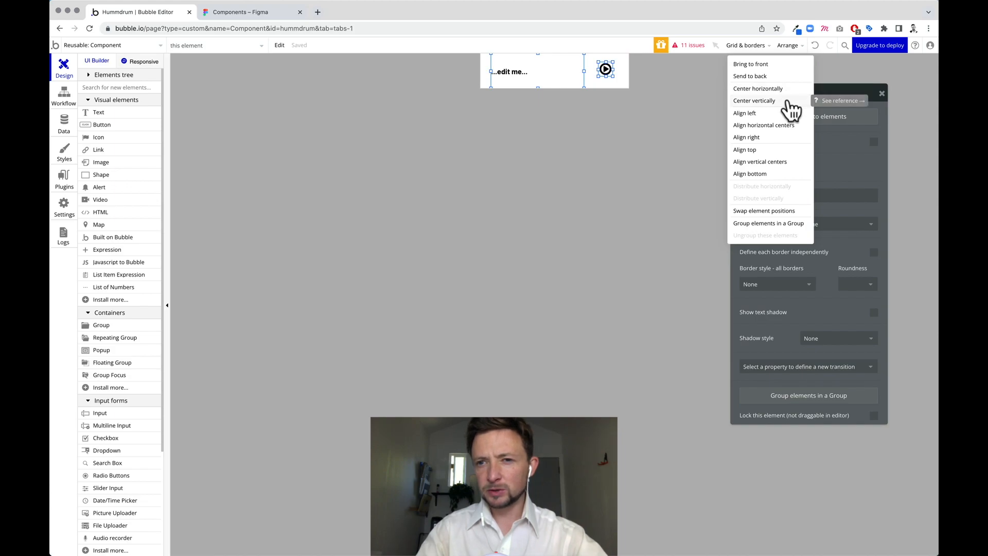
{"action": "left_click", "coordinate": [772, 162]}
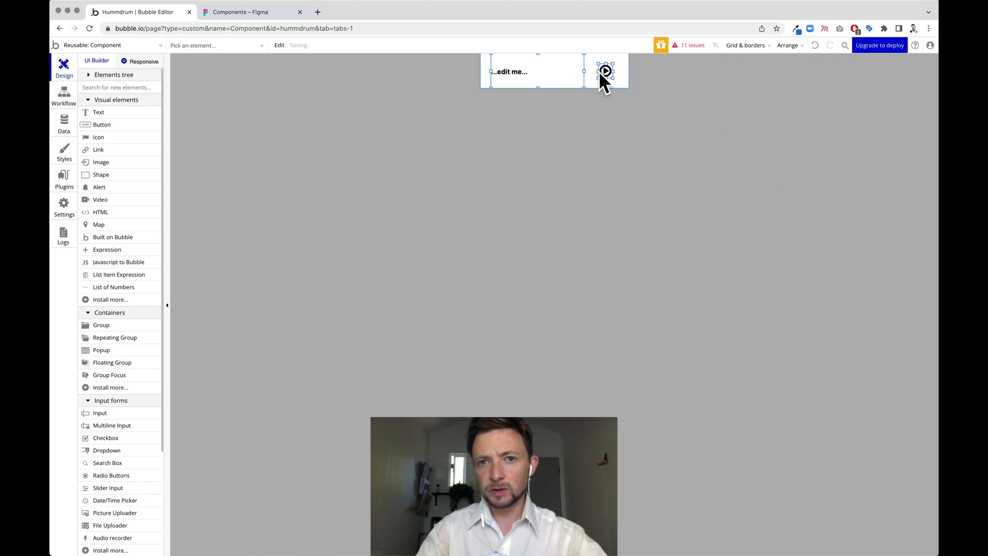
{"action": "double_click", "coordinate": [619, 80]}
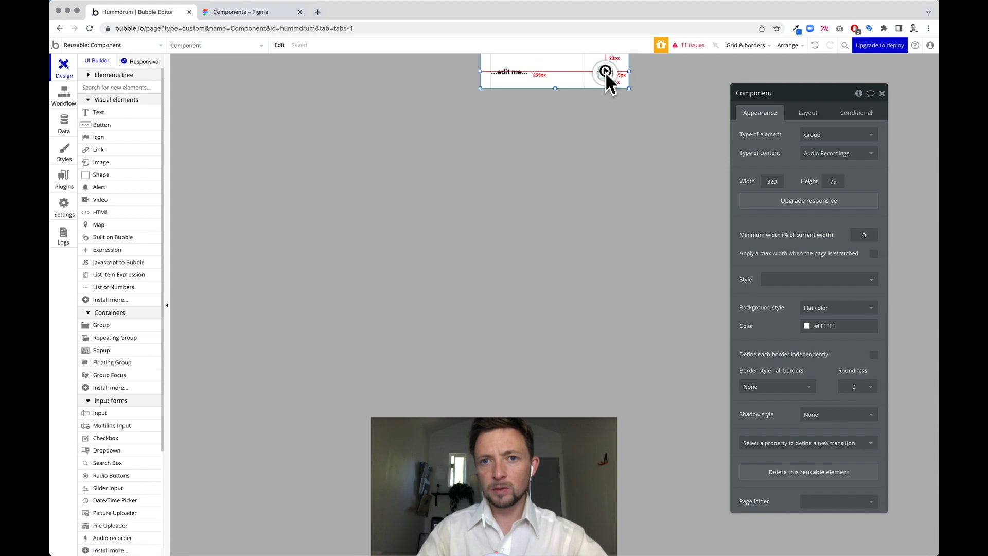
Set the play icon's X position to 267.
{"action": "left_click", "coordinate": [605, 72]}
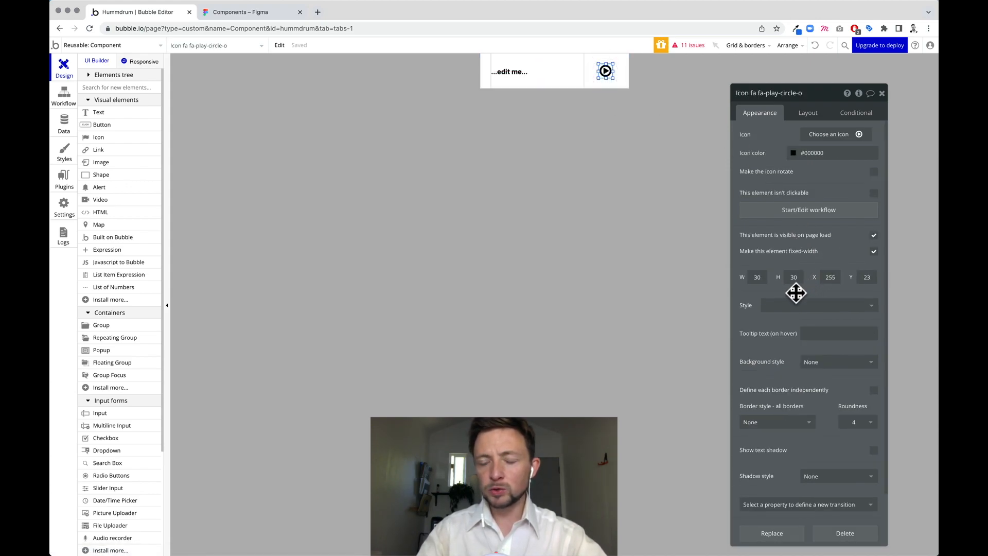
{"action": "left_click", "coordinate": [832, 273]}
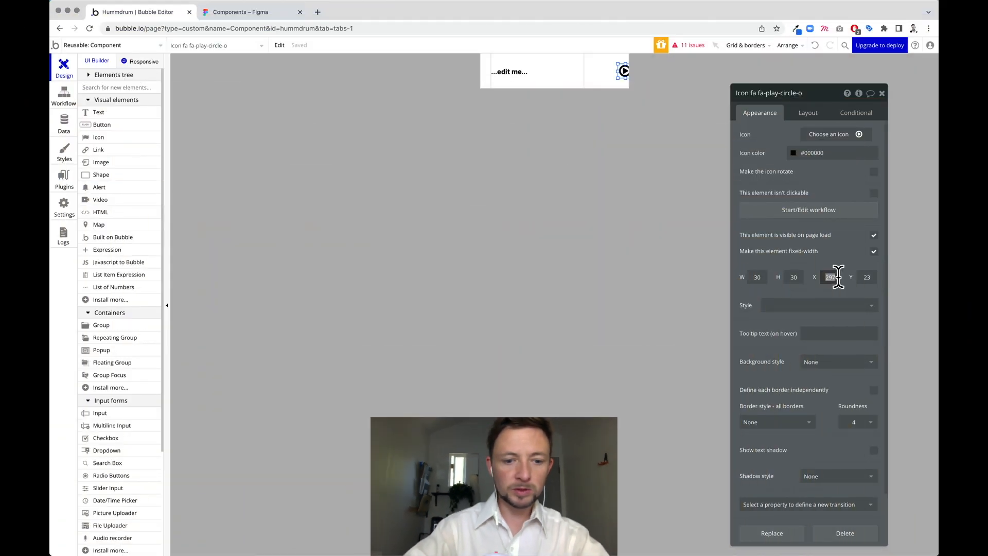
{"action": "type", "text": "267"}
{"action": "key", "text": "Tab"}
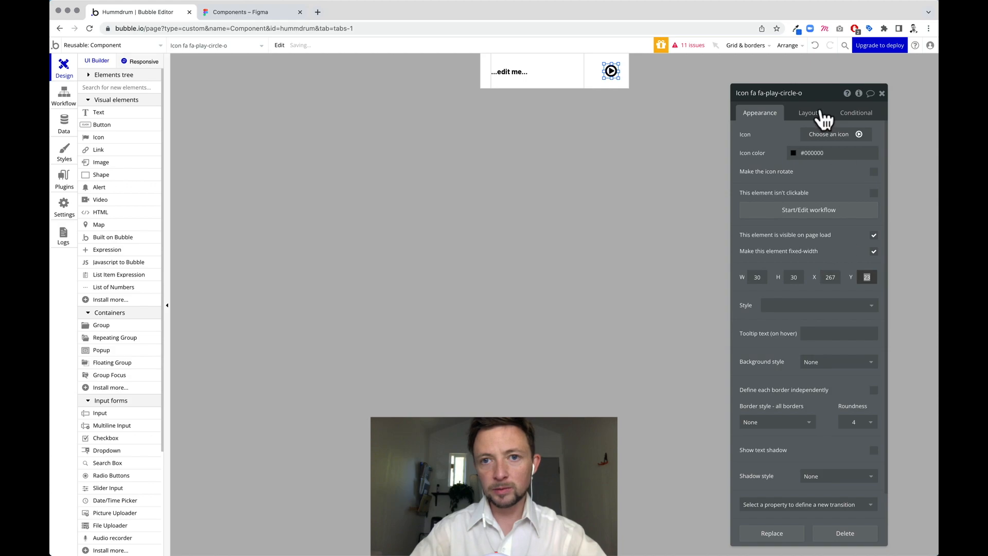
{"action": "left_click", "coordinate": [591, 118]}
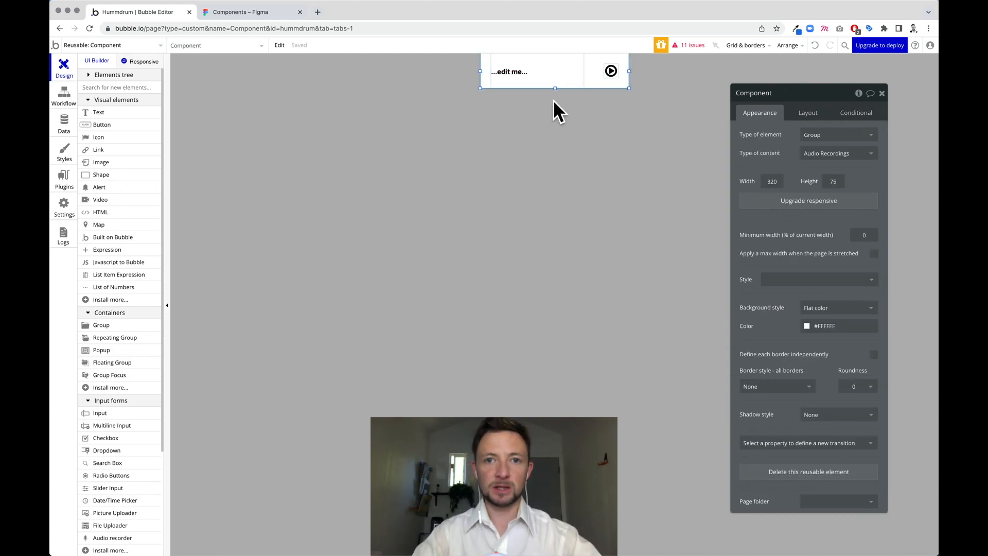
Replace the Filename element's placeholder text with the dynamic value Parent group's Audio Recordings's Filename.
{"action": "left_click", "coordinate": [518, 72]}
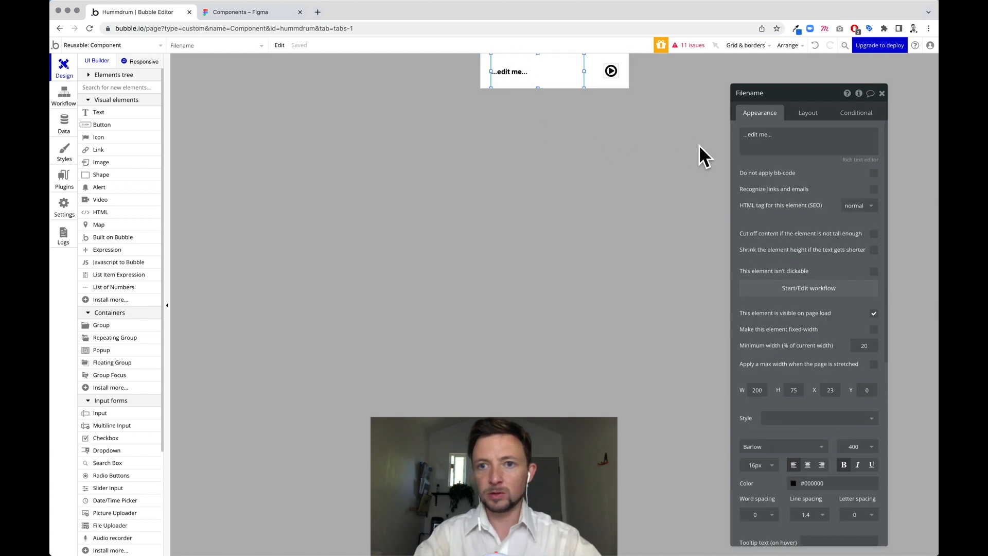
{"action": "triple_click", "coordinate": [764, 135]}
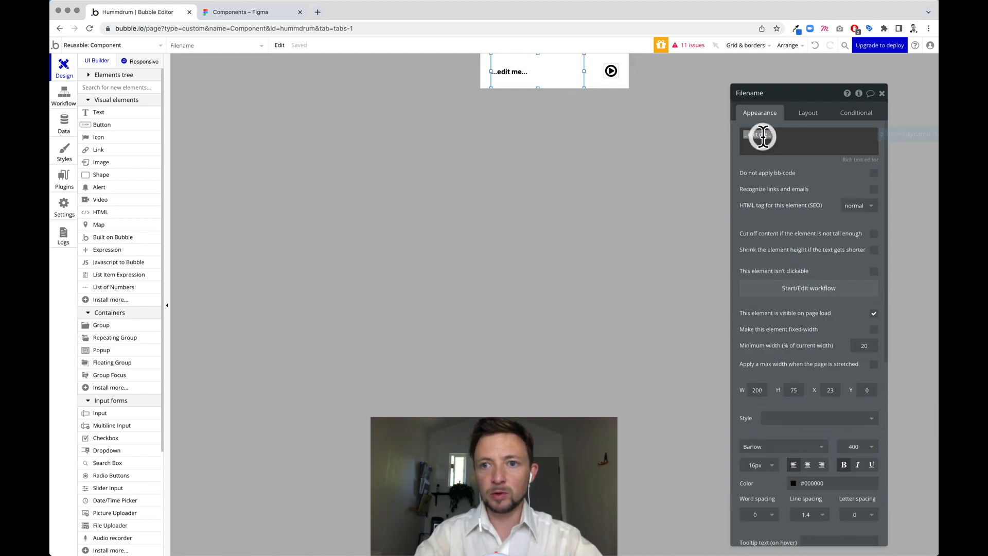
{"action": "left_click", "coordinate": [883, 134]}
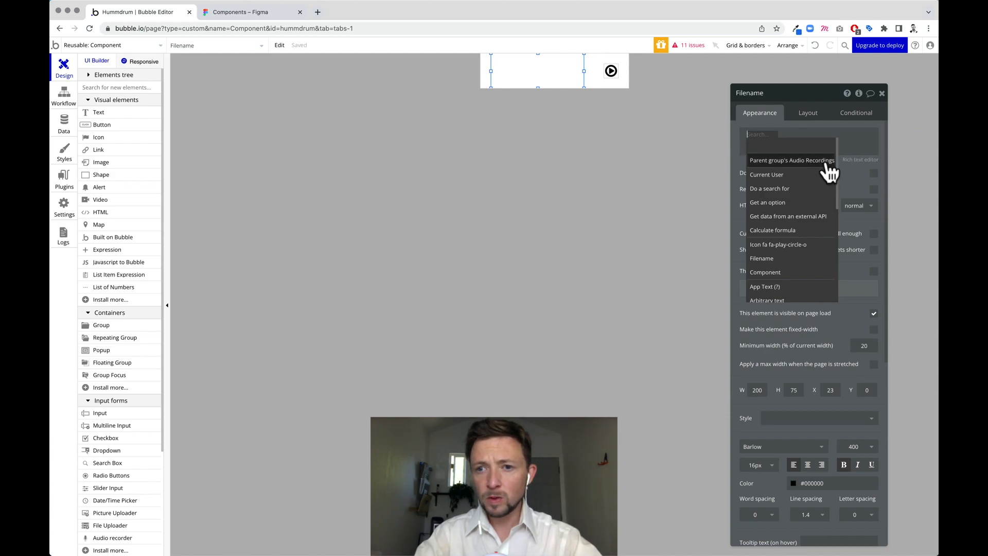
{"action": "left_click", "coordinate": [784, 161]}
{"action": "left_click", "coordinate": [851, 162]}
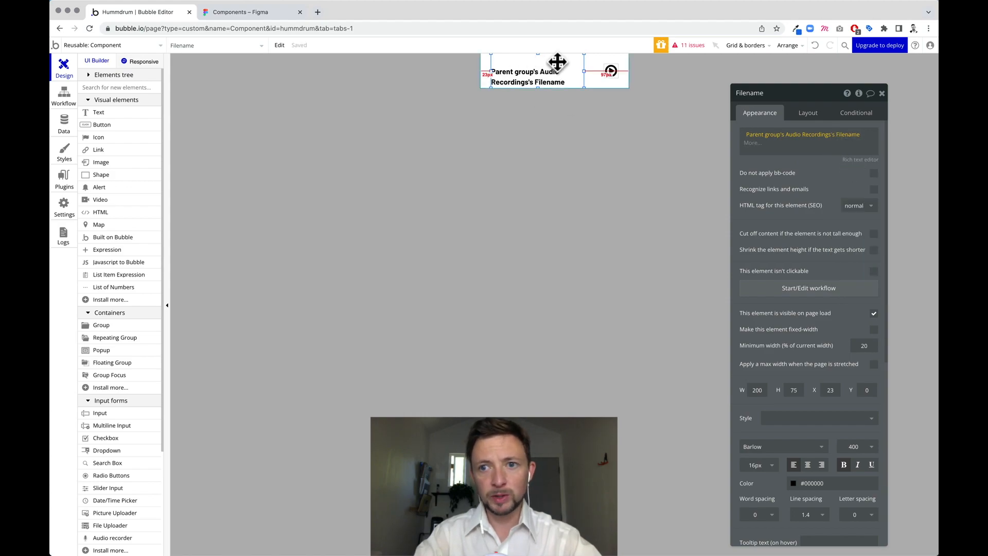
Create a workflow for when the play icon is clicked and add a Run javascript action to it.
{"action": "left_click", "coordinate": [611, 71]}
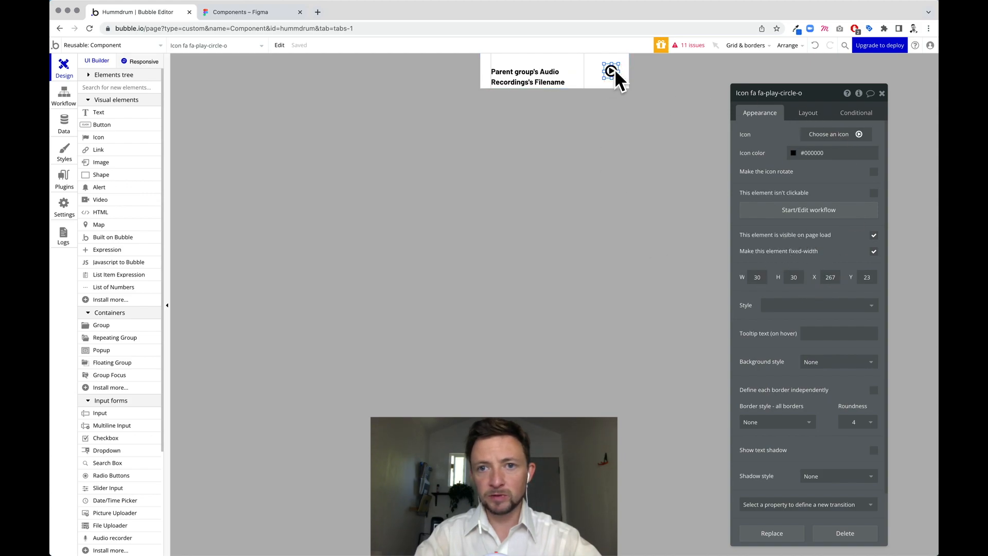
{"action": "left_click", "coordinate": [810, 209]}
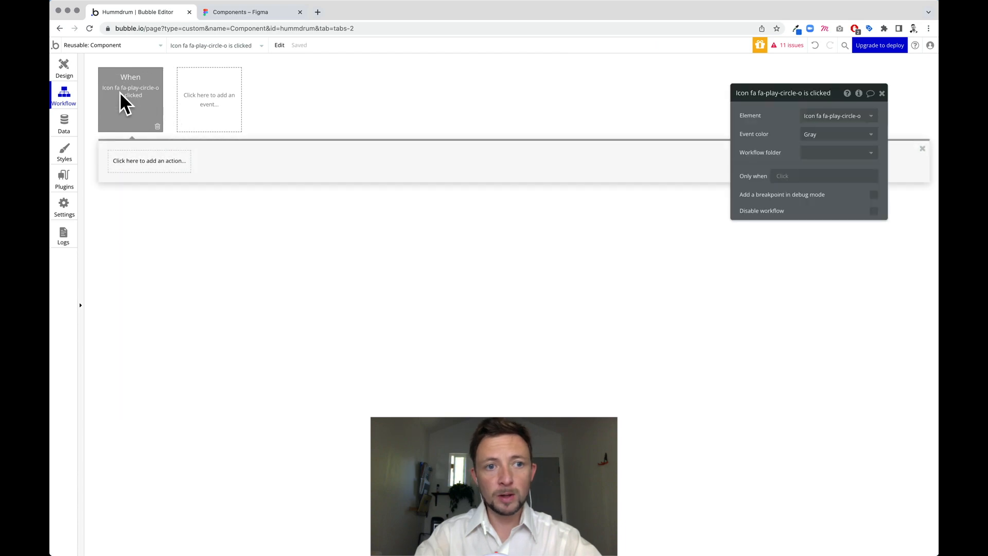
{"action": "left_click", "coordinate": [138, 164]}
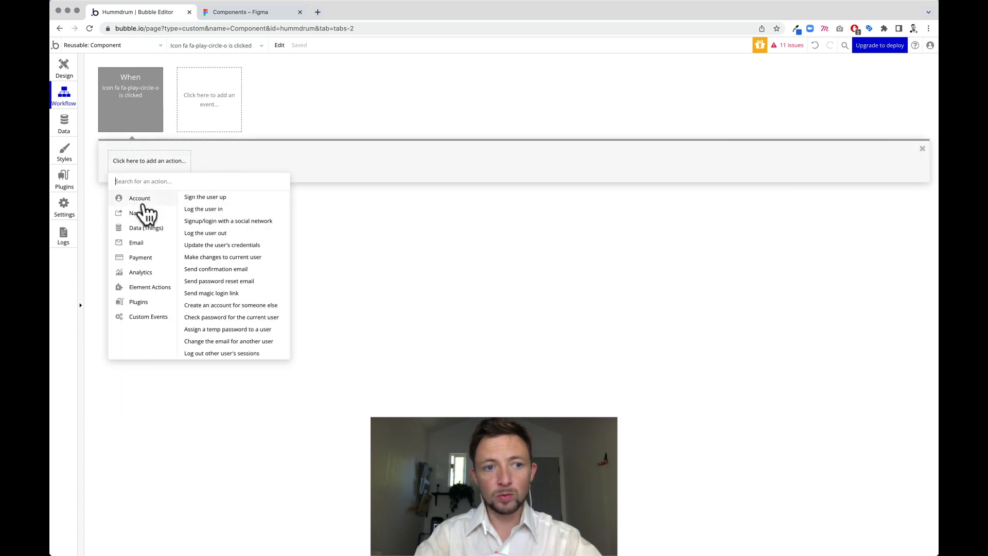
{"action": "mouse_move", "coordinate": [138, 304]}
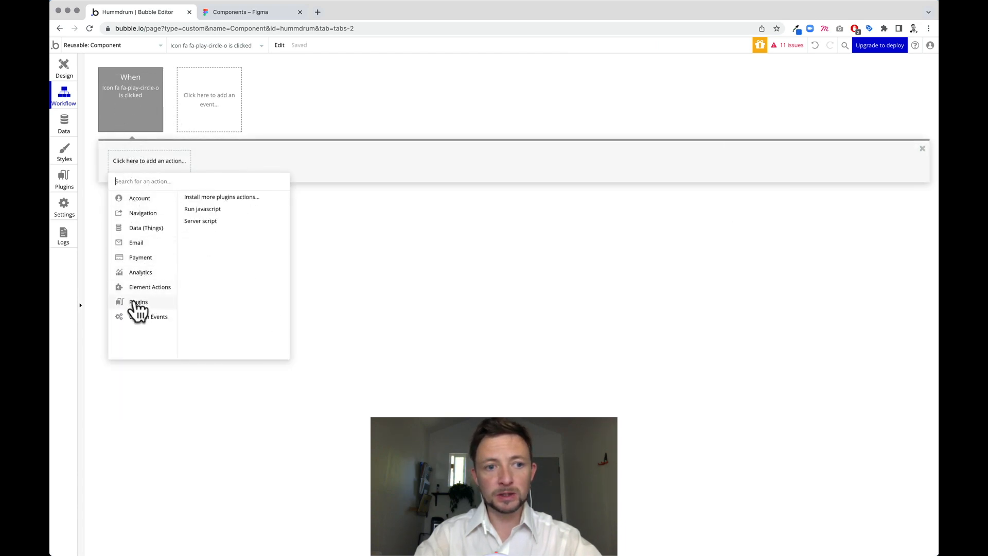
{"action": "left_click", "coordinate": [204, 210]}
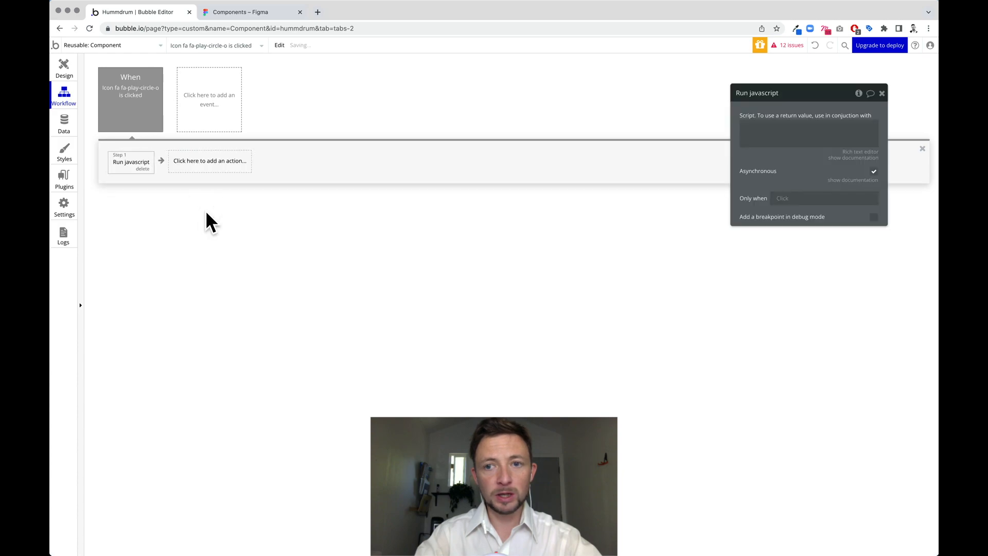
Enter audio.play(); as the script of the Run javascript action.
{"action": "left_click", "coordinate": [793, 146]}
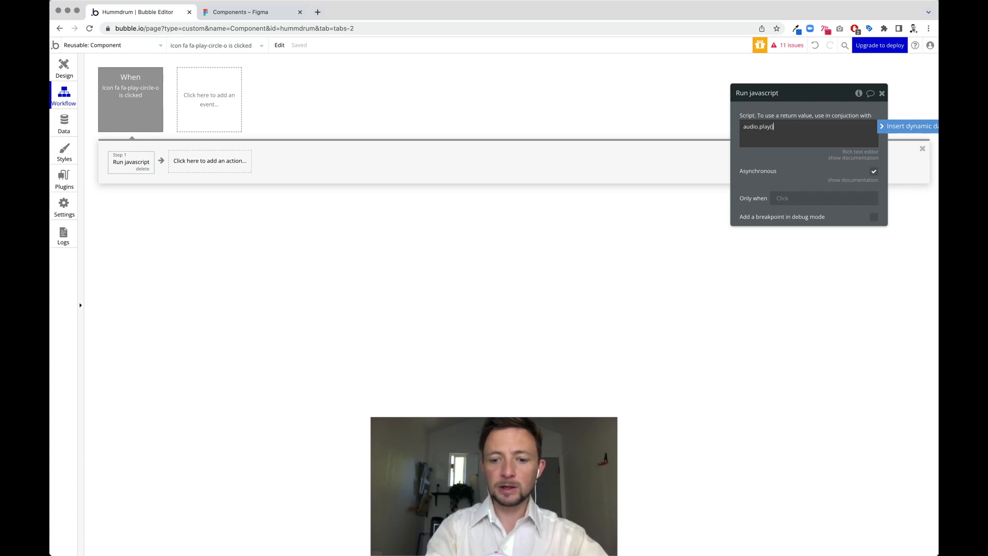
{"action": "left_click", "coordinate": [816, 187]}
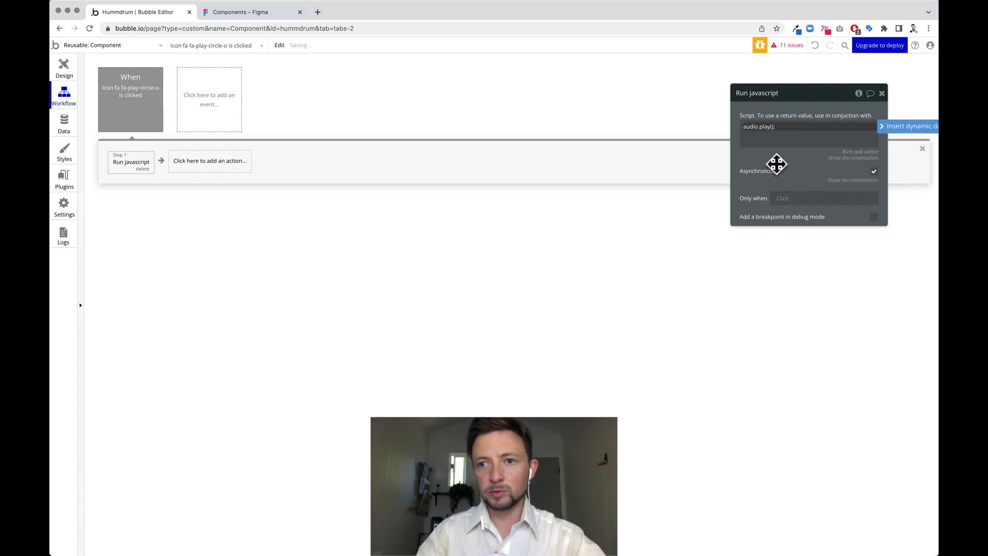
{"action": "left_click", "coordinate": [882, 93]}
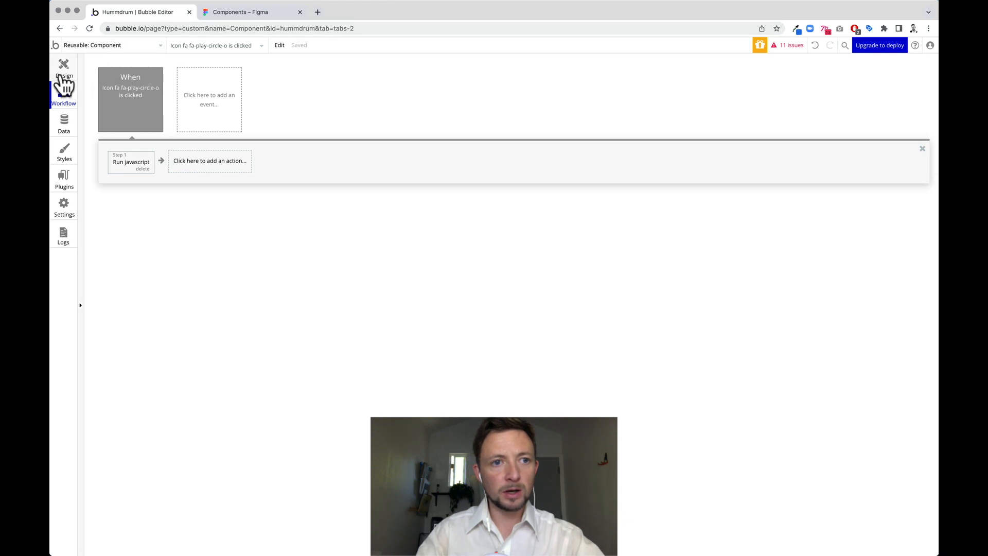
Reopen the Run javascript action and add a line starting with var myAudio(' above audio.play();.
{"action": "left_click", "coordinate": [121, 165]}
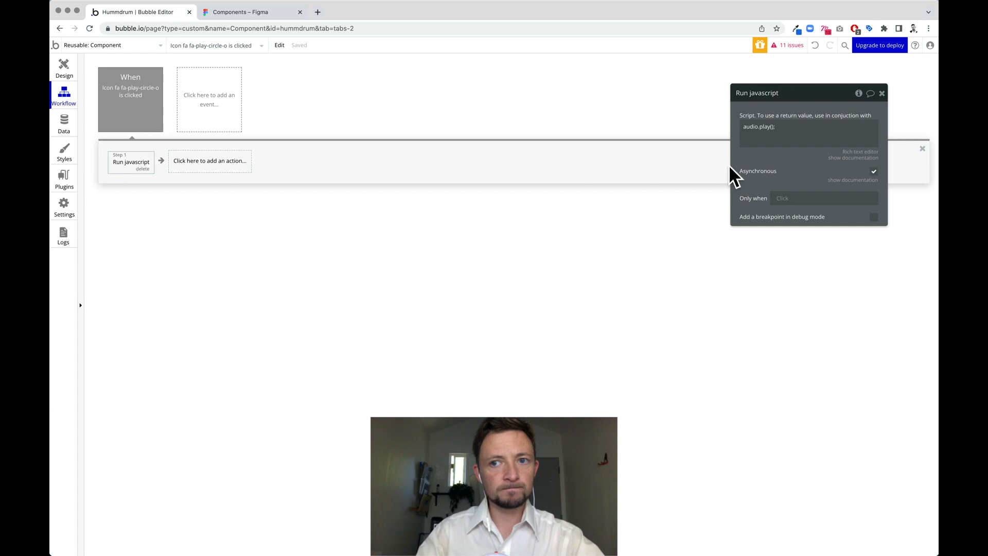
{"action": "left_click", "coordinate": [788, 131]}
{"action": "key", "text": "Left"}
{"action": "key", "text": "Return"}
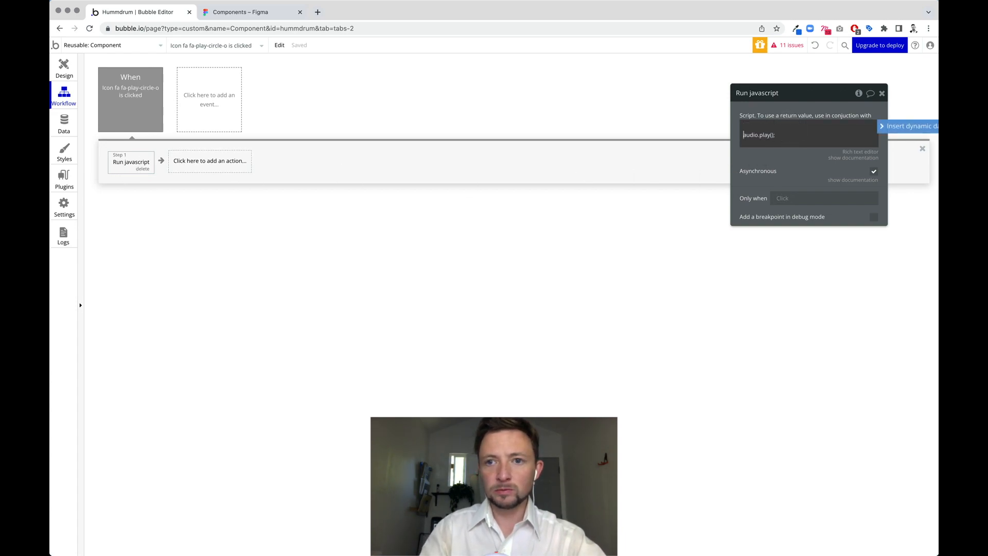
{"action": "key", "text": "Up"}
{"action": "type", "text": "v"}
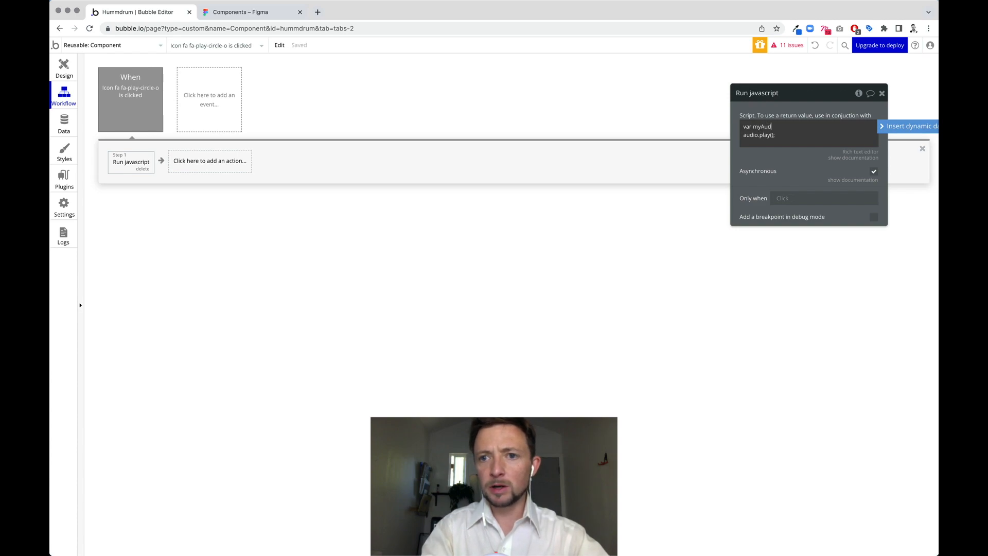
{"action": "type", "text": "ar myAudio('"}
Insert the dynamic value Parent group's Audio Recordings's File's URL after the opening quote in the myAudio declaration.
{"action": "left_click", "coordinate": [883, 128]}
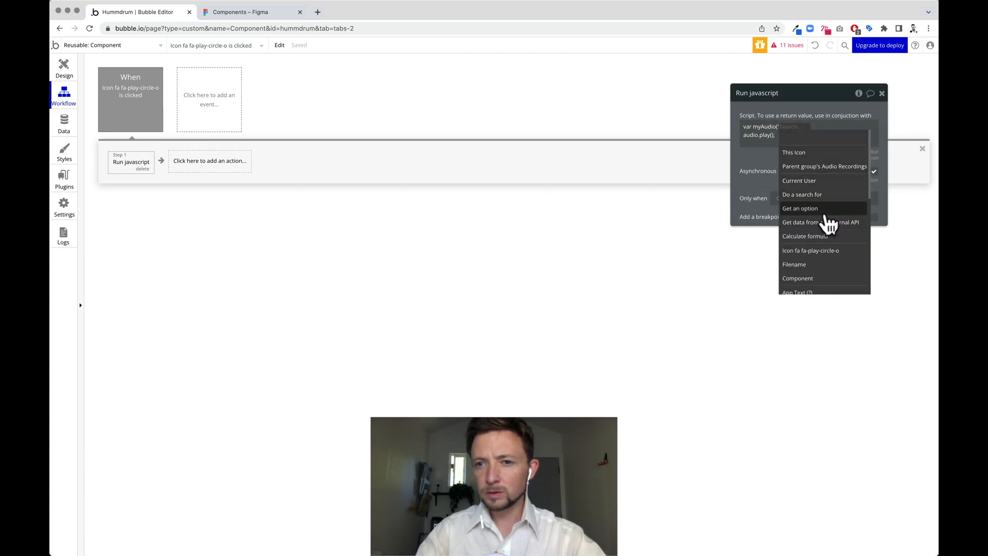
{"action": "scroll", "coordinate": [824, 221], "scroll_direction": "down", "scroll_amount": 2}
{"action": "scroll", "coordinate": [815, 251], "scroll_direction": "down", "scroll_amount": 3}
{"action": "scroll", "coordinate": [815, 268], "scroll_direction": "down", "scroll_amount": 3}
{"action": "scroll", "coordinate": [817, 273], "scroll_direction": "up", "scroll_amount": 6}
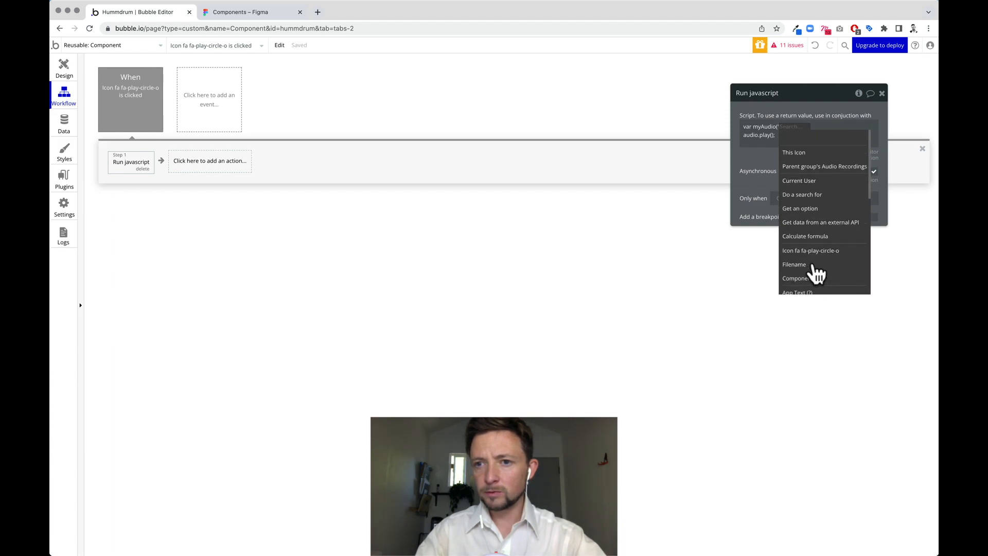
{"action": "left_click", "coordinate": [830, 168]}
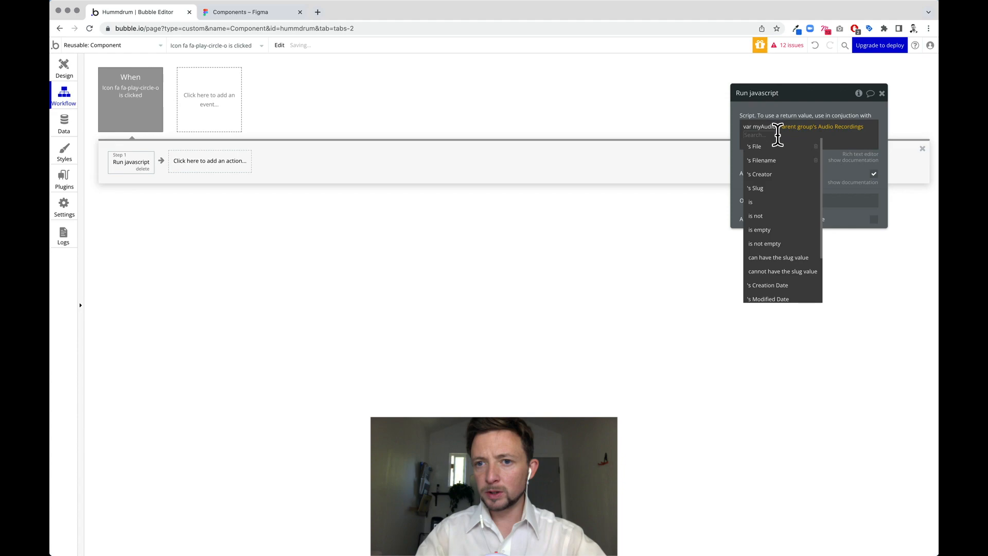
{"action": "scroll", "coordinate": [770, 206], "scroll_direction": "down", "scroll_amount": 3}
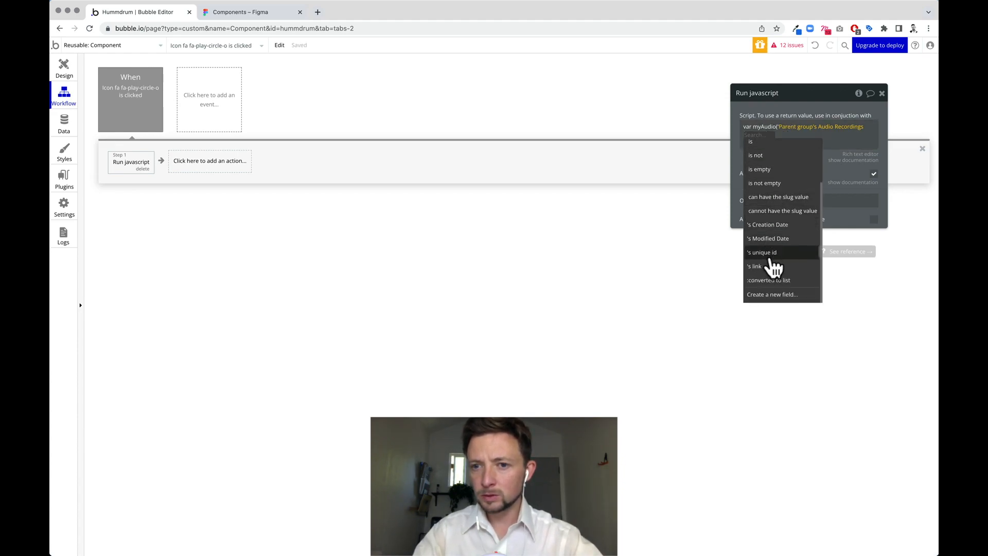
{"action": "scroll", "coordinate": [789, 223], "scroll_direction": "up", "scroll_amount": 2}
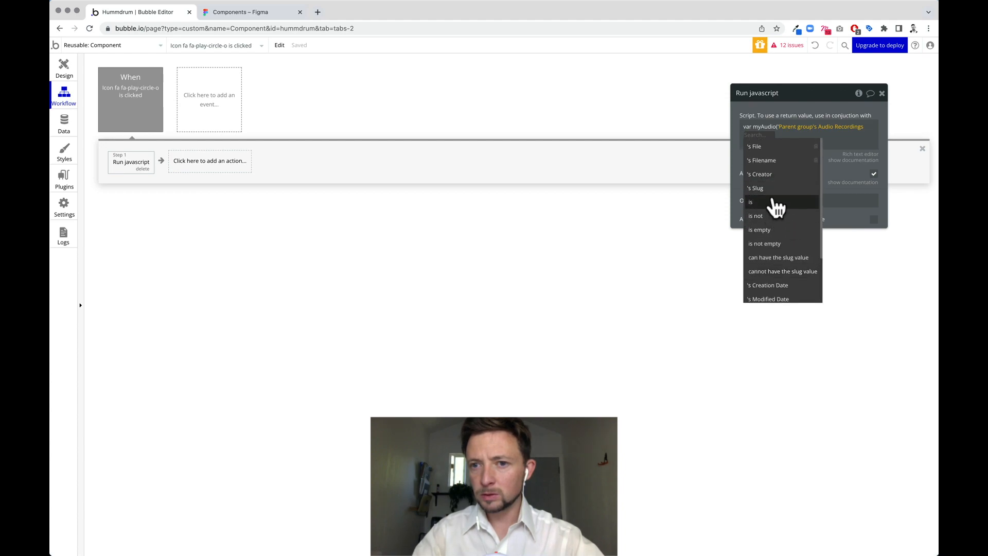
{"action": "left_click", "coordinate": [783, 150]}
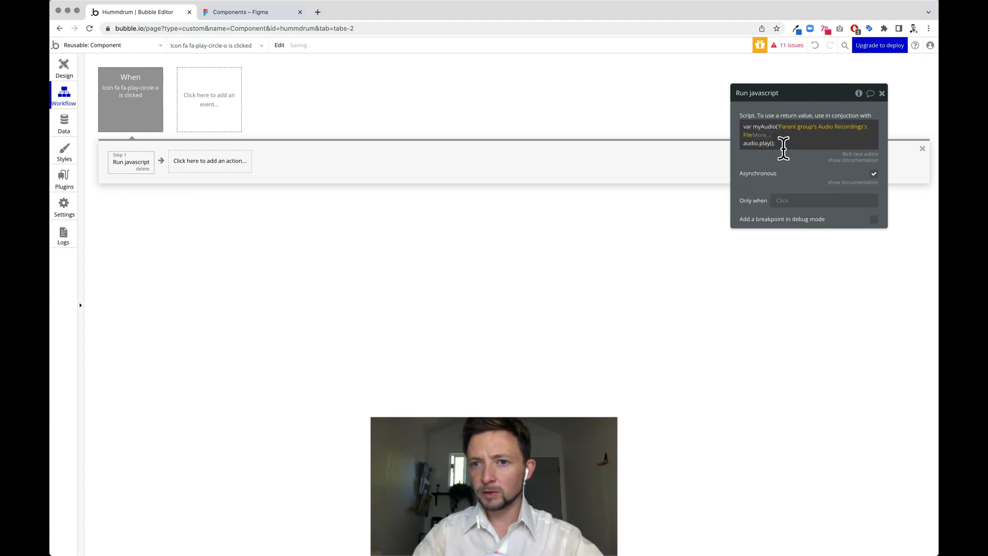
{"action": "left_click", "coordinate": [760, 134]}
{"action": "left_click", "coordinate": [779, 205]}
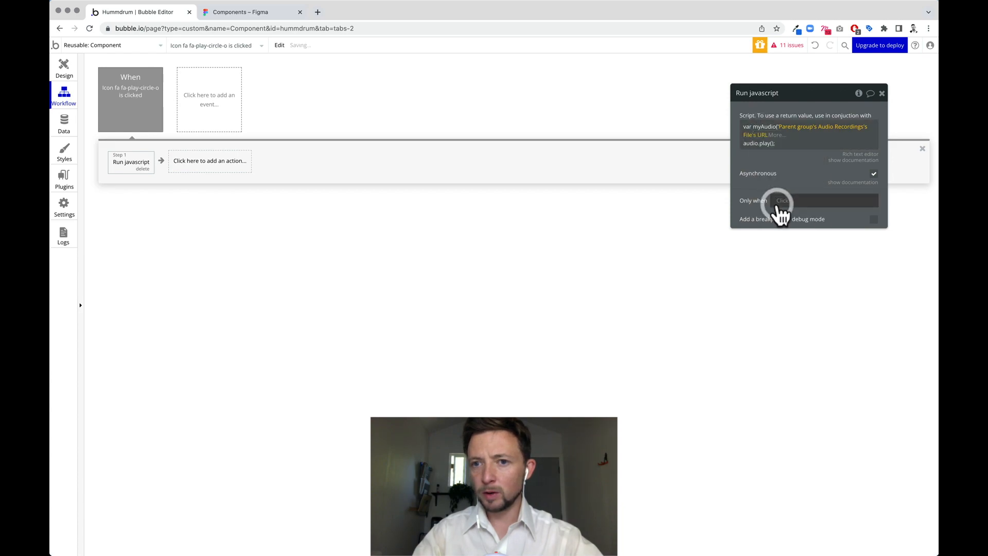
Remove the audio.play(); line, close the declaration with '); and add myAudio.play(); on a new line.
{"action": "left_click", "coordinate": [792, 135]}
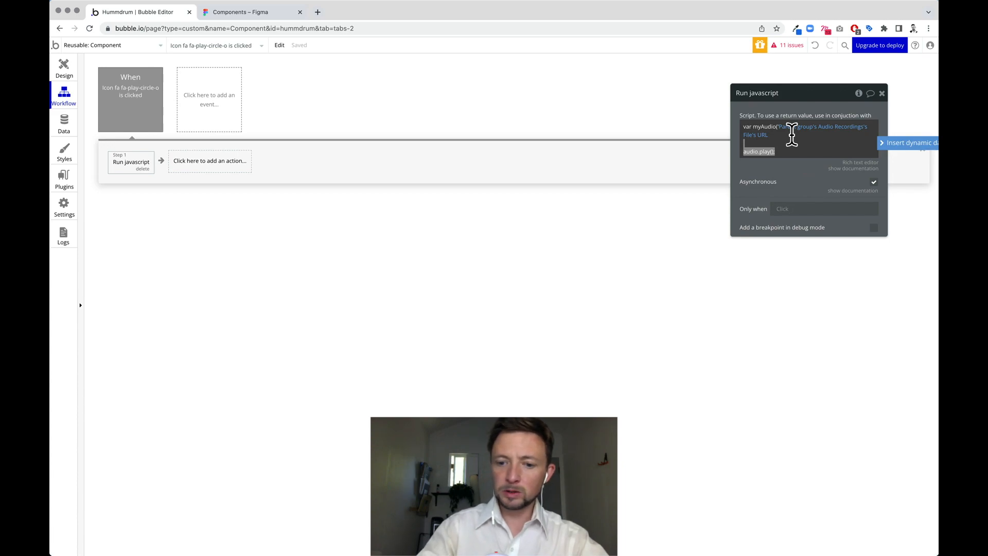
{"action": "key", "text": "BackSpace"}
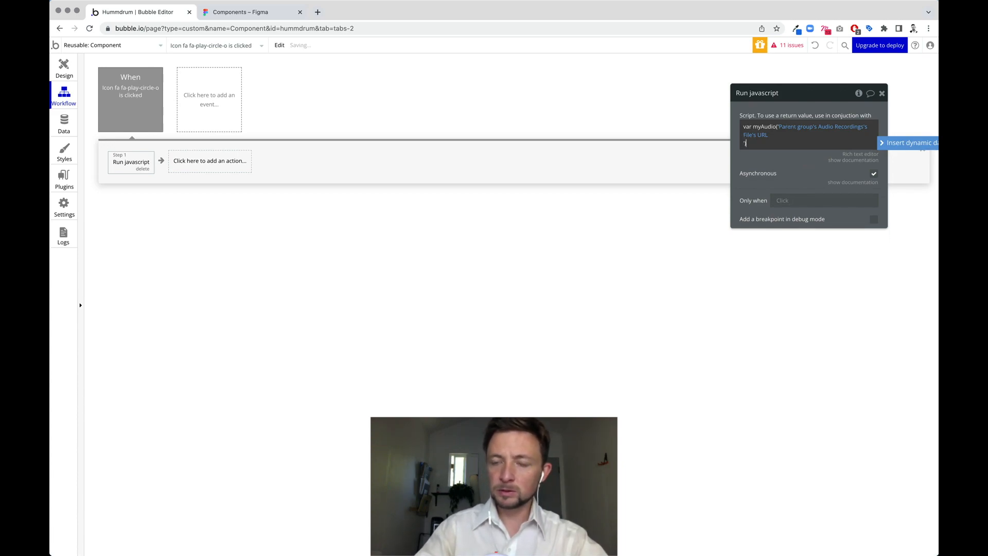
{"action": "left_click", "coordinate": [804, 167]}
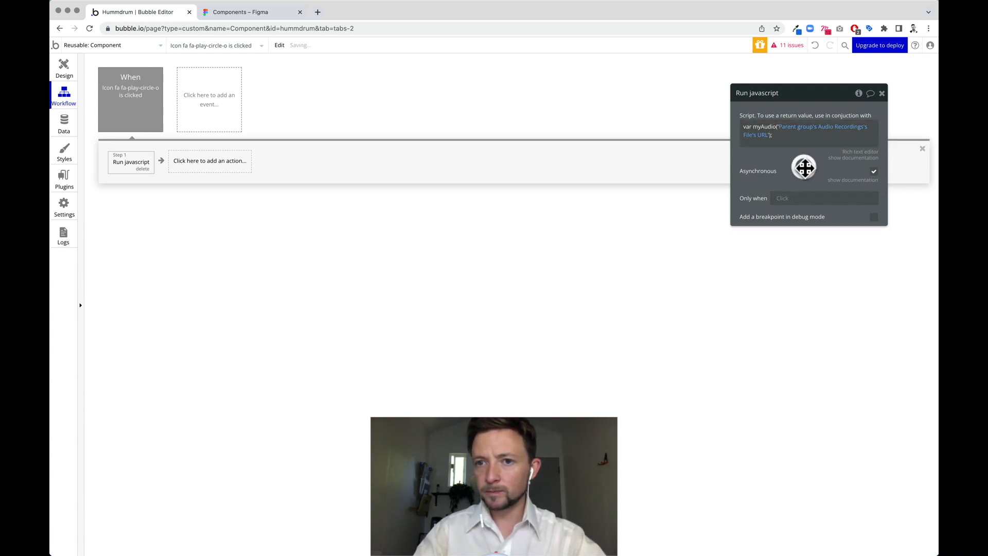
{"action": "left_click", "coordinate": [788, 138]}
{"action": "key", "text": "Return"}
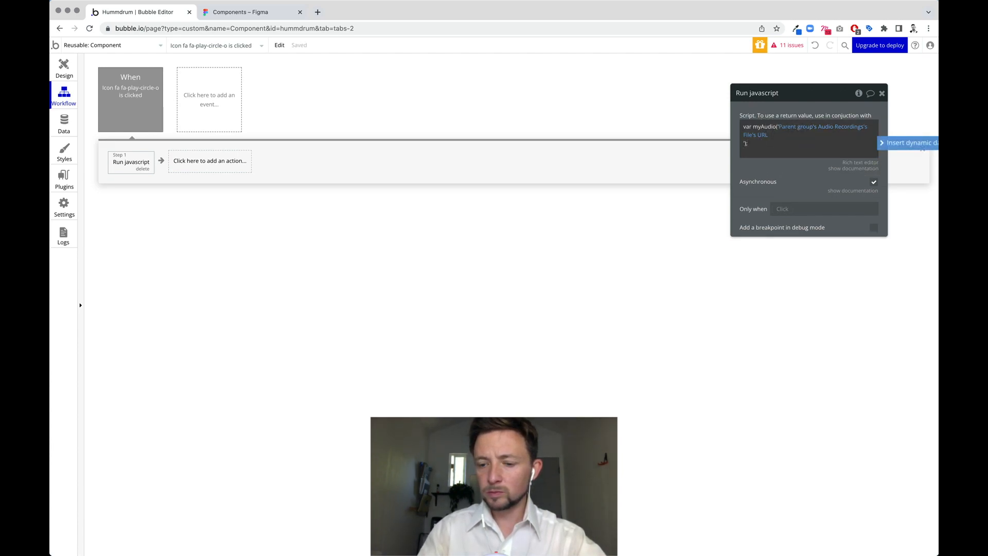
{"action": "key", "text": "BackSpace"}
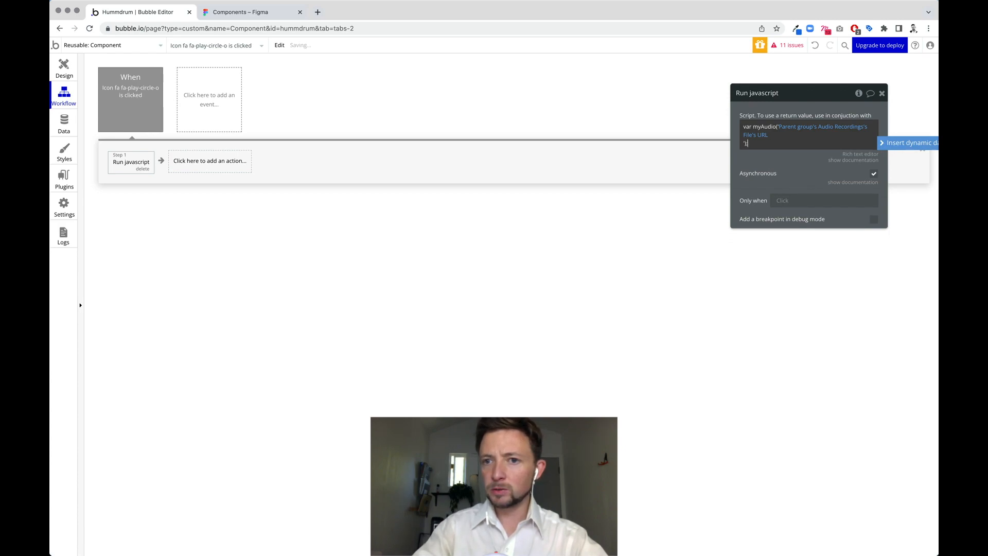
{"action": "key", "text": "Return"}
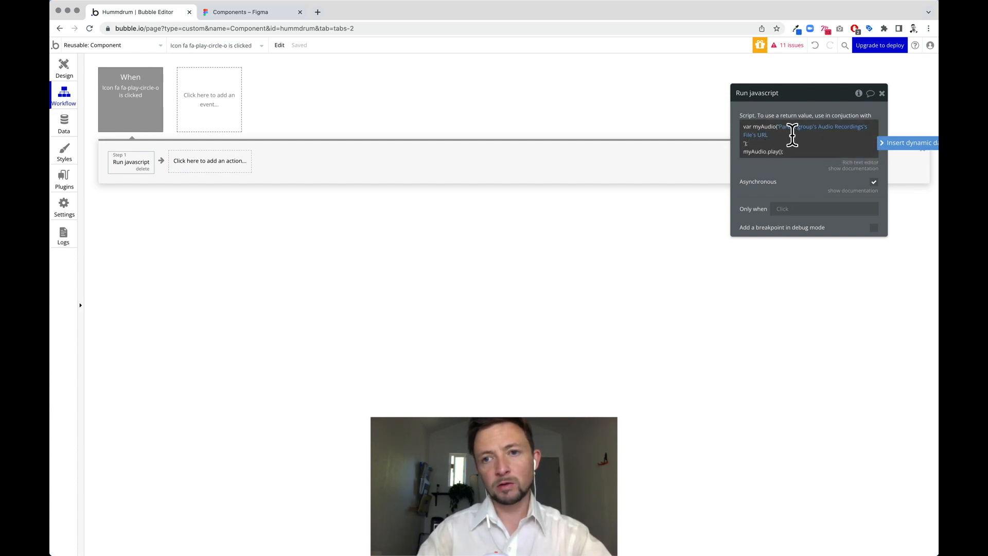
{"action": "left_click", "coordinate": [770, 166]}
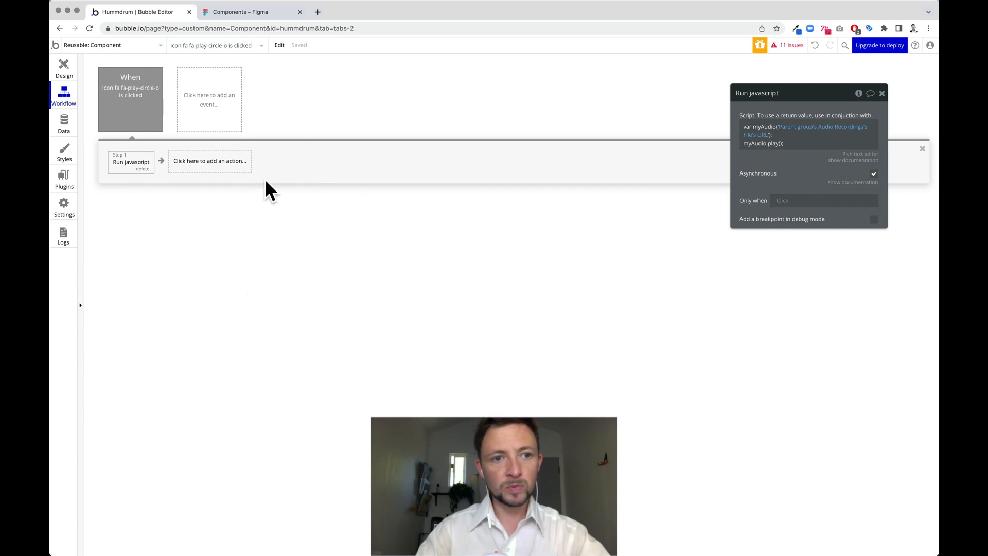
Open the Run javascript action in the play icon's click workflow of the audio_card reusable element.
{"action": "left_click", "coordinate": [62, 70]}
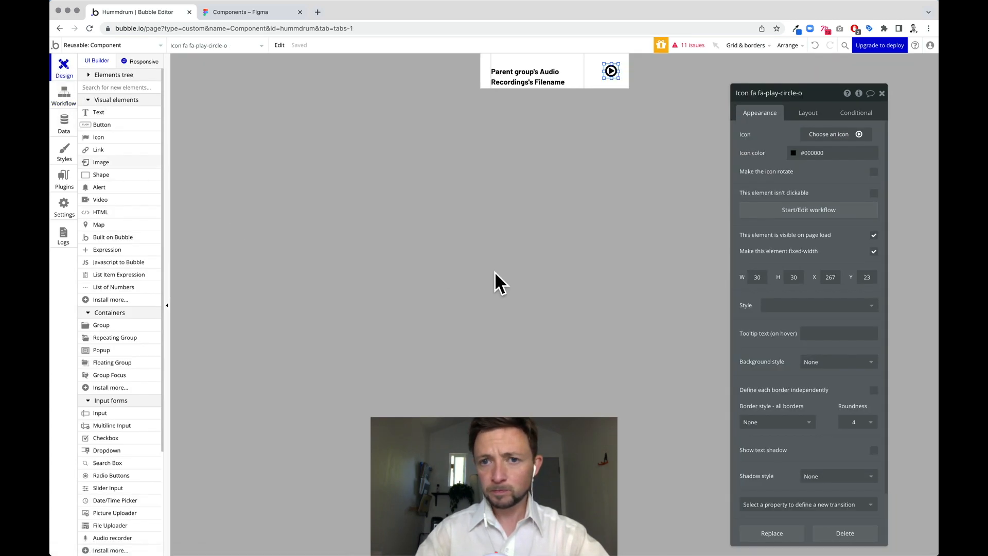
{"action": "left_click", "coordinate": [117, 46]}
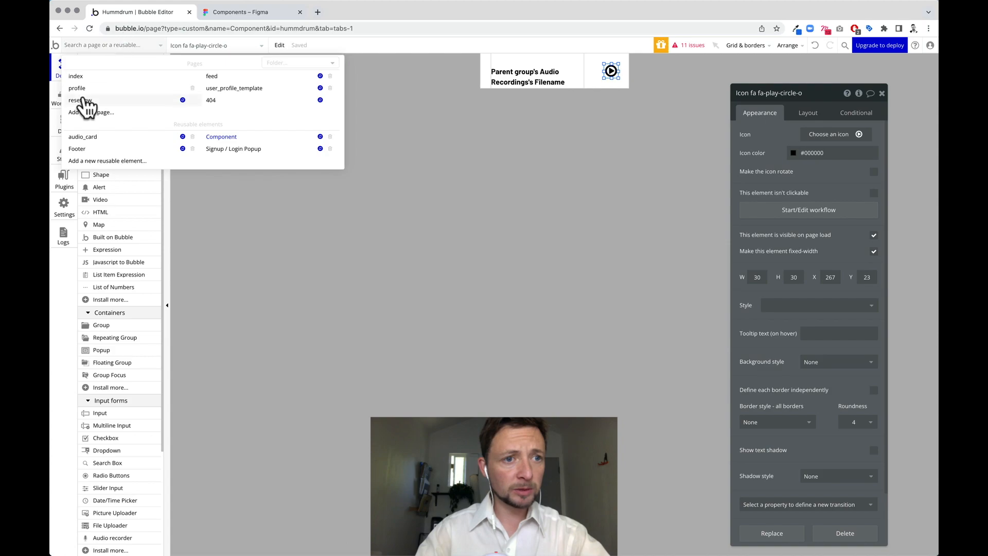
{"action": "left_click", "coordinate": [82, 137]}
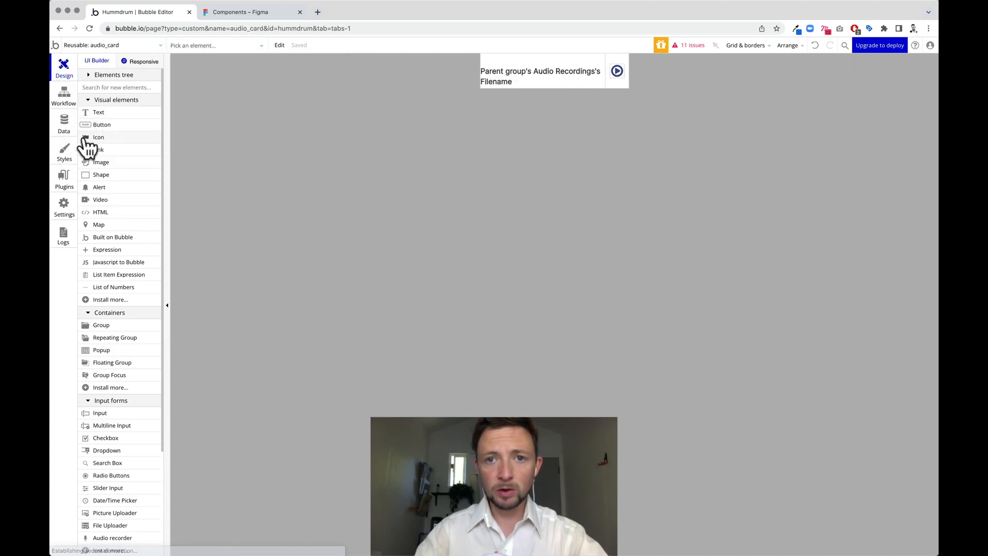
{"action": "double_click", "coordinate": [618, 71]}
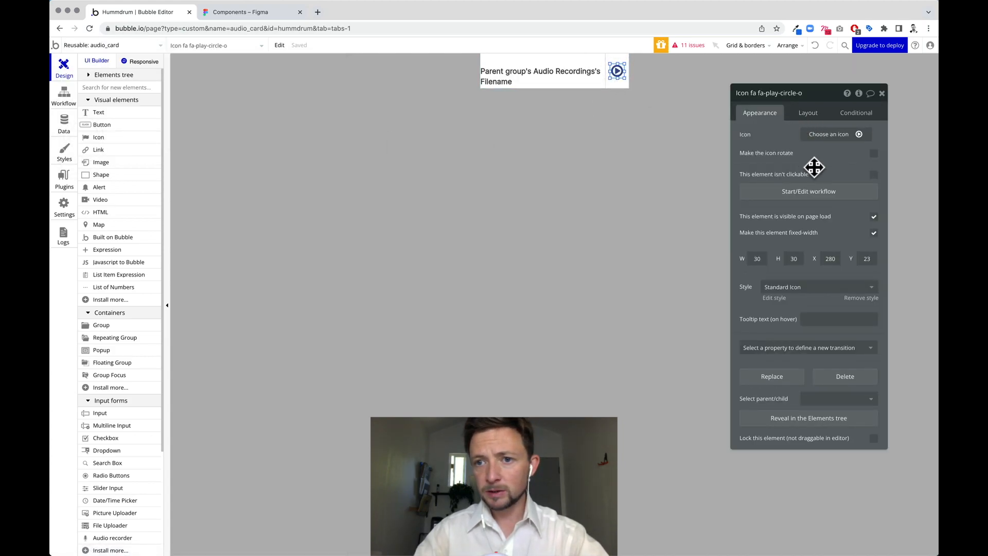
{"action": "left_click", "coordinate": [810, 192]}
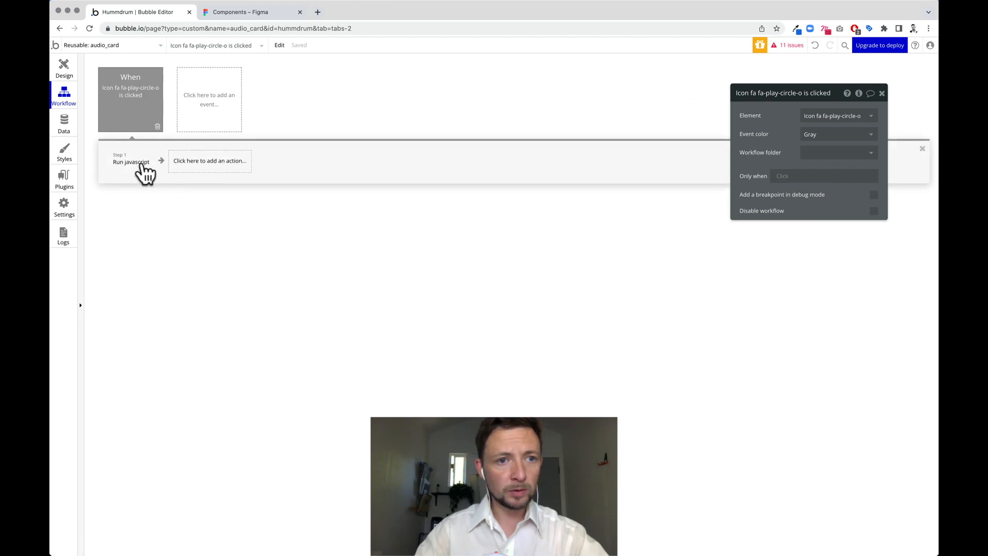
{"action": "left_click", "coordinate": [141, 163]}
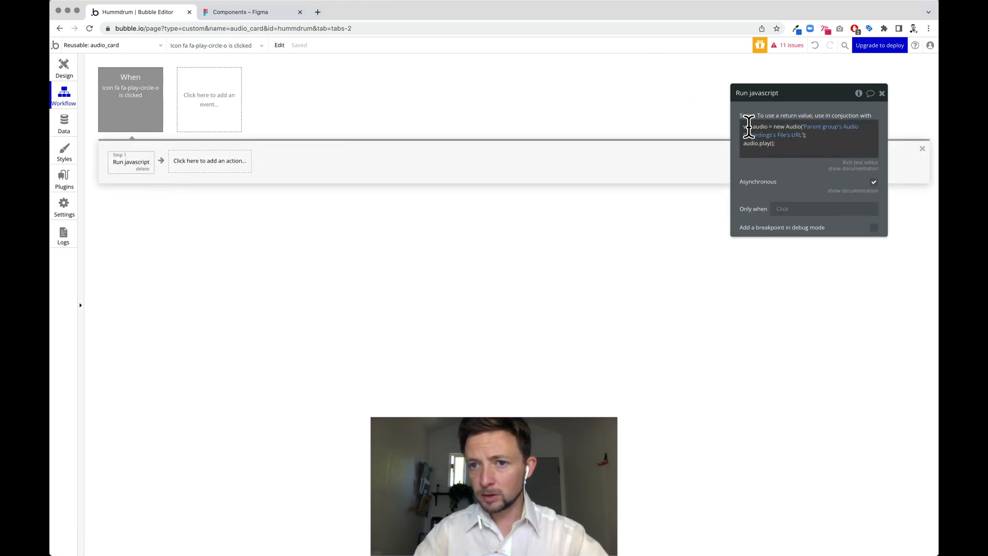
Copy the opening text var audio = new Audio(' from the audio_card's Run javascript script.
{"action": "left_click_drag", "start_coordinate": [746, 128], "coordinate": [786, 126]}
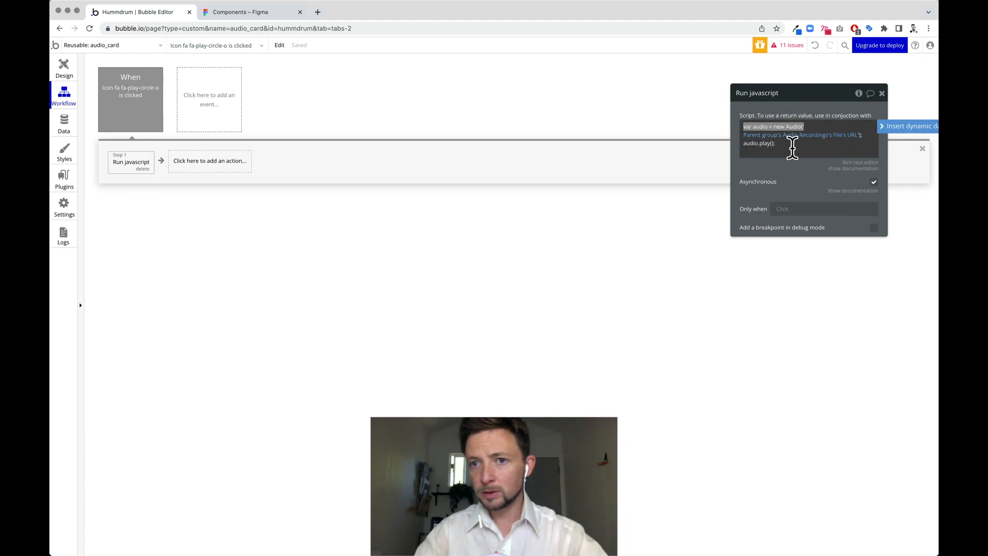
{"action": "key", "text": "super+a"}
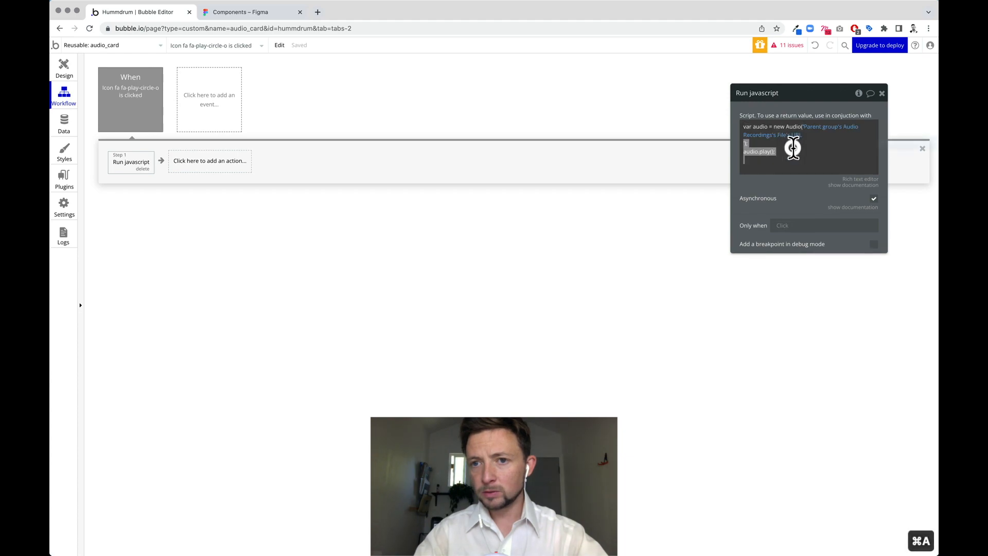
{"action": "key", "text": "super+c"}
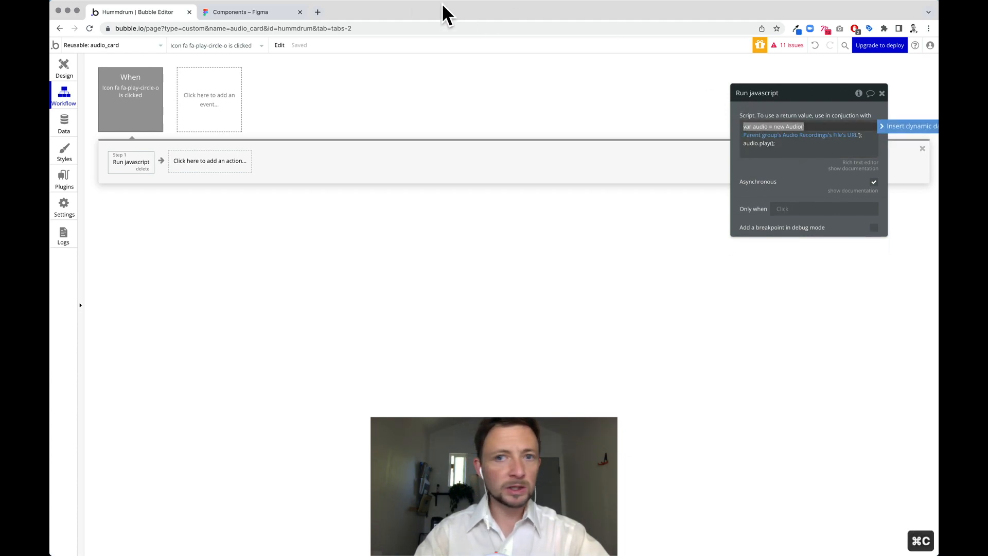
In the Component reusable element's Run javascript action, replace var myAudio(' with the copied var audio = new Audio('.
{"action": "left_click", "coordinate": [136, 44]}
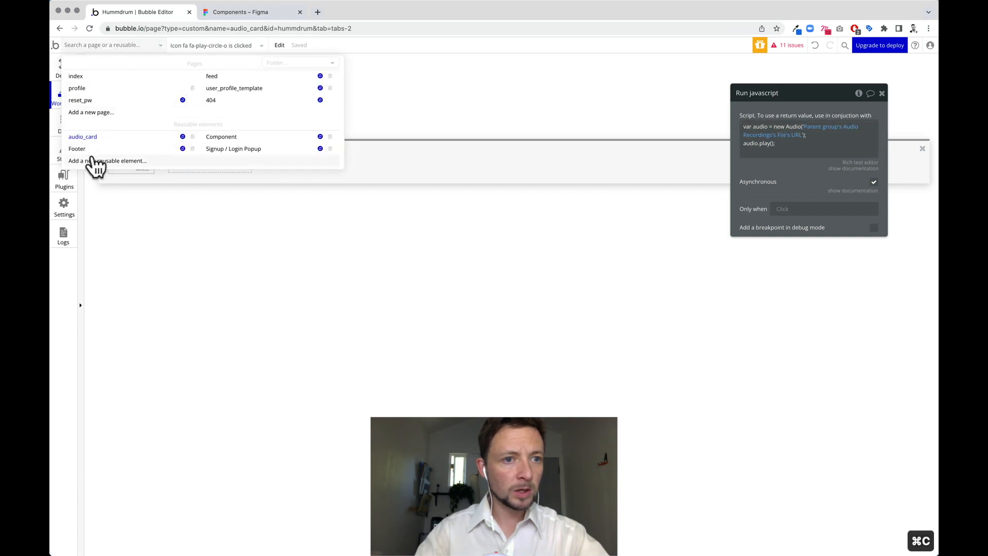
{"action": "left_click", "coordinate": [242, 138]}
{"action": "left_click", "coordinate": [147, 92]}
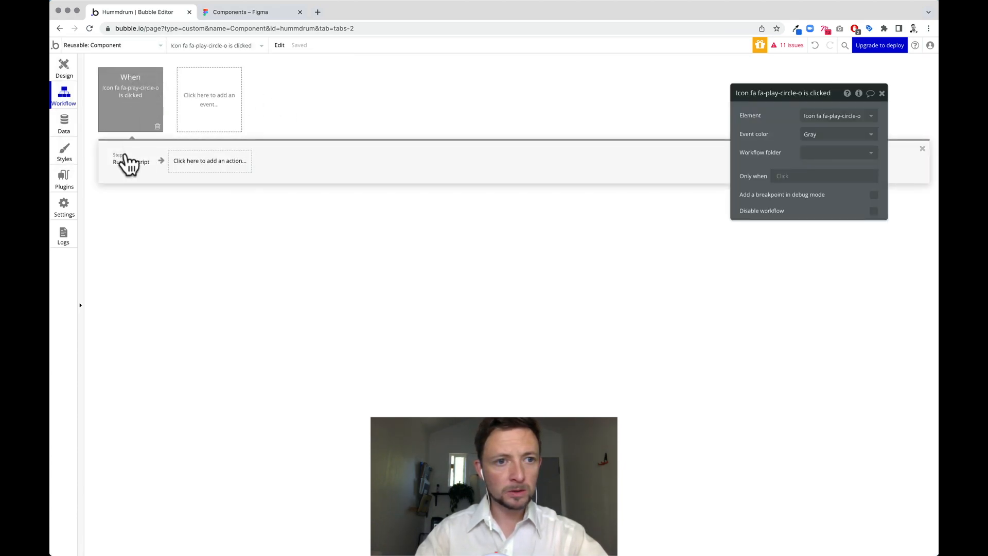
{"action": "left_click", "coordinate": [128, 161]}
{"action": "triple_click", "coordinate": [762, 126]}
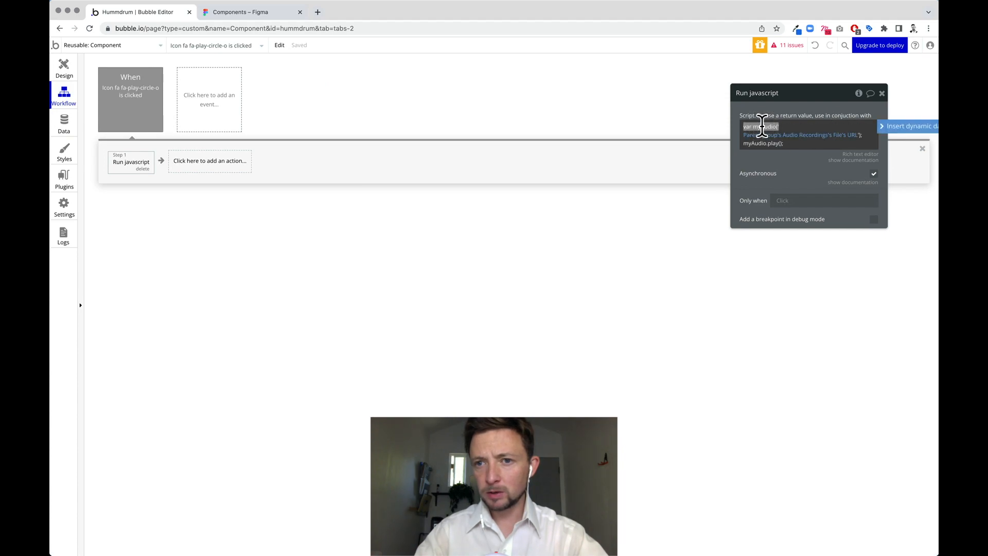
{"action": "key", "text": "super+v"}
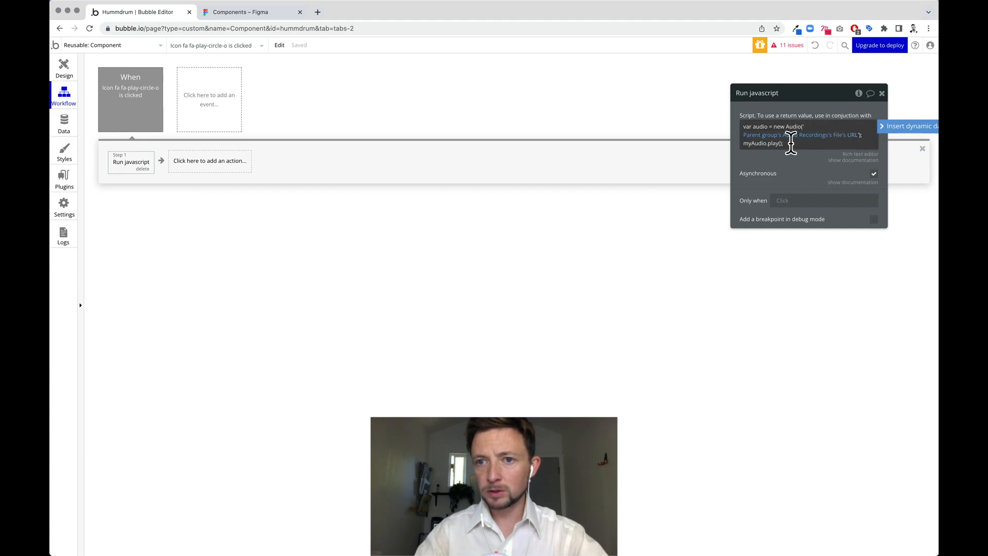
Change the script's last line to audio.play(); and close the Run javascript action.
{"action": "left_click_drag", "start_coordinate": [804, 148], "coordinate": [739, 158]}
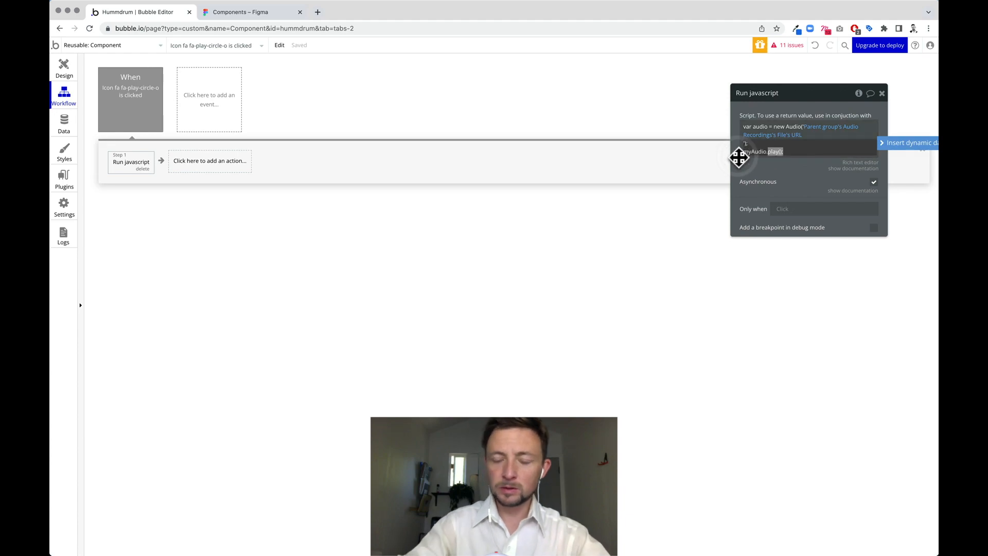
{"action": "left_click", "coordinate": [753, 154]}
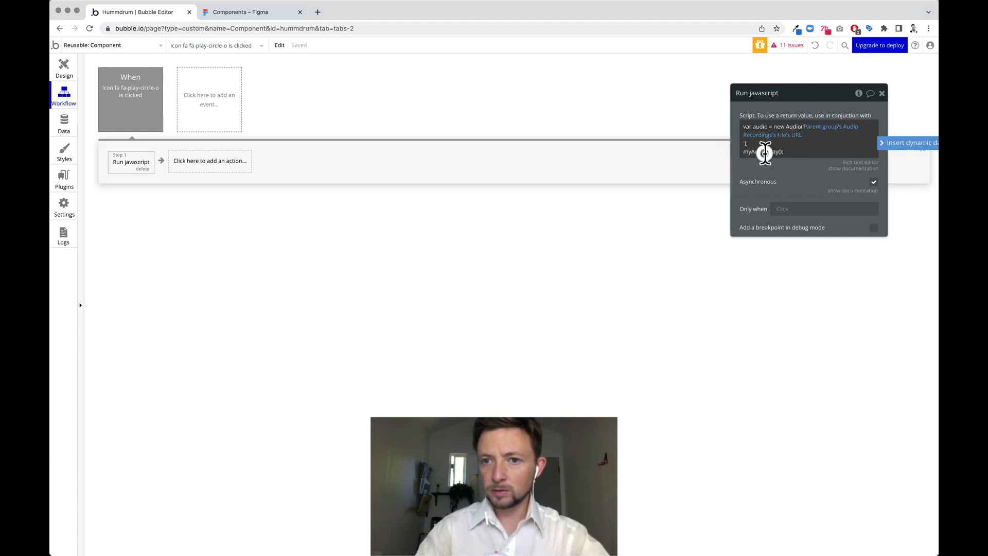
{"action": "left_click_drag", "start_coordinate": [747, 153], "coordinate": [746, 154]}
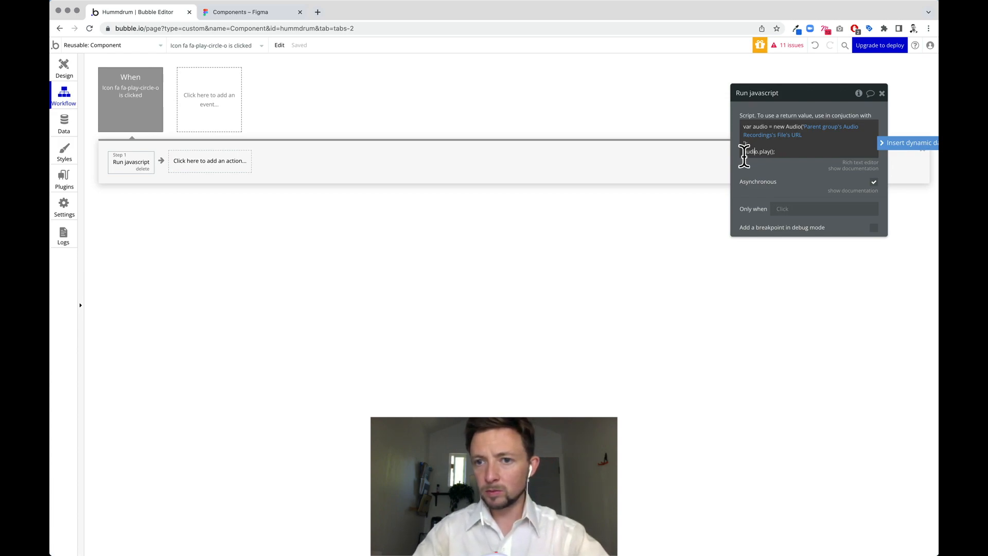
{"action": "left_click", "coordinate": [747, 164]}
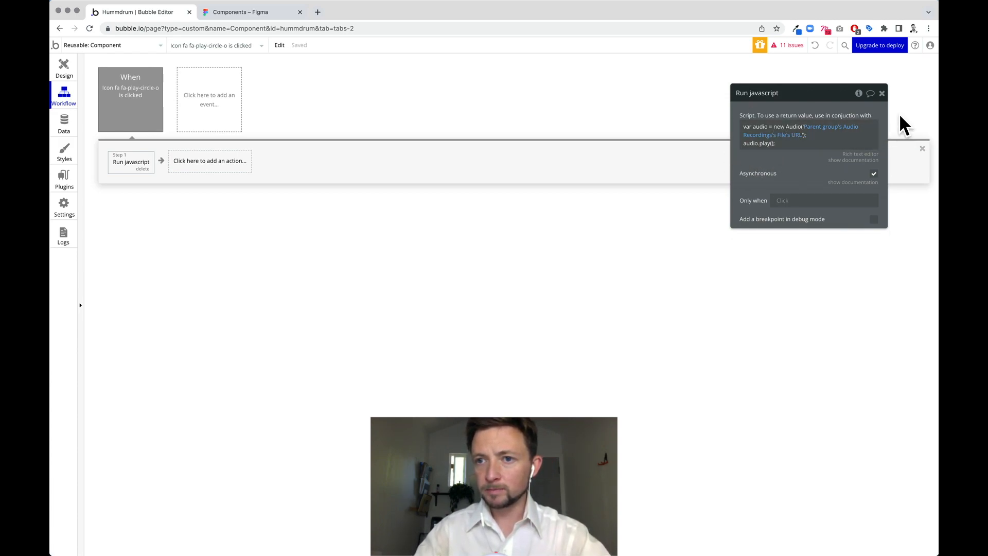
{"action": "left_click", "coordinate": [883, 93]}
Show the Component element's design and compare it with the play and pause variants in Figma.
{"action": "left_click", "coordinate": [64, 70]}
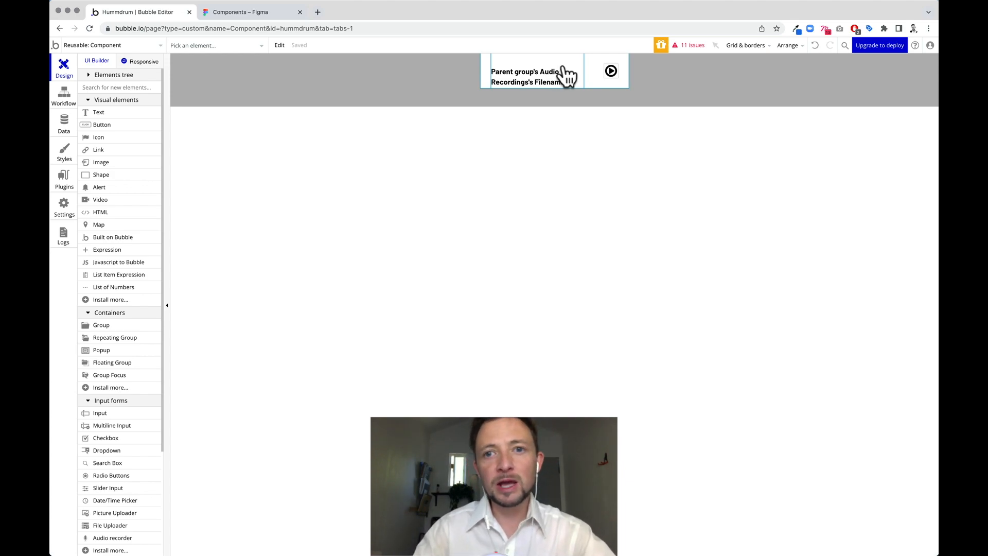
{"action": "left_click", "coordinate": [280, 13]}
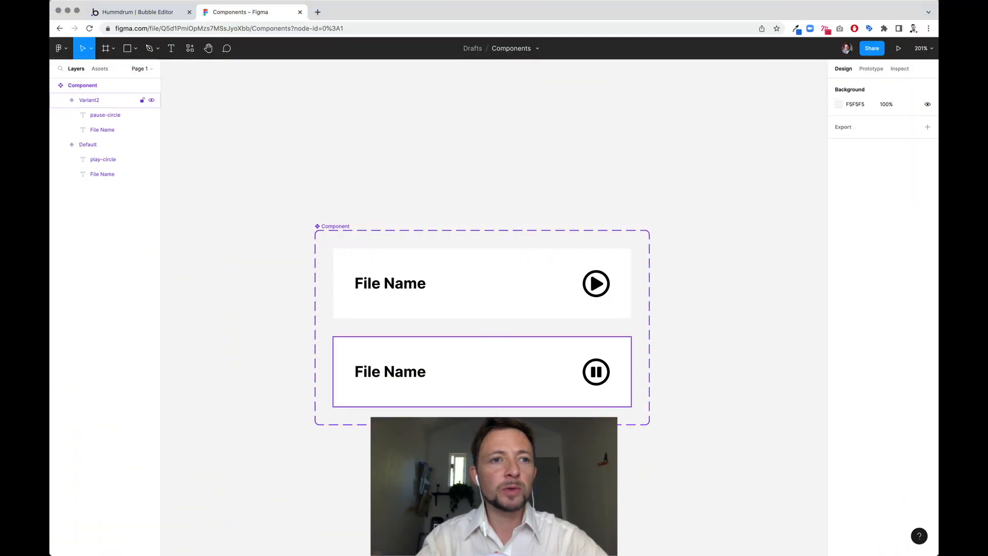
{"action": "left_click", "coordinate": [147, 13]}
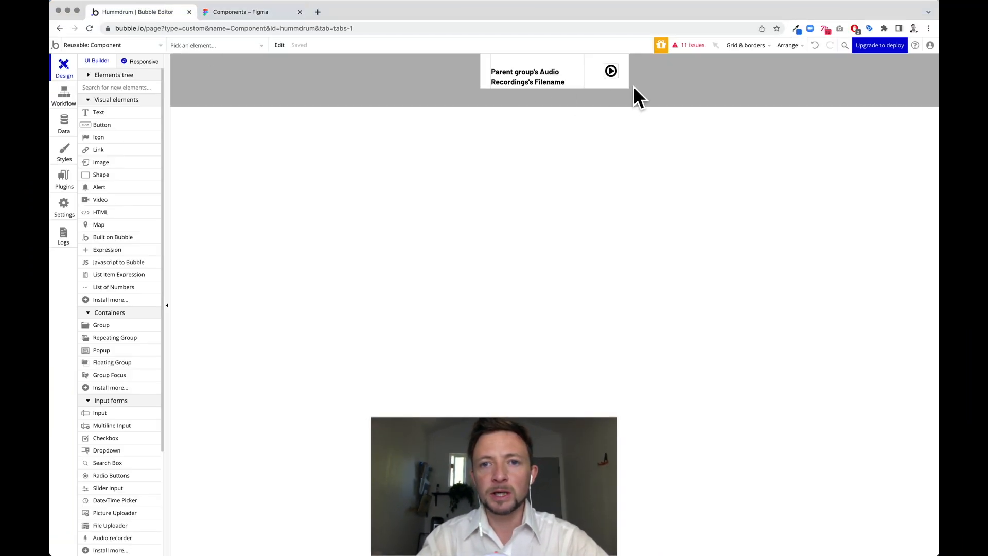
Add a condition to the Component's play icon that applies when This Icon is pressed.
{"action": "double_click", "coordinate": [616, 70]}
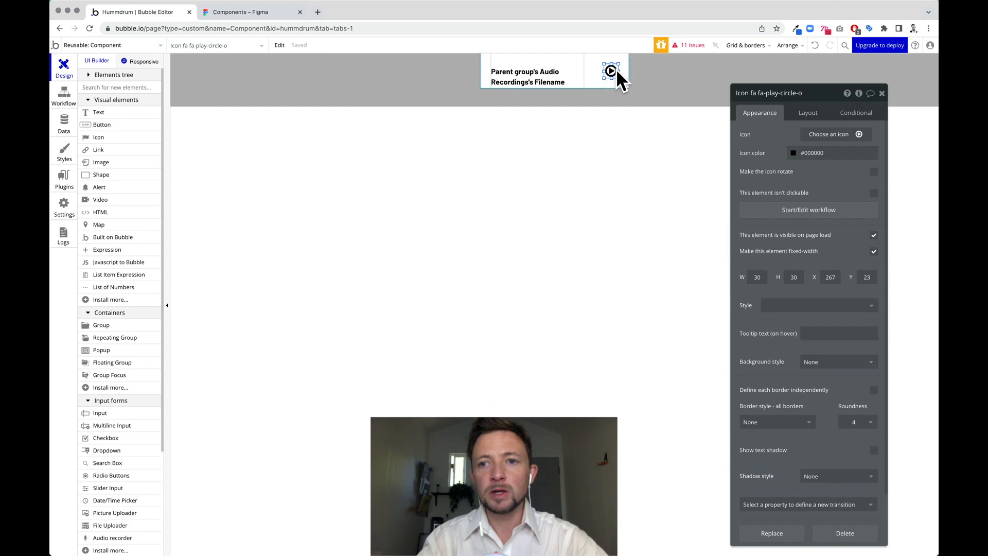
{"action": "left_click", "coordinate": [856, 114]}
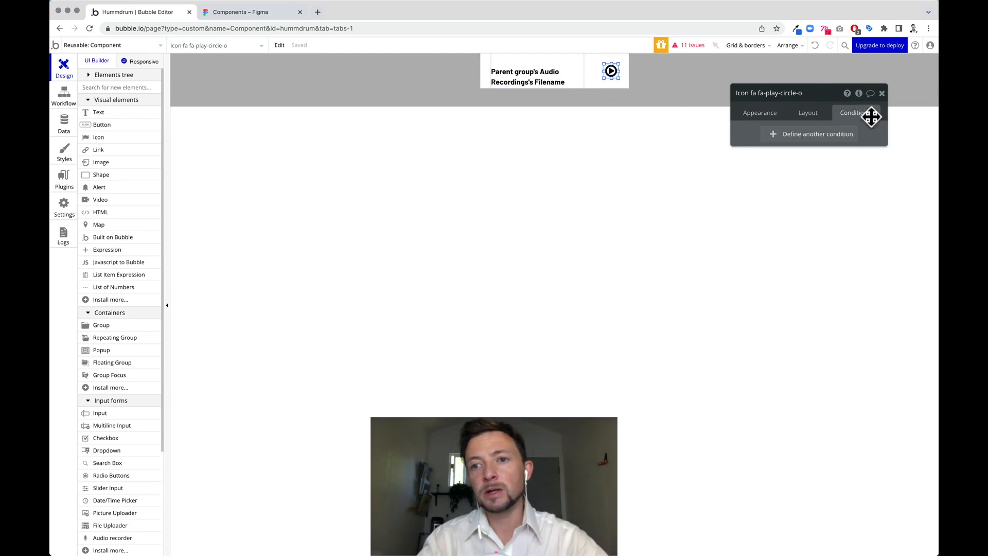
{"action": "left_click", "coordinate": [784, 150]}
{"action": "left_click", "coordinate": [773, 139]}
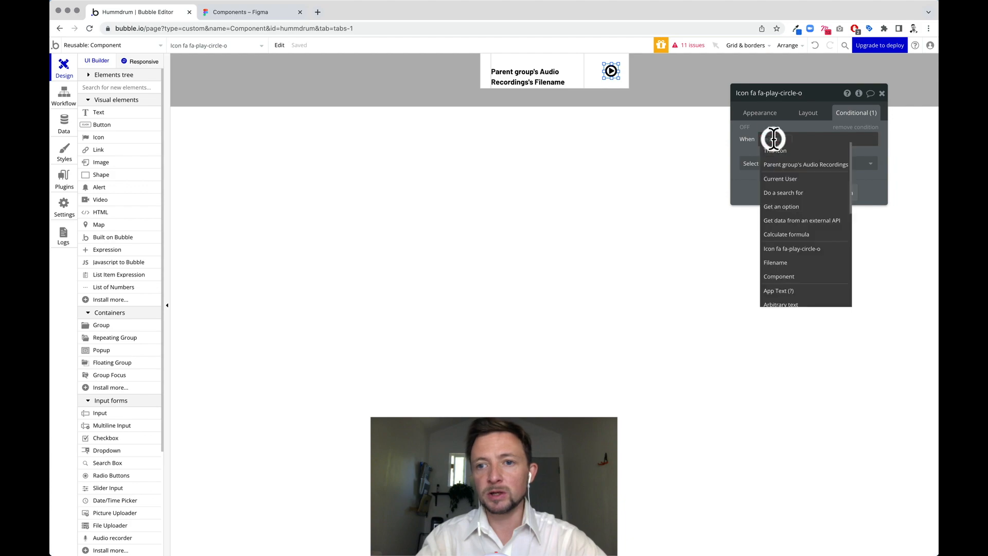
{"action": "left_click", "coordinate": [780, 150]}
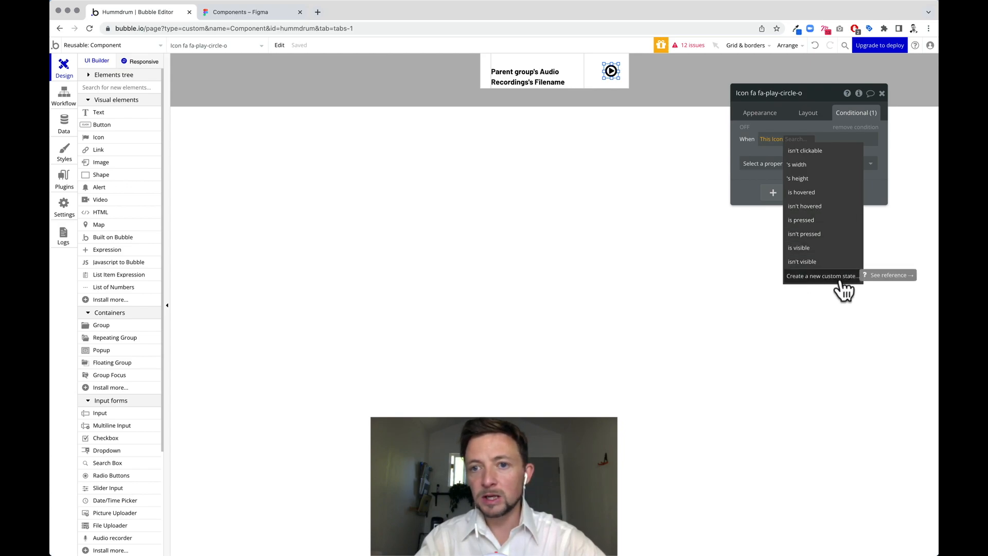
{"action": "left_click", "coordinate": [764, 150]}
{"action": "left_click", "coordinate": [806, 141]}
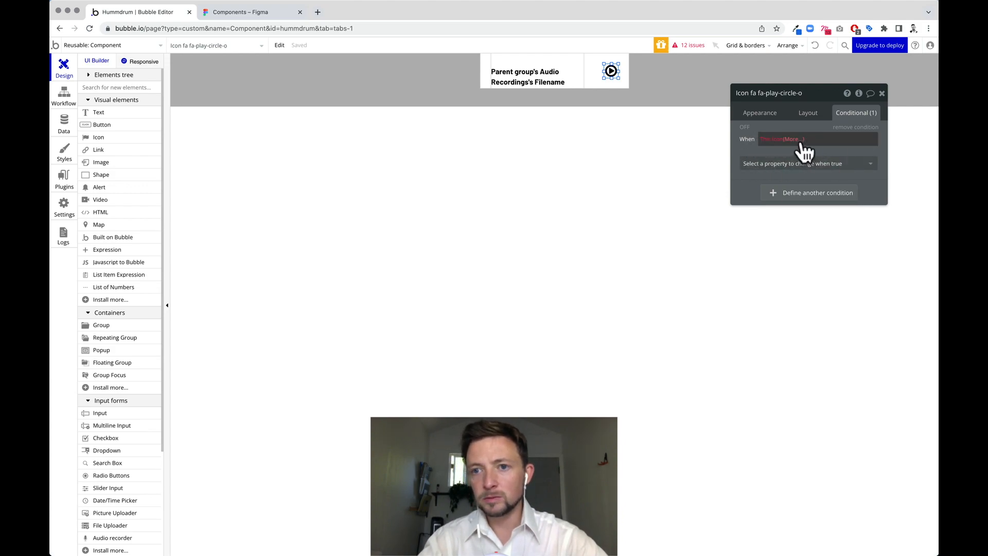
{"action": "left_click", "coordinate": [804, 150]}
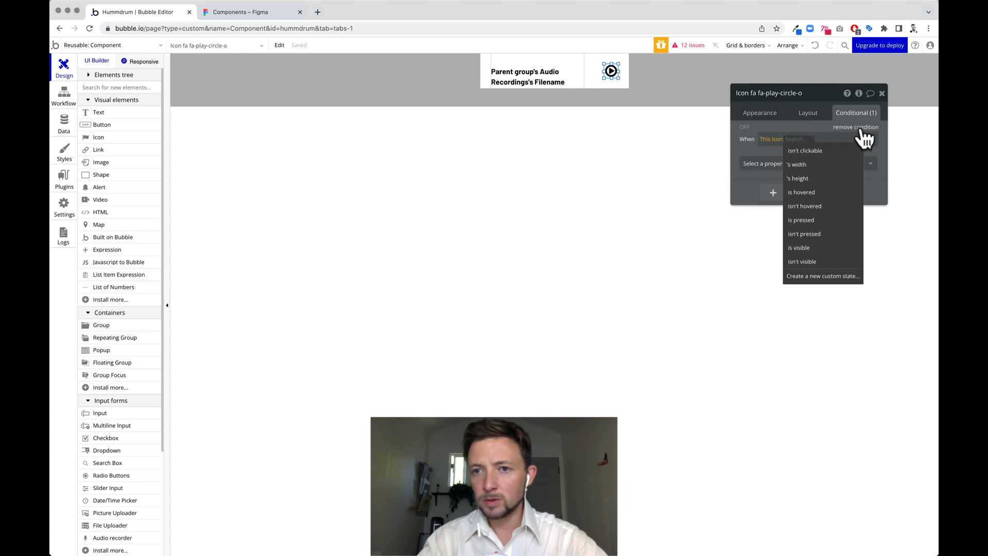
{"action": "left_click", "coordinate": [812, 222]}
Make the pressed condition change the icon to the outlined circular pause icon and close the icon's properties.
{"action": "left_click", "coordinate": [807, 164]}
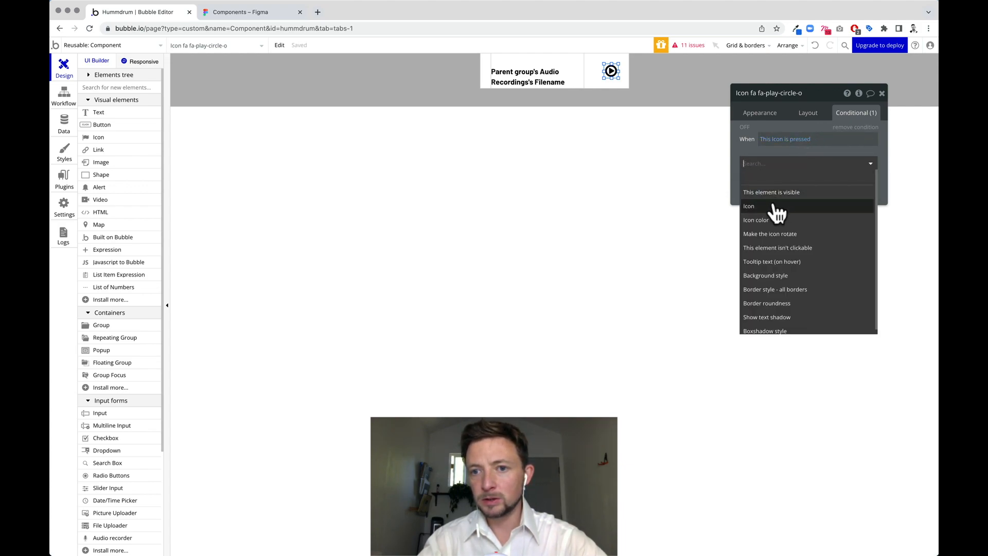
{"action": "left_click", "coordinate": [762, 211]}
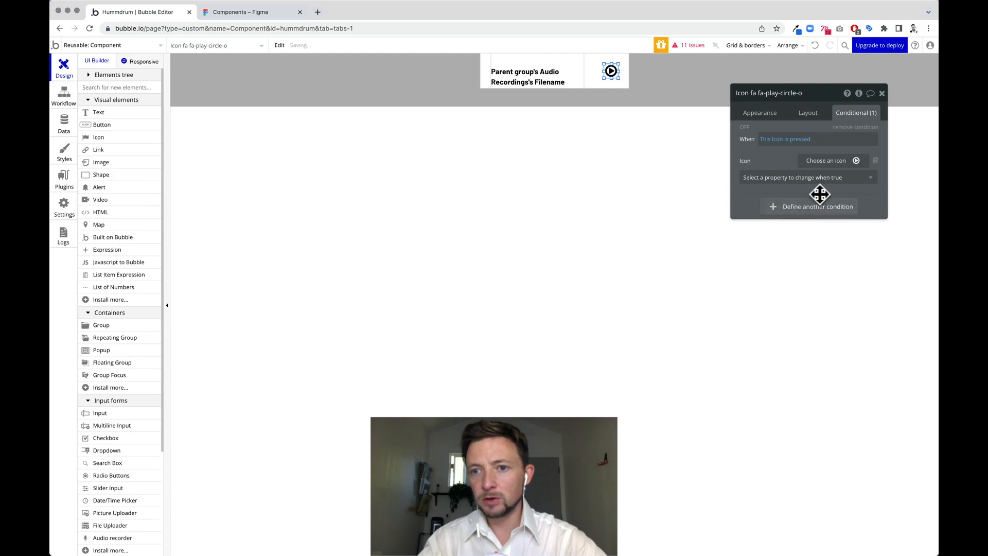
{"action": "left_click", "coordinate": [870, 179]}
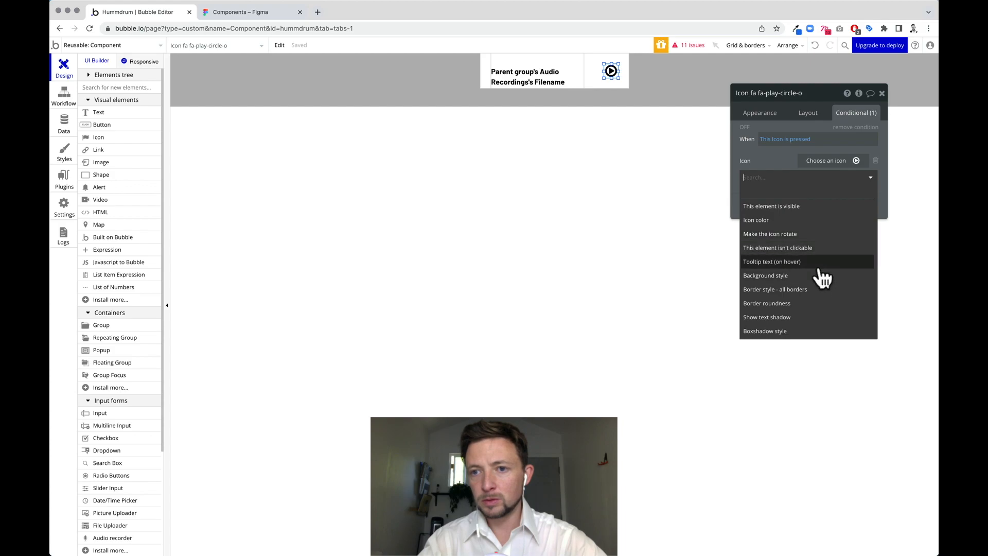
{"action": "left_click", "coordinate": [856, 160]}
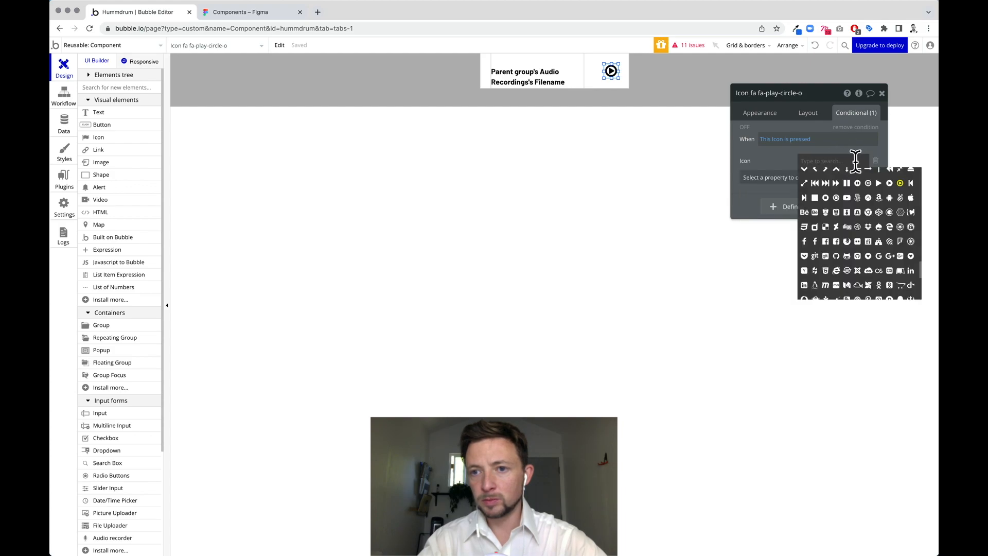
{"action": "type", "text": "pause"}
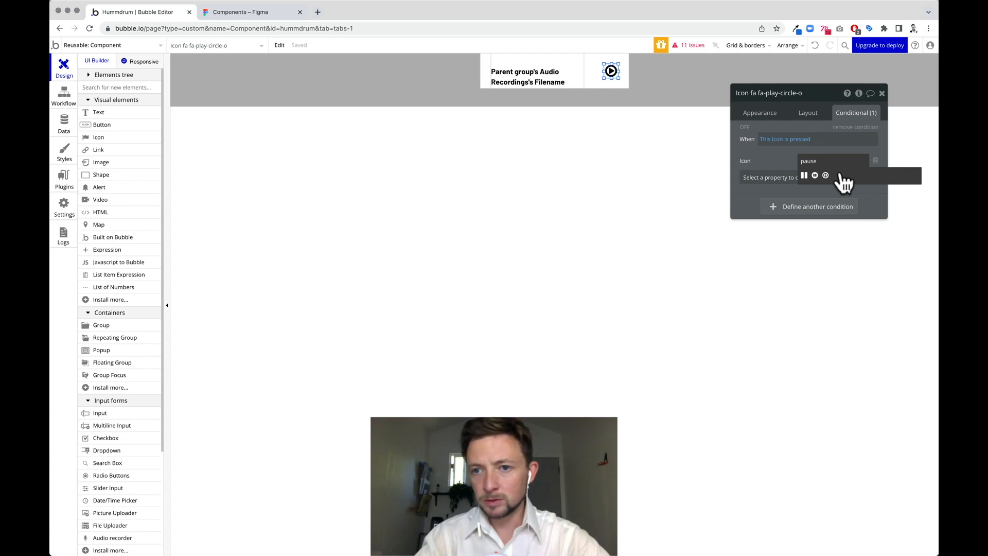
{"action": "left_click", "coordinate": [826, 175]}
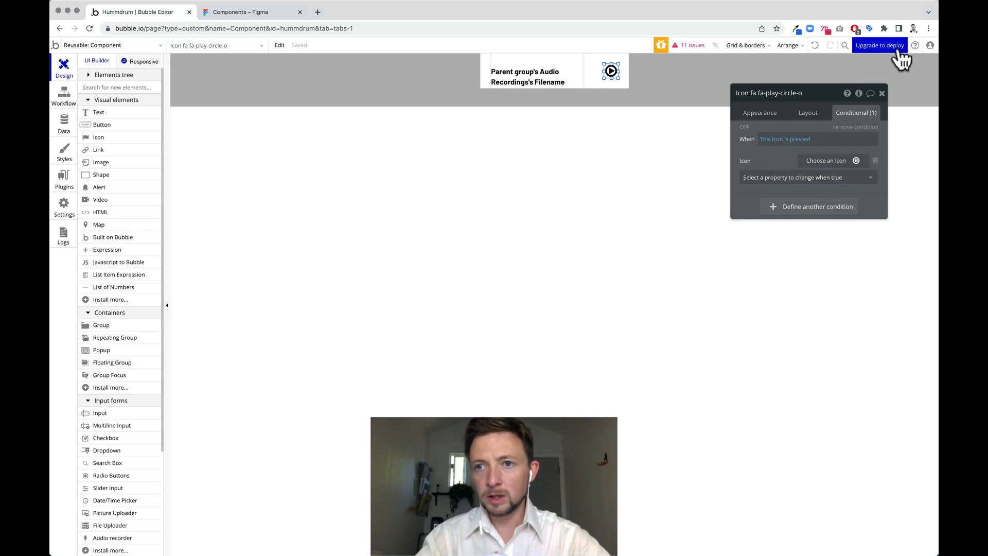
{"action": "left_click", "coordinate": [883, 93]}
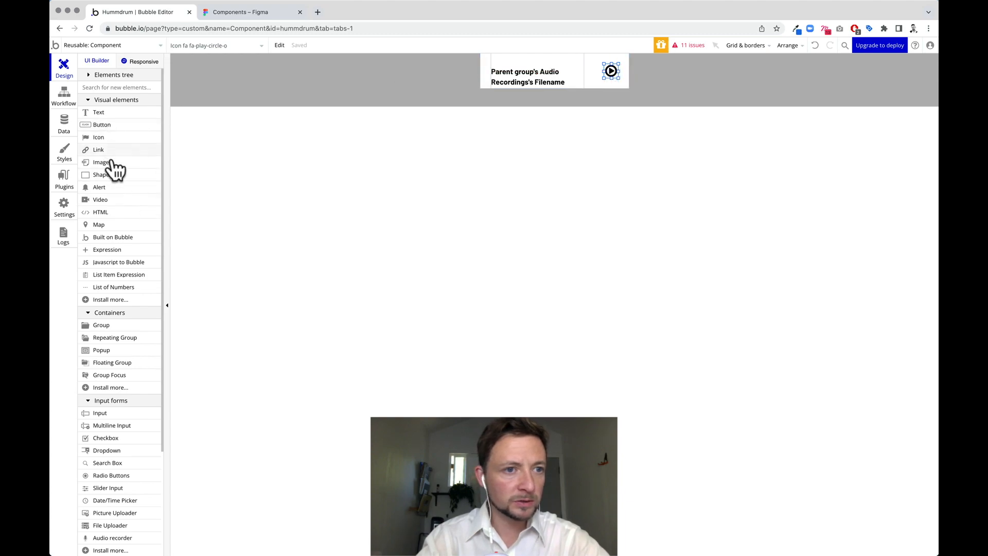
Create a new page named example.
{"action": "left_click", "coordinate": [124, 45]}
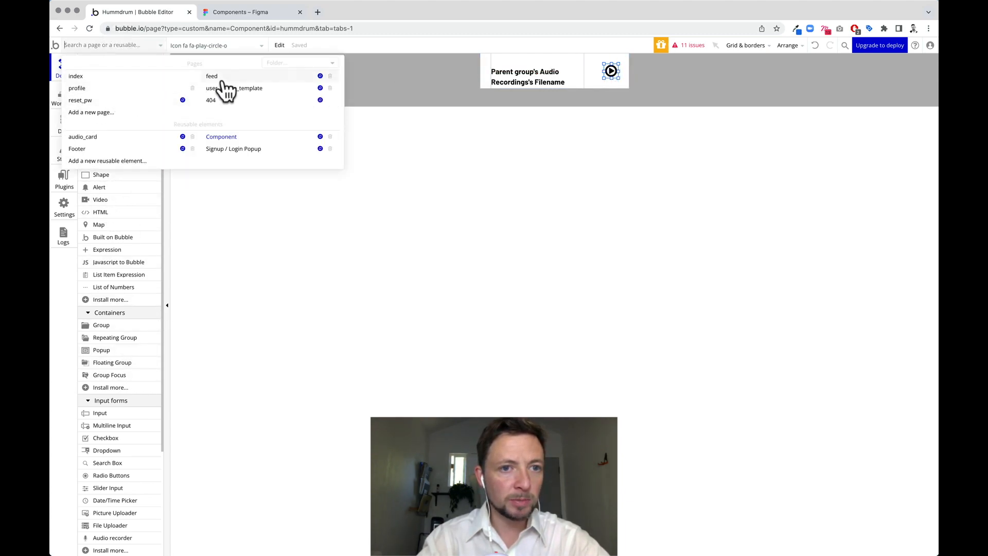
{"action": "left_click", "coordinate": [85, 113]}
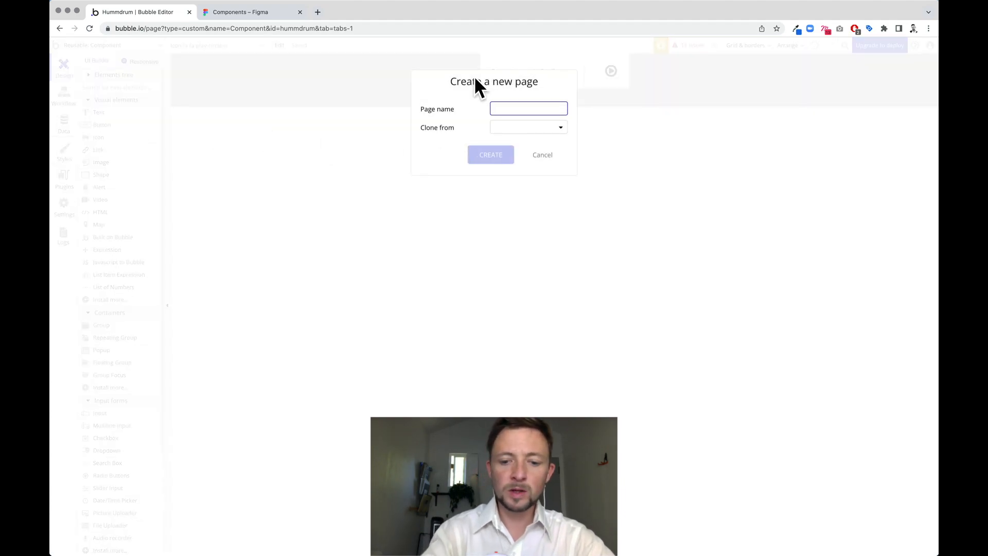
{"action": "type", "text": "ea"}
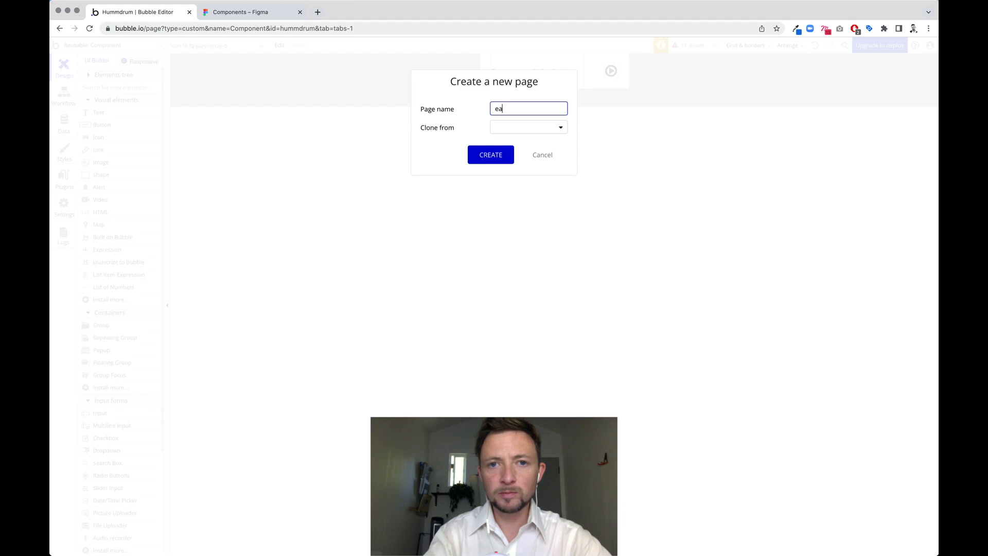
{"action": "type", "text": "ample"}
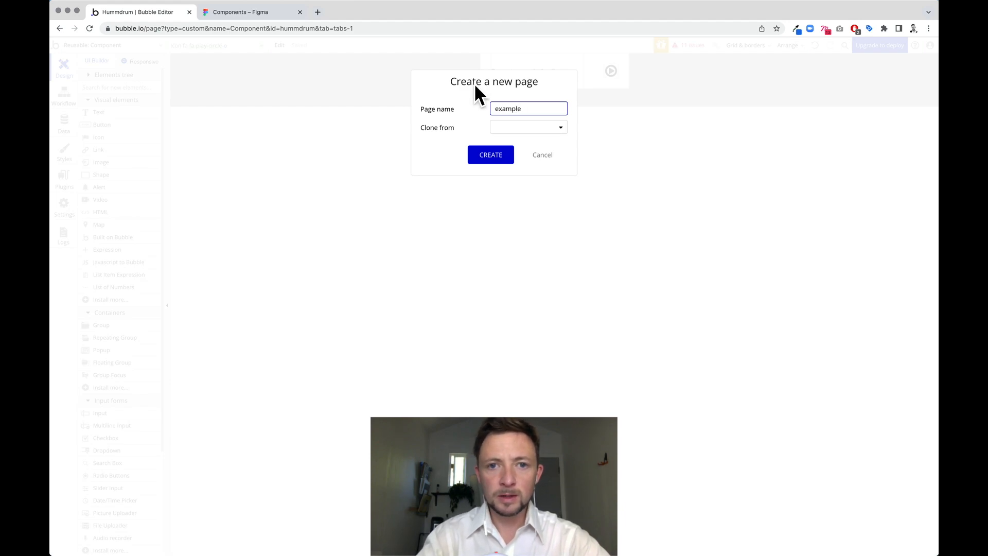
{"action": "left_click", "coordinate": [500, 158]}
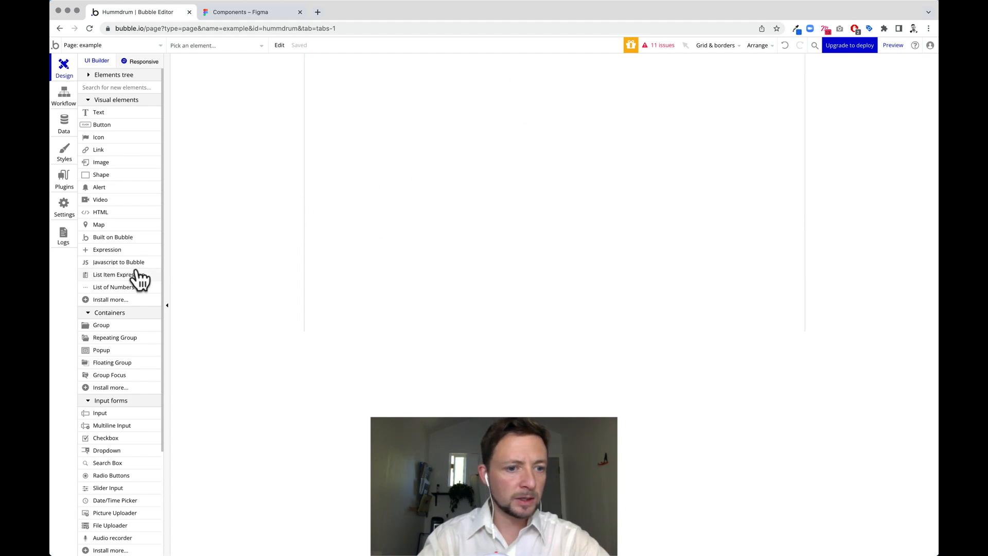
Place the Component reusable element in the upper part of the example page.
{"action": "scroll", "coordinate": [103, 471], "scroll_direction": "down", "scroll_amount": 3}
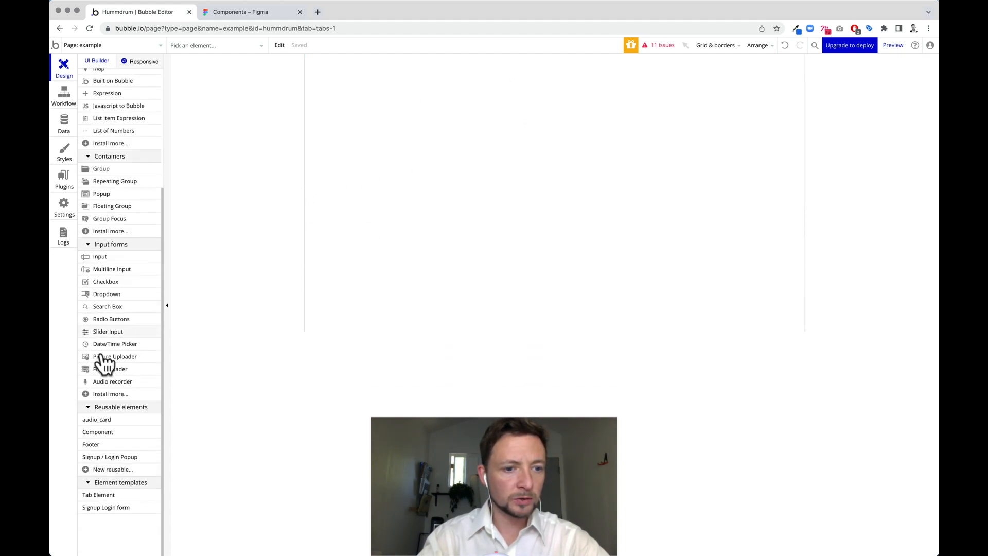
{"action": "left_click", "coordinate": [98, 433]}
{"action": "left_click", "coordinate": [301, 273]}
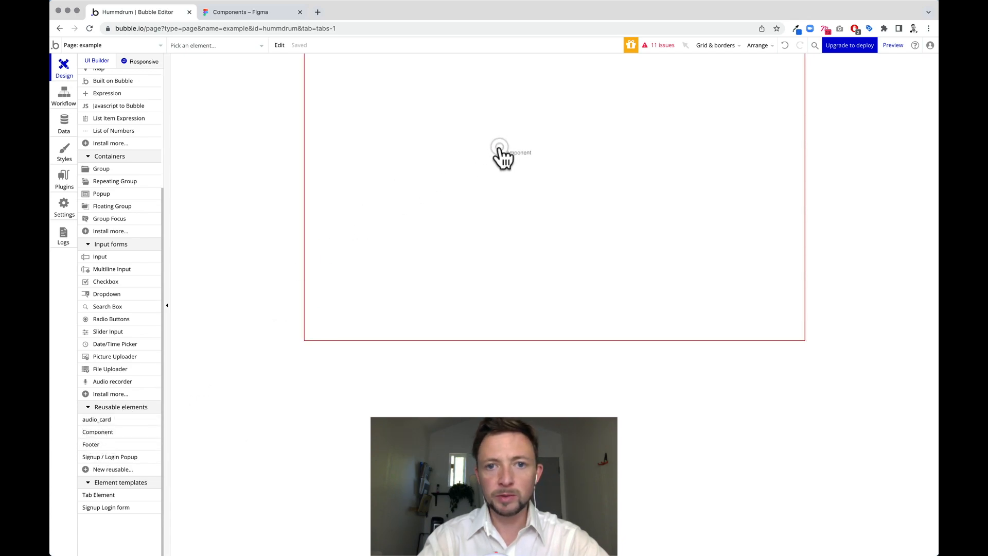
{"action": "left_click", "coordinate": [500, 150]}
Switch to Figma, add a new page to the Components file and place an instance of the local component on it.
{"action": "left_click", "coordinate": [245, 11]}
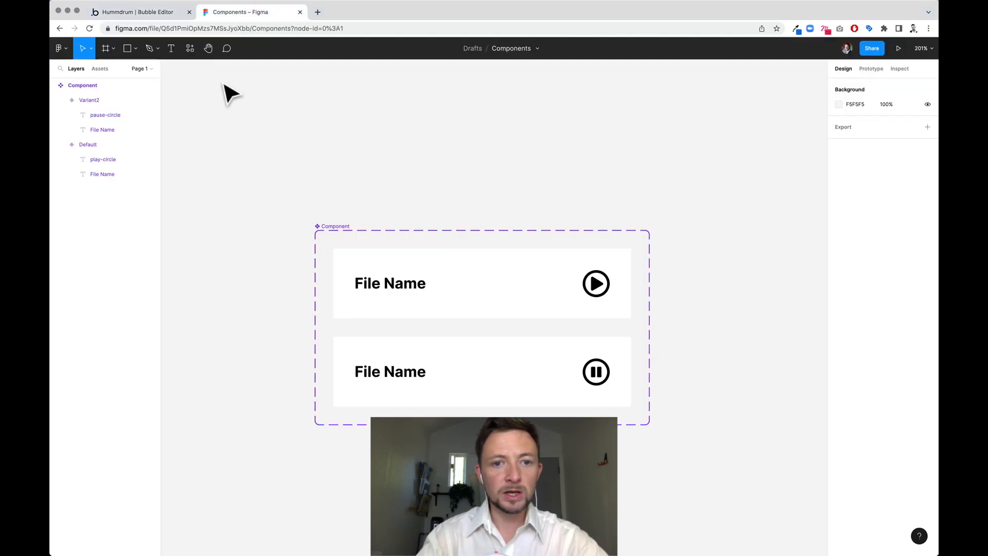
{"action": "left_click", "coordinate": [148, 70]}
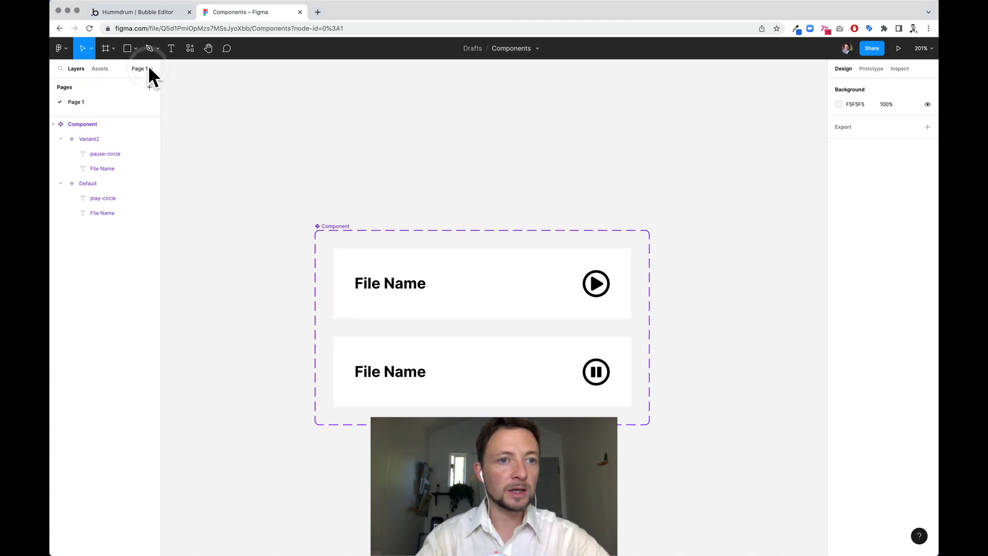
{"action": "left_click", "coordinate": [149, 87]}
{"action": "key", "text": "Return"}
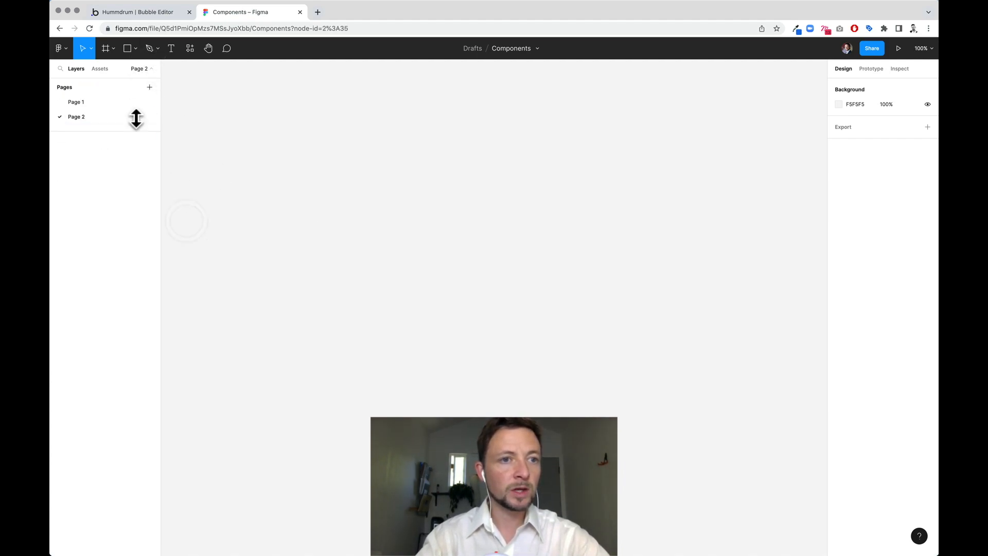
{"action": "left_click", "coordinate": [101, 70]}
{"action": "left_click_drag", "start_coordinate": [97, 125], "coordinate": [514, 185]}
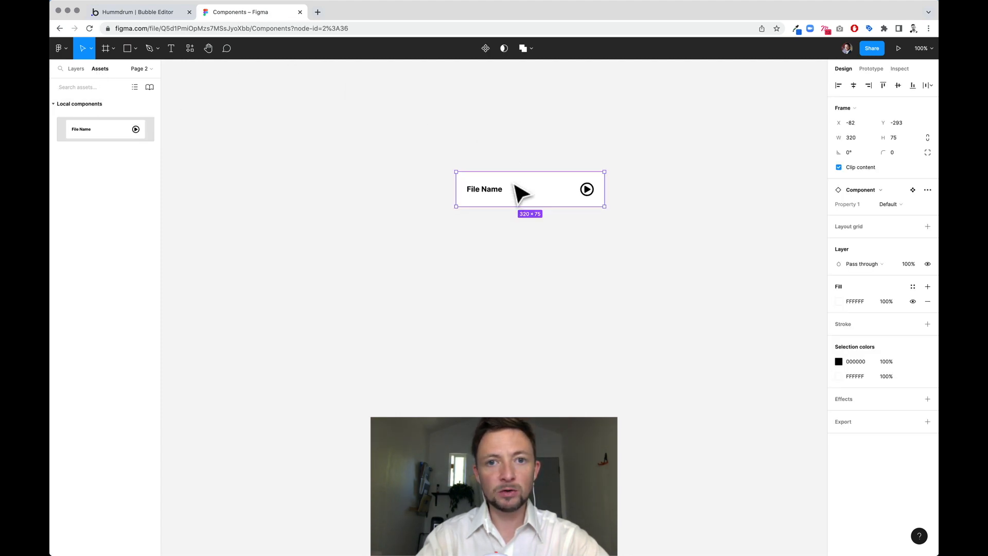
Draw a frame around the component instance and set the frame to the iPhone 14 preset size.
{"action": "scroll", "coordinate": [533, 307], "scroll_direction": "right", "scroll_amount": 2}
{"action": "scroll", "coordinate": [533, 306], "scroll_direction": "up", "scroll_amount": 2}
{"action": "key", "text": "f"}
{"action": "mouse_move", "coordinate": [388, 104]}
{"action": "left_mouse_down"}
{"action": "mouse_move", "coordinate": [591, 412]}
{"action": "mouse_move", "coordinate": [586, 394]}
{"action": "left_mouse_up"}
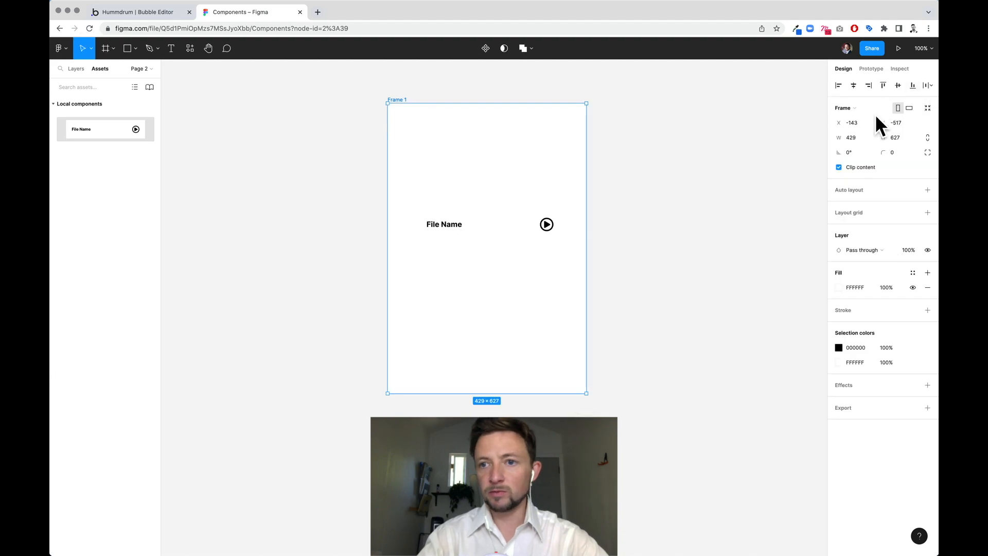
{"action": "left_click", "coordinate": [858, 108]}
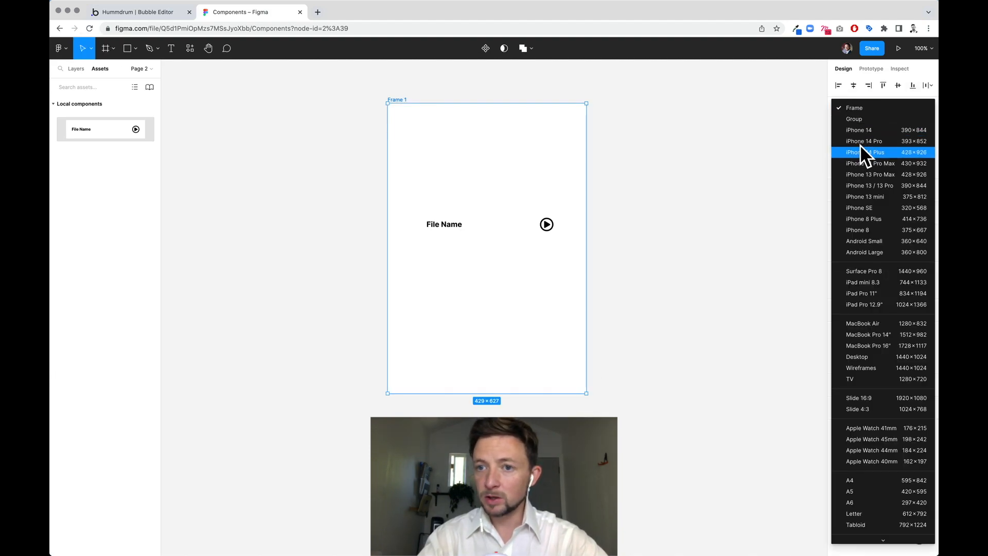
{"action": "left_click", "coordinate": [862, 132]}
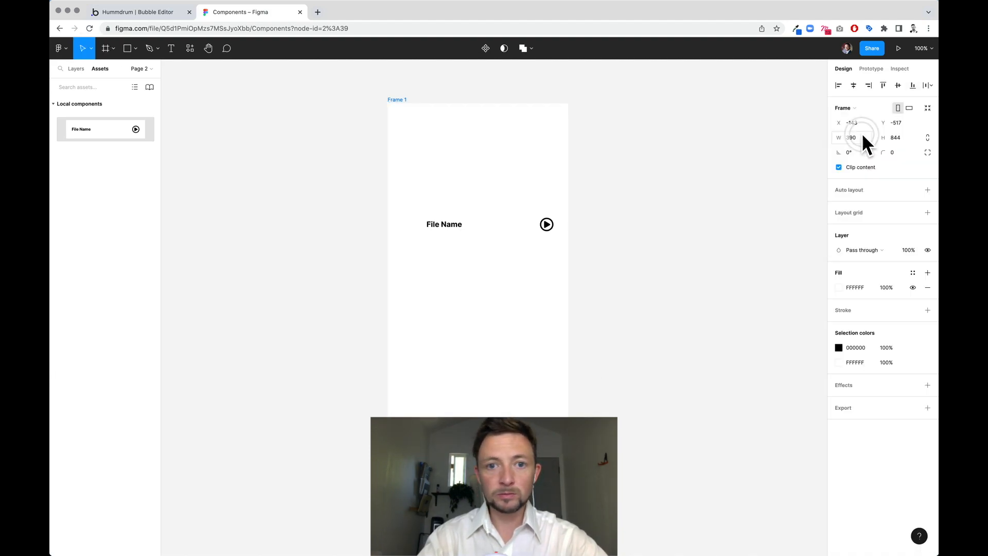
Centre the component instance horizontally inside the iPhone frame and deselect it.
{"action": "left_click", "coordinate": [477, 232]}
{"action": "left_click", "coordinate": [855, 86]}
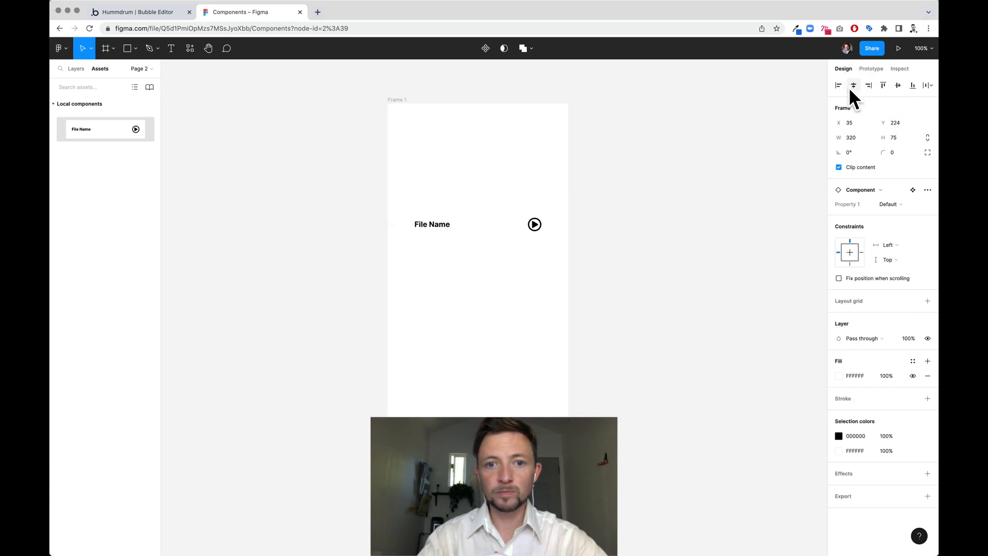
{"action": "left_click", "coordinate": [650, 321]}
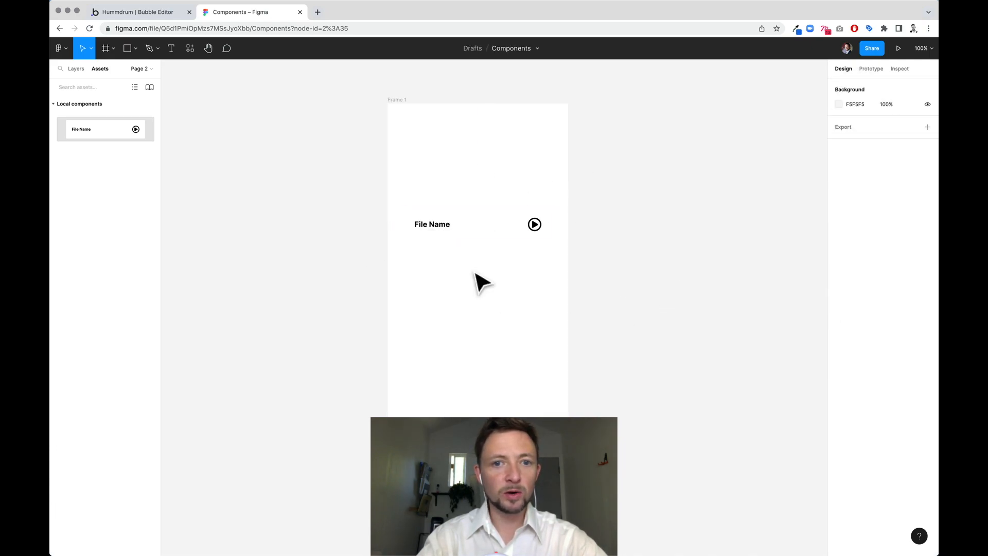
Switch back to Bubble, check the Component's appearance properties, preview the example page and return to the editor.
{"action": "left_click", "coordinate": [155, 14]}
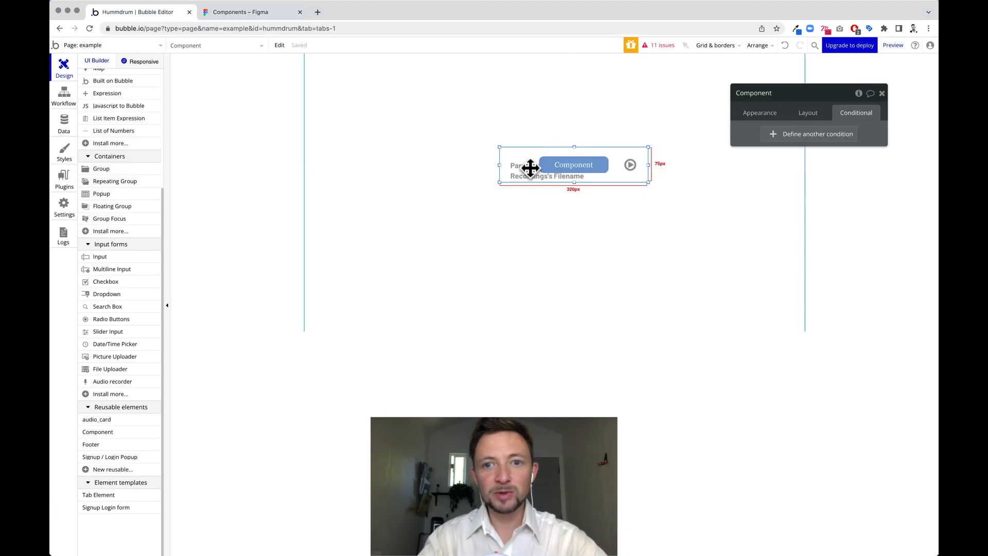
{"action": "left_click", "coordinate": [769, 113]}
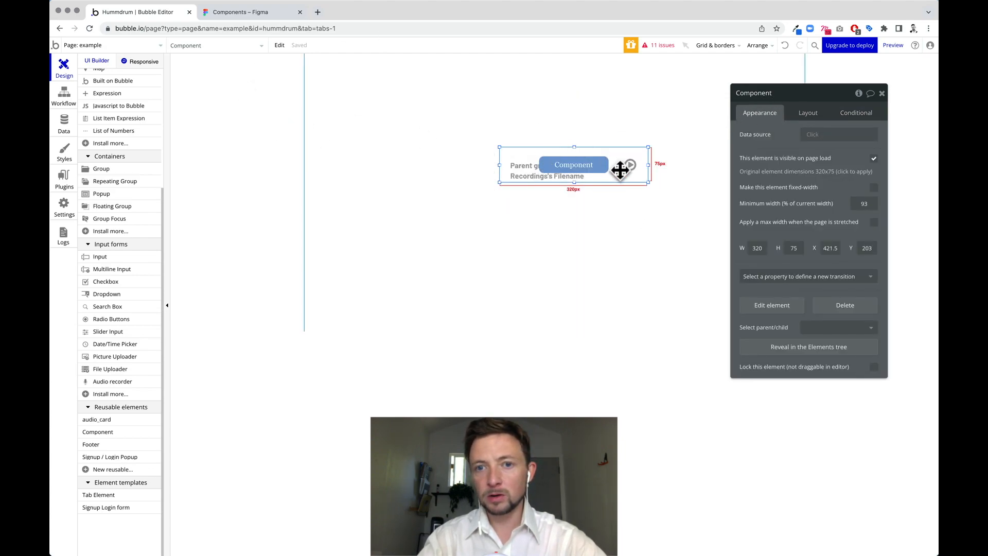
{"action": "left_click", "coordinate": [894, 46]}
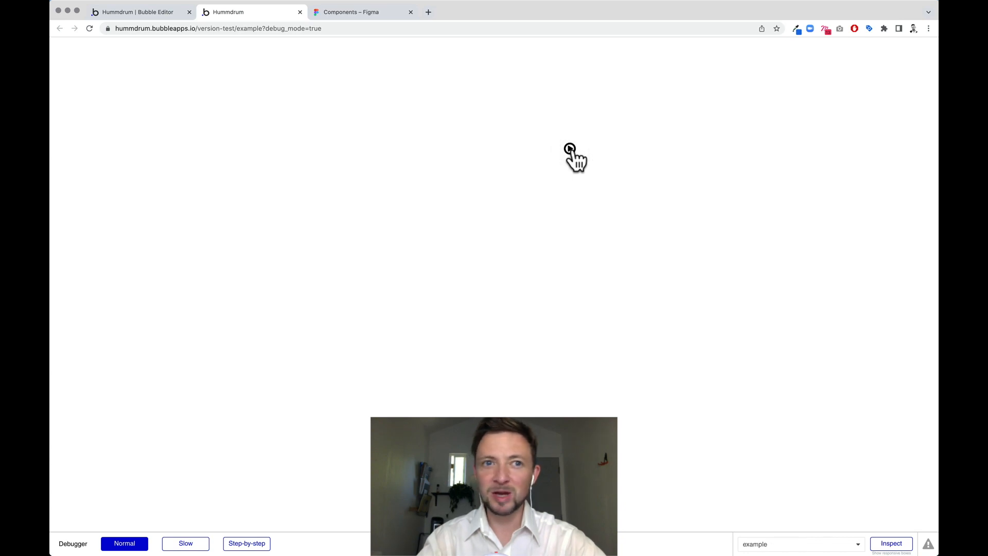
{"action": "left_click", "coordinate": [170, 11]}
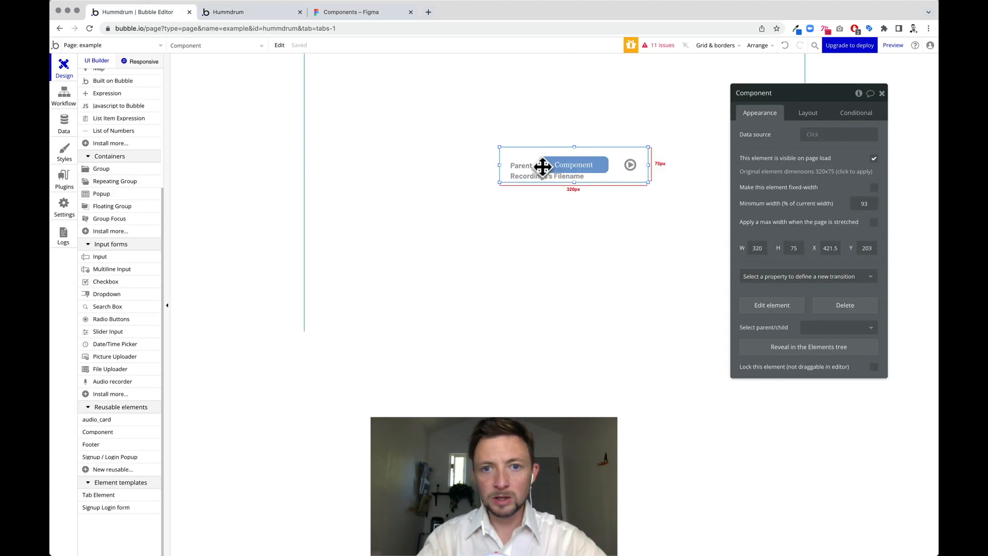
Add a repeating group about 280 px wide to the example page and move the Component over its first row.
{"action": "left_click_drag", "start_coordinate": [549, 166], "coordinate": [546, 175]}
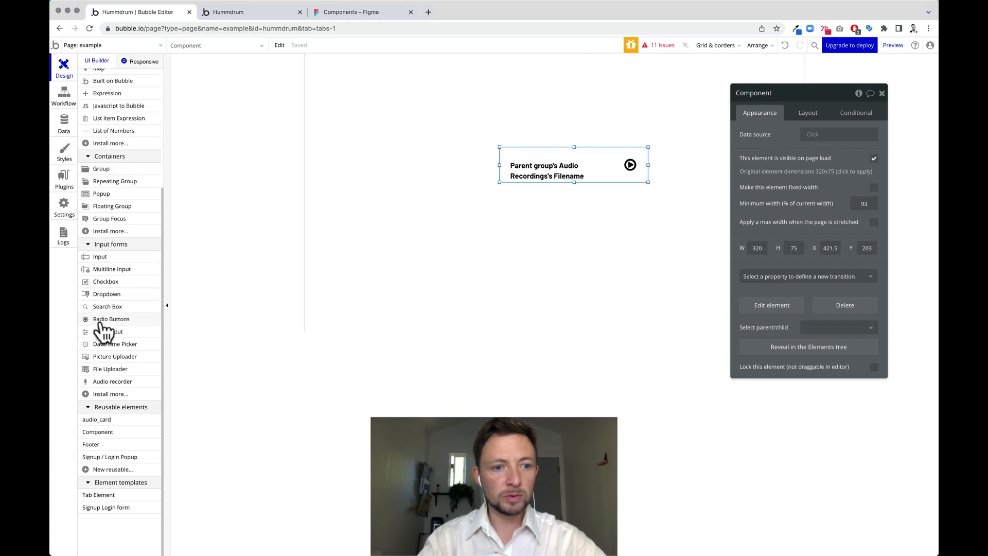
{"action": "mouse_move", "coordinate": [119, 438]}
{"action": "left_click_drag", "start_coordinate": [117, 191], "coordinate": [400, 177]}
{"action": "left_click_drag", "start_coordinate": [479, 231], "coordinate": [459, 173]}
{"action": "double_click", "coordinate": [458, 173]}
{"action": "left_click_drag", "start_coordinate": [600, 170], "coordinate": [512, 154]}
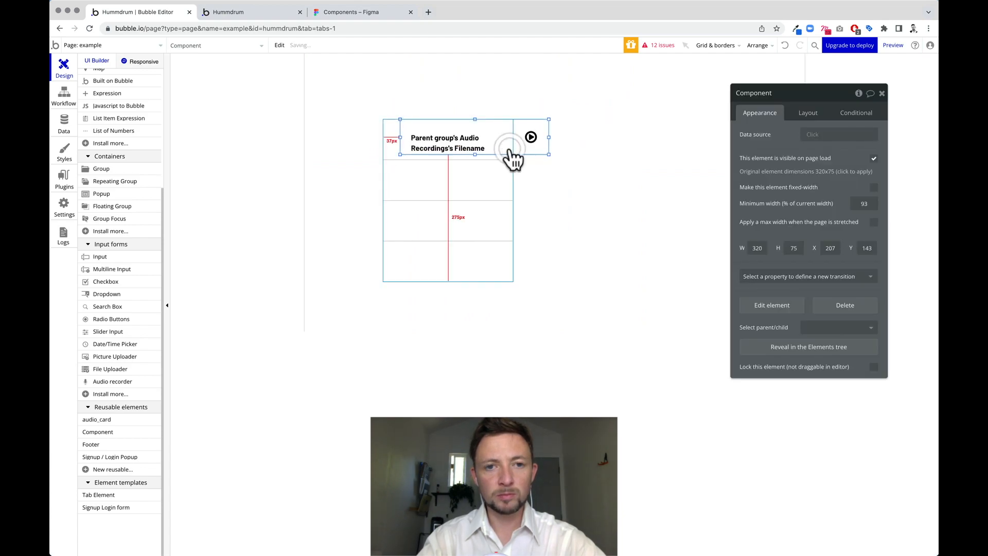
Enlarge the repeating group to 380 by 360 px so it encloses the Component.
{"action": "left_click", "coordinate": [461, 267]}
{"action": "left_click_drag", "start_coordinate": [449, 119], "coordinate": [449, 114]}
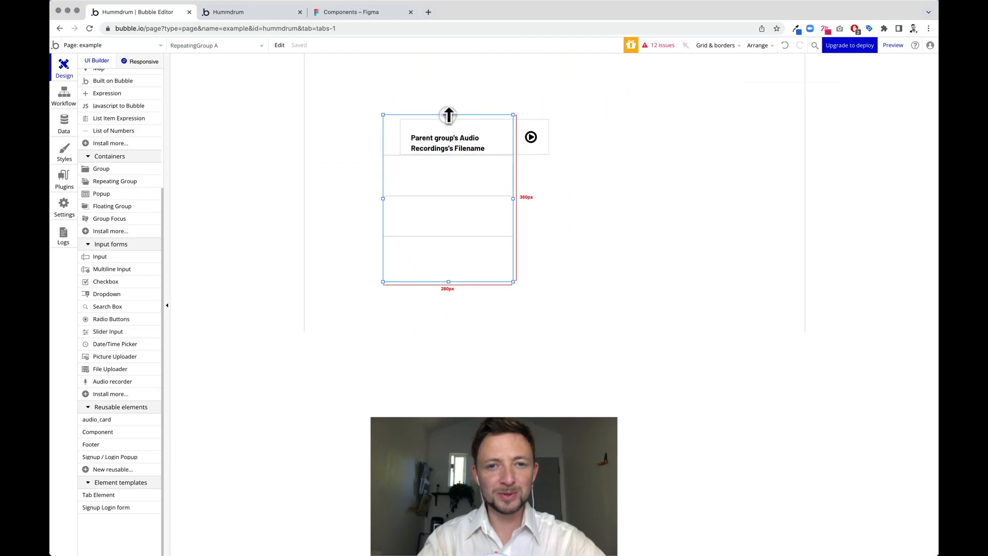
{"action": "left_click_drag", "start_coordinate": [514, 201], "coordinate": [560, 199]}
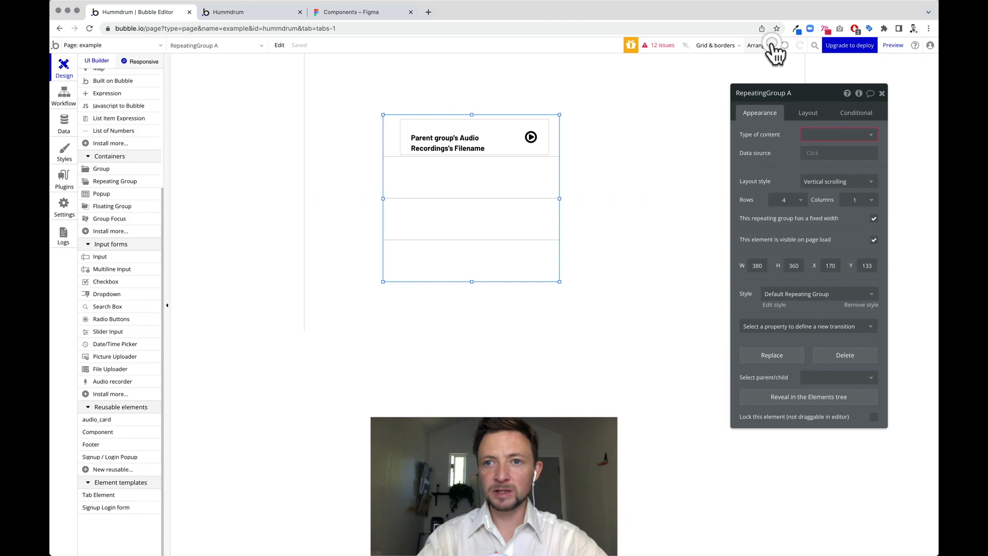
Rearrange the overlapping elements and nest the Component in the repeating group's first cell at X 10, Y 7.
{"action": "left_click", "coordinate": [772, 44]}
{"action": "left_click", "coordinate": [763, 83]}
{"action": "left_click", "coordinate": [483, 137]}
{"action": "left_click_drag", "start_coordinate": [483, 137], "coordinate": [513, 137]}
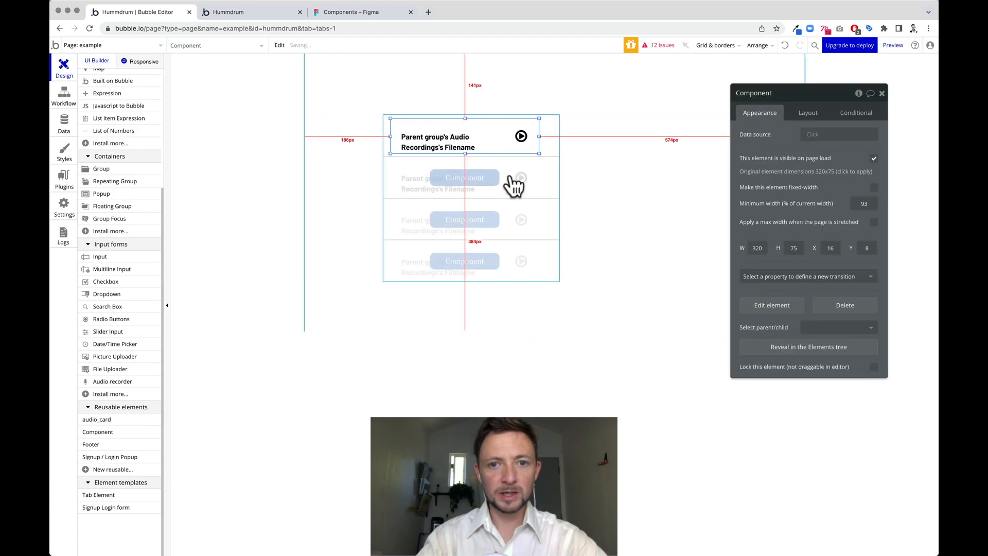
{"action": "left_click_drag", "start_coordinate": [511, 143], "coordinate": [563, 161]}
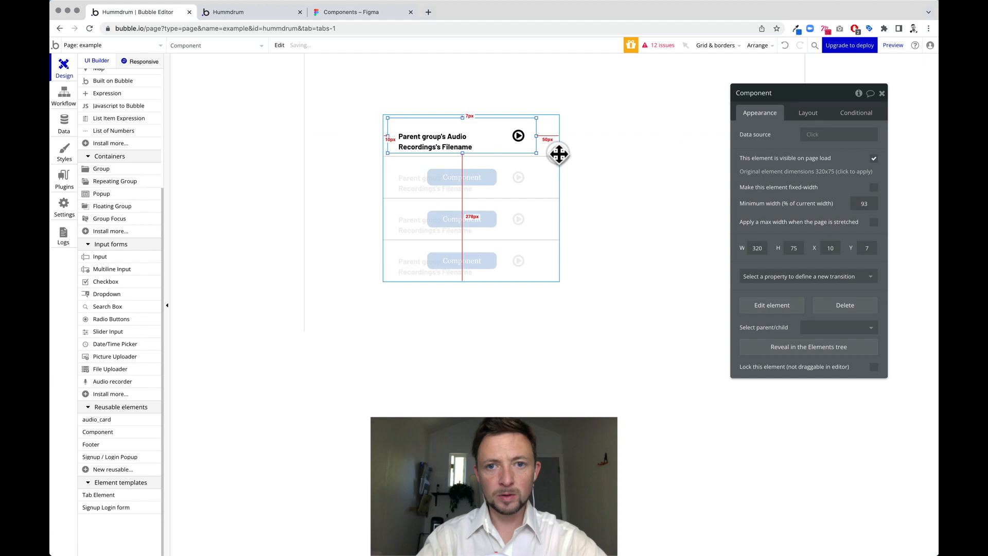
Narrow the repeating group to 330 px so its edge meets the Component.
{"action": "left_click", "coordinate": [559, 154]}
{"action": "left_click_drag", "start_coordinate": [562, 199], "coordinate": [539, 201]}
{"action": "left_click", "coordinate": [566, 193]}
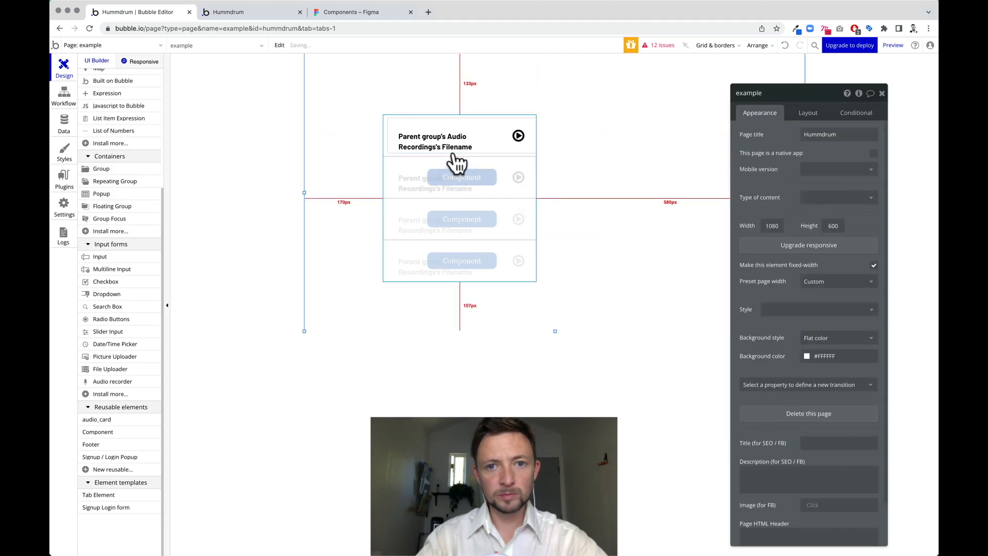
Set the repeating group's type of content to Audio Recordings.
{"action": "left_click", "coordinate": [496, 147]}
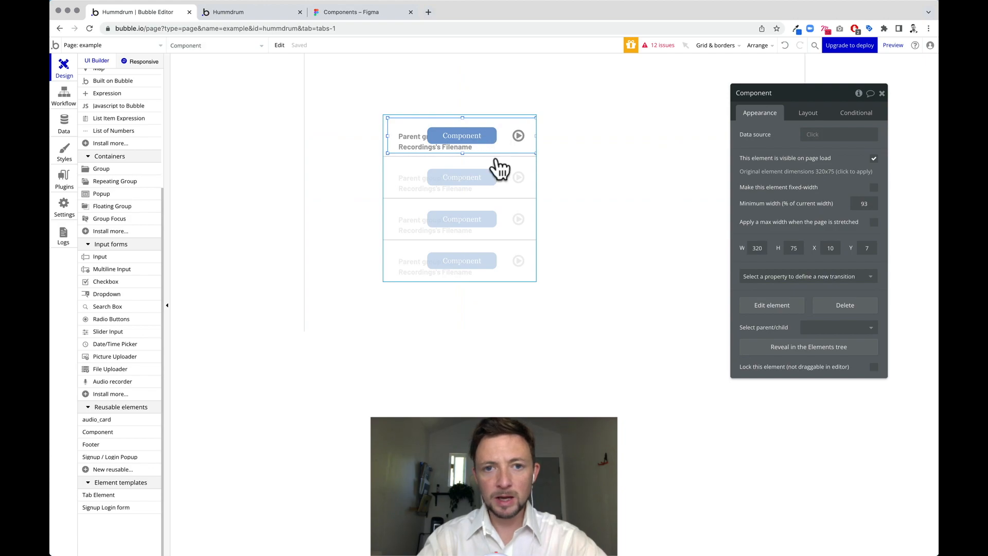
{"action": "key", "text": "Delete"}
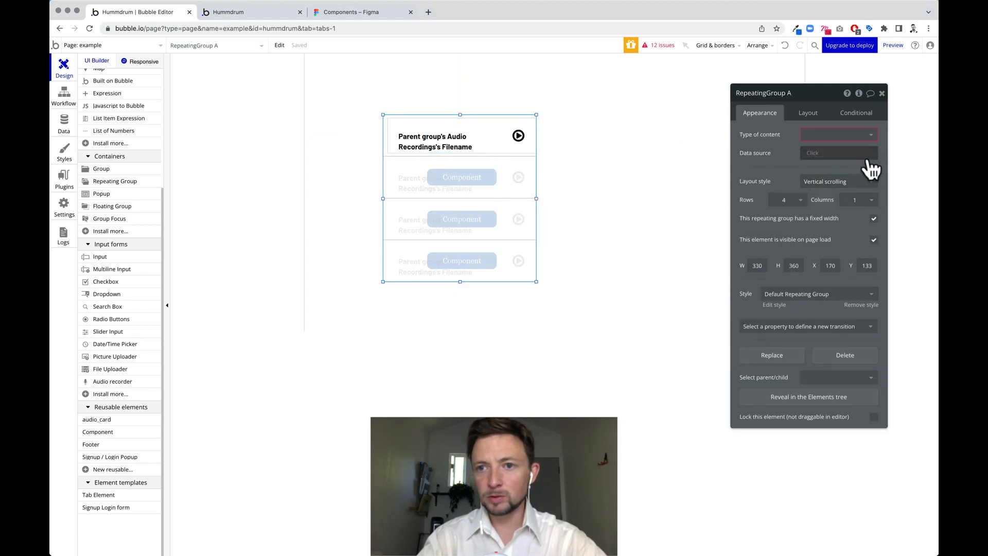
{"action": "left_click", "coordinate": [859, 134]}
{"action": "left_click", "coordinate": [841, 192]}
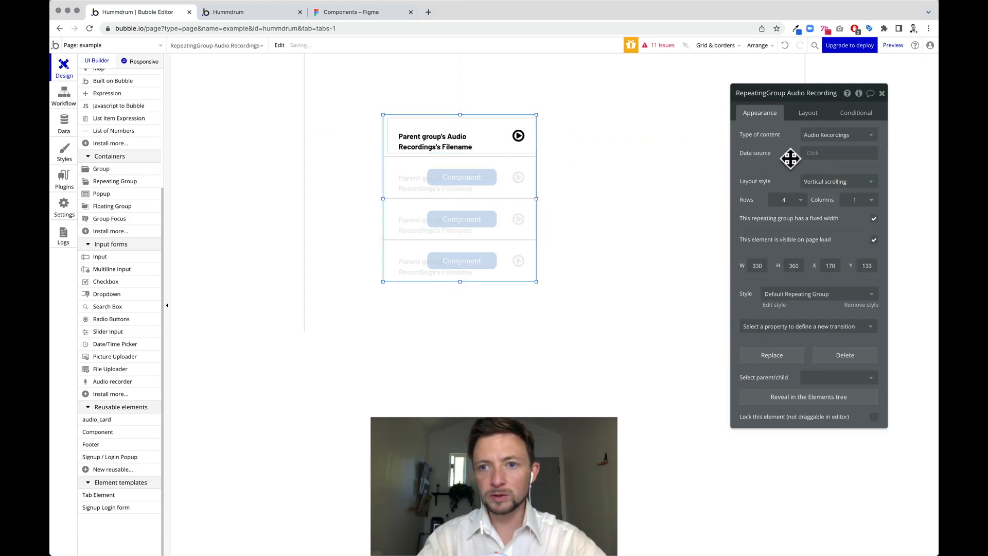
Set the repeating group's data source to a search for Audio Recordings.
{"action": "left_click", "coordinate": [823, 157]}
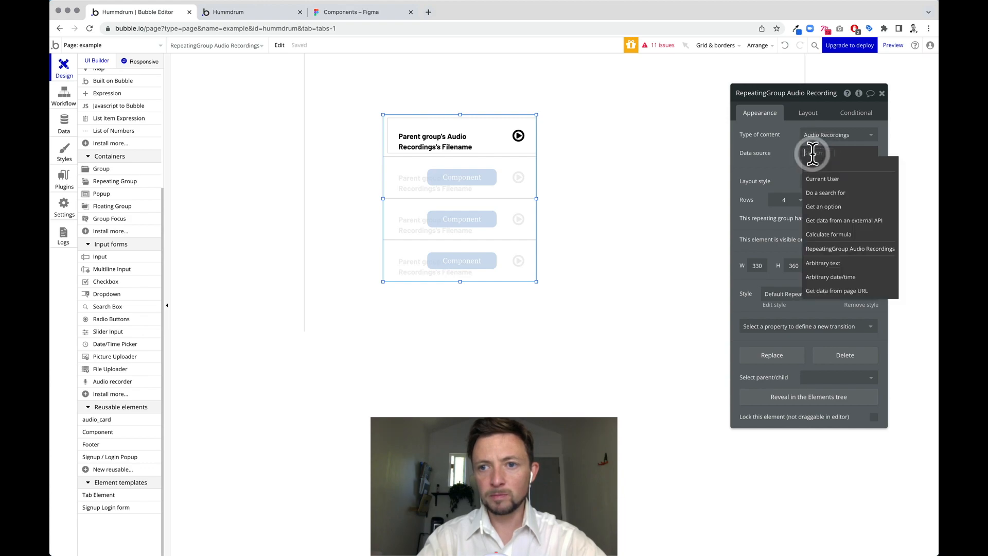
{"action": "left_click", "coordinate": [832, 193]}
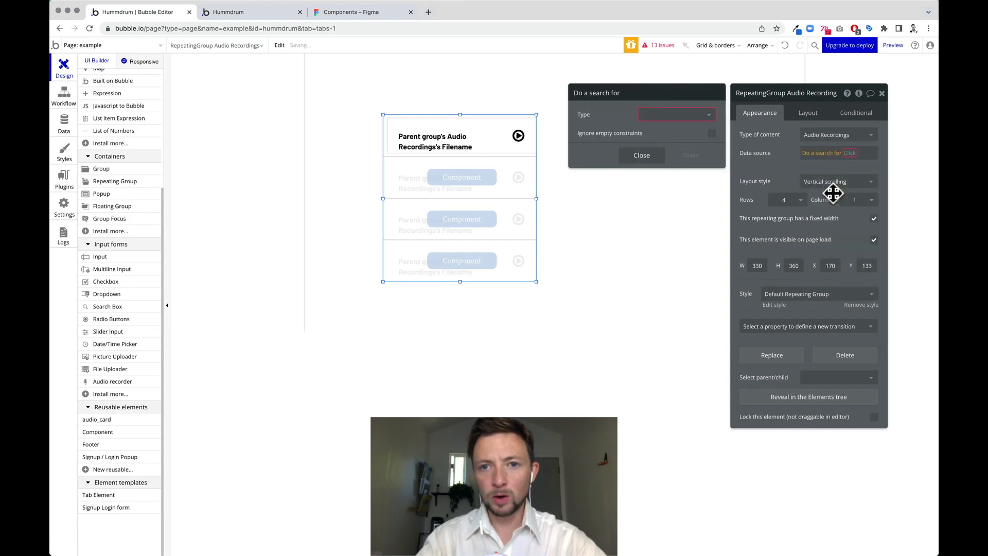
{"action": "left_click", "coordinate": [664, 115]}
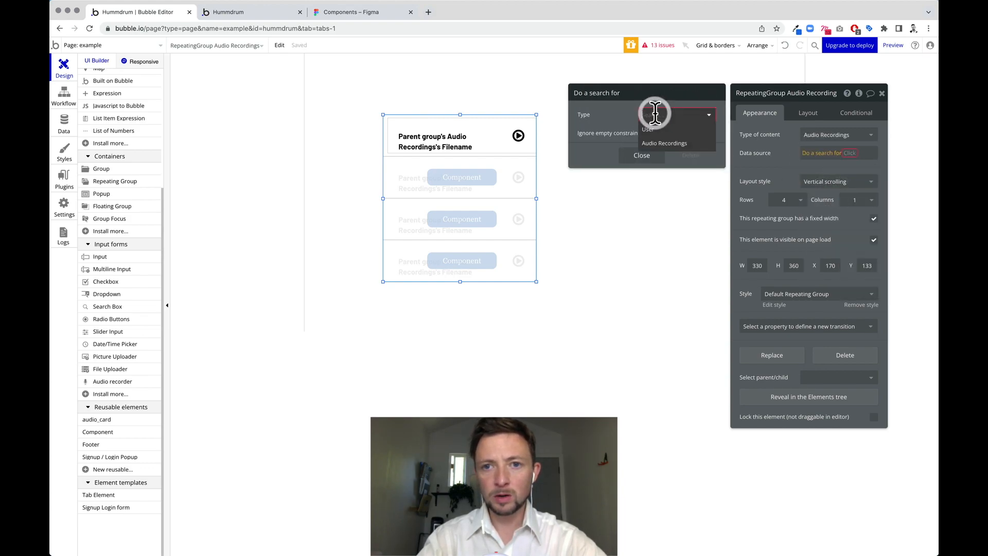
{"action": "left_click", "coordinate": [659, 143]}
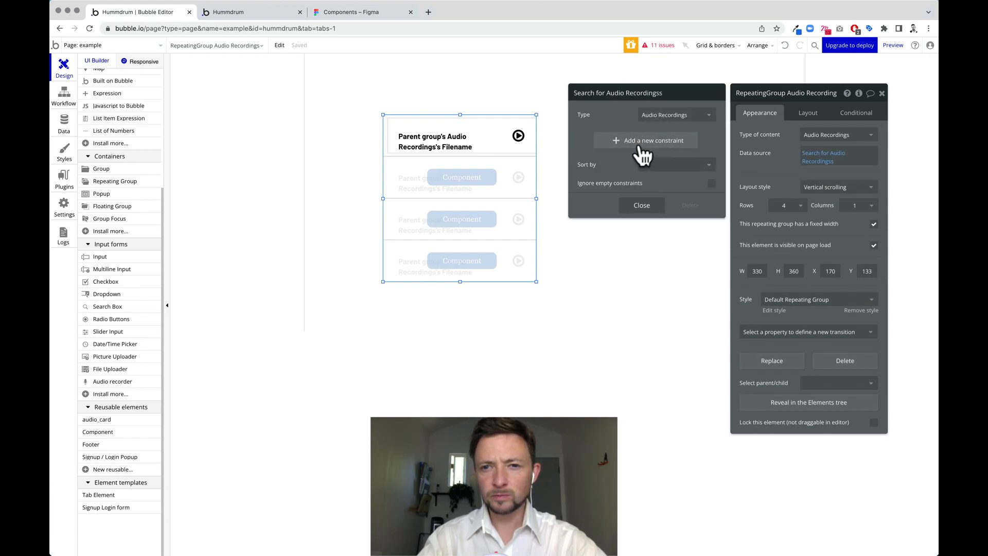
Constrain the Audio Recordings search to Created By = Current User and close the search settings.
{"action": "left_click", "coordinate": [642, 149]}
{"action": "left_click", "coordinate": [587, 139]}
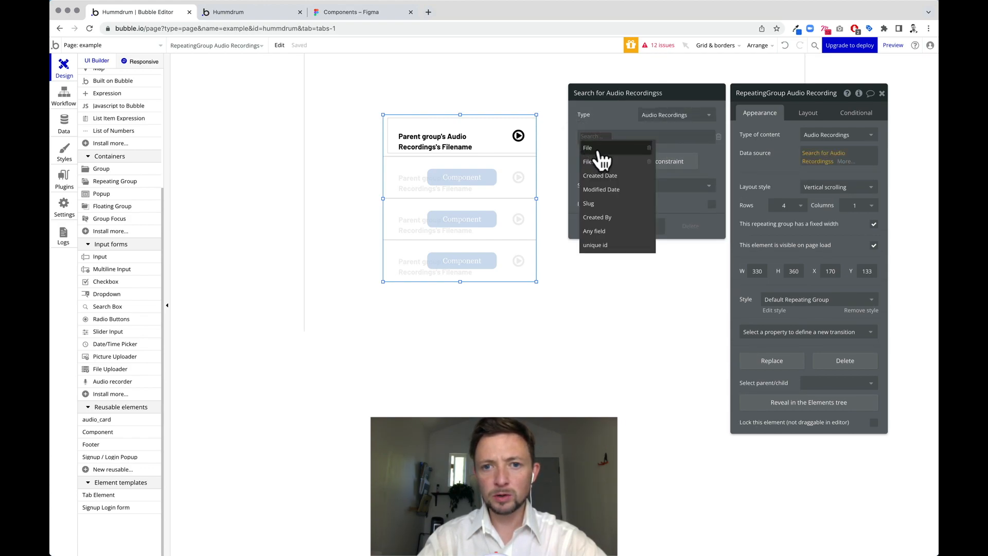
{"action": "left_click", "coordinate": [598, 218]}
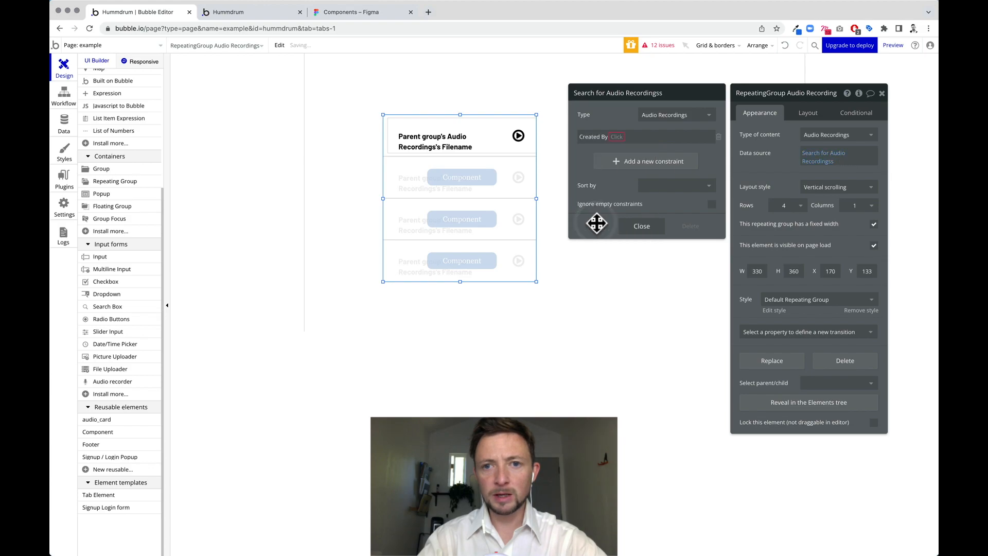
{"action": "left_click", "coordinate": [621, 136]}
{"action": "left_click", "coordinate": [623, 150]}
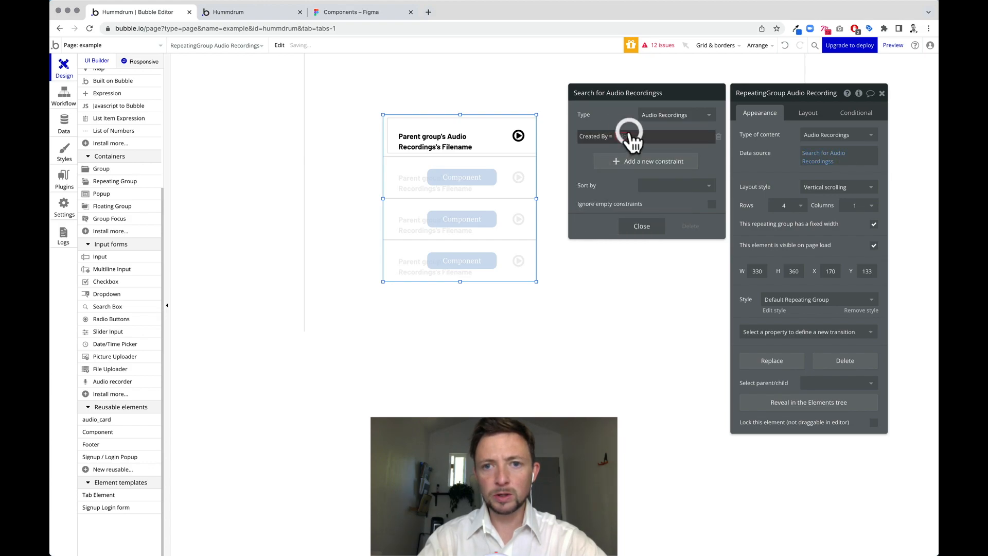
{"action": "left_click", "coordinate": [624, 137]}
{"action": "left_click", "coordinate": [631, 160]}
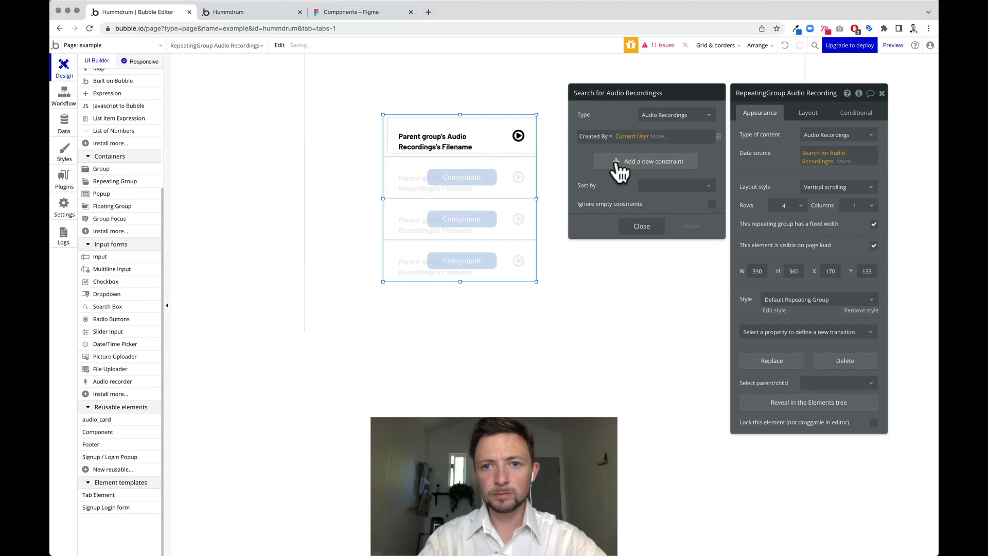
{"action": "left_click", "coordinate": [641, 227]}
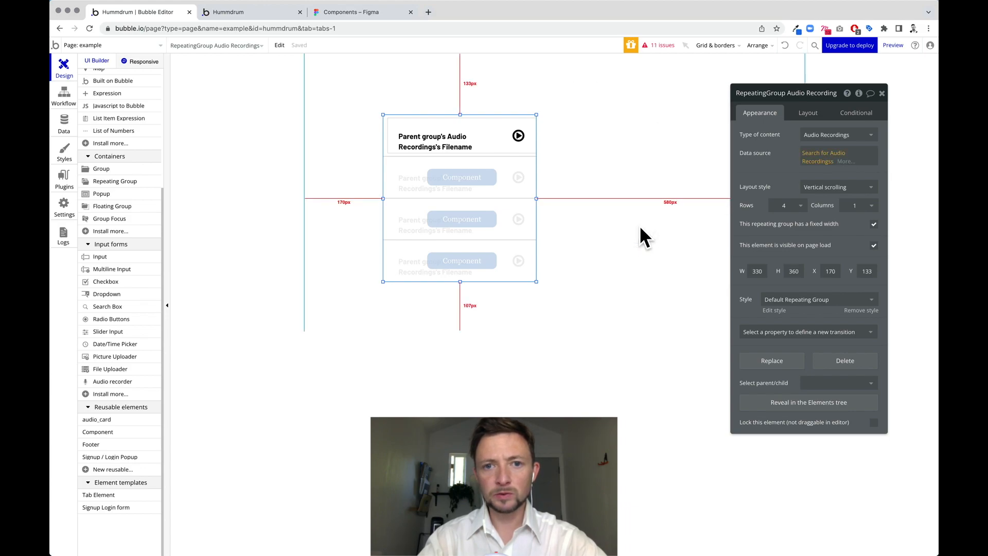
Deselect the repeating group, look at the previewed example page and return to the Bubble editor.
{"action": "left_click", "coordinate": [592, 310]}
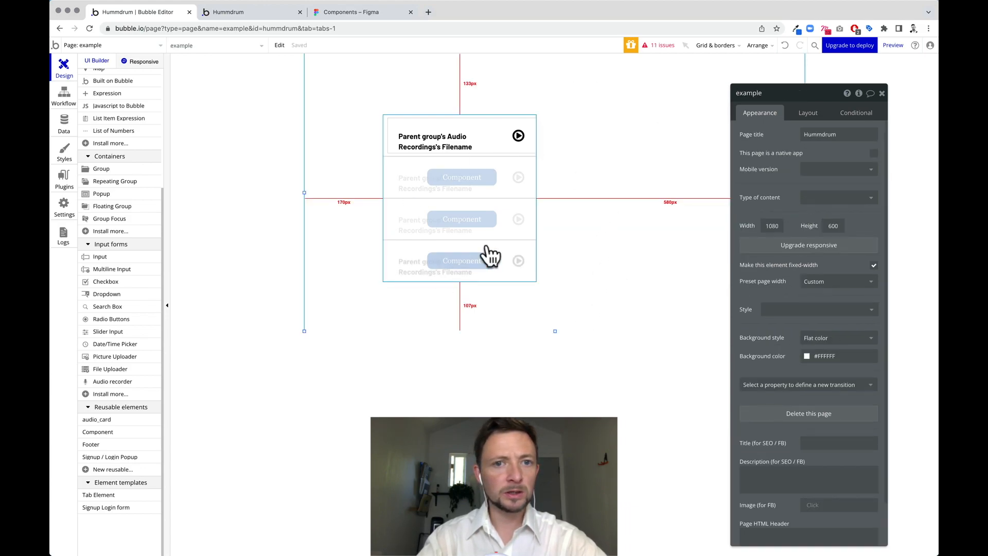
{"action": "left_click", "coordinate": [265, 17]}
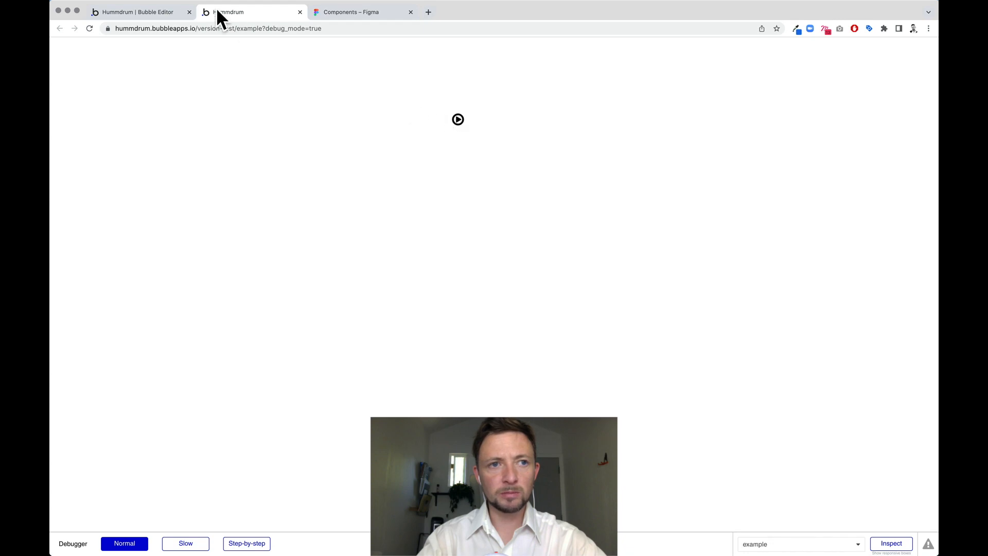
{"action": "left_click", "coordinate": [156, 13]}
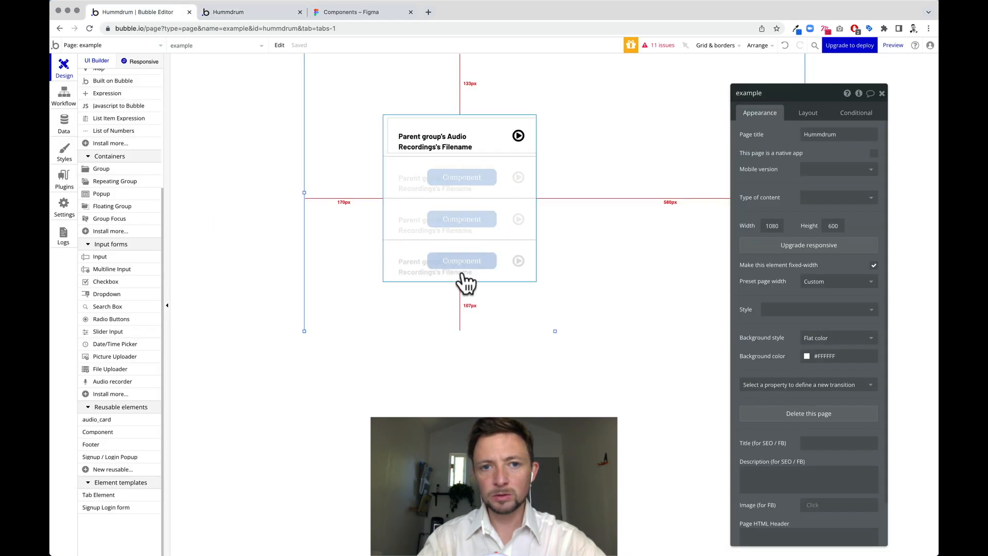
Set the data source of the Component in the repeating group's first cell to Current cell's Audio Recordings.
{"action": "left_click", "coordinate": [385, 124]}
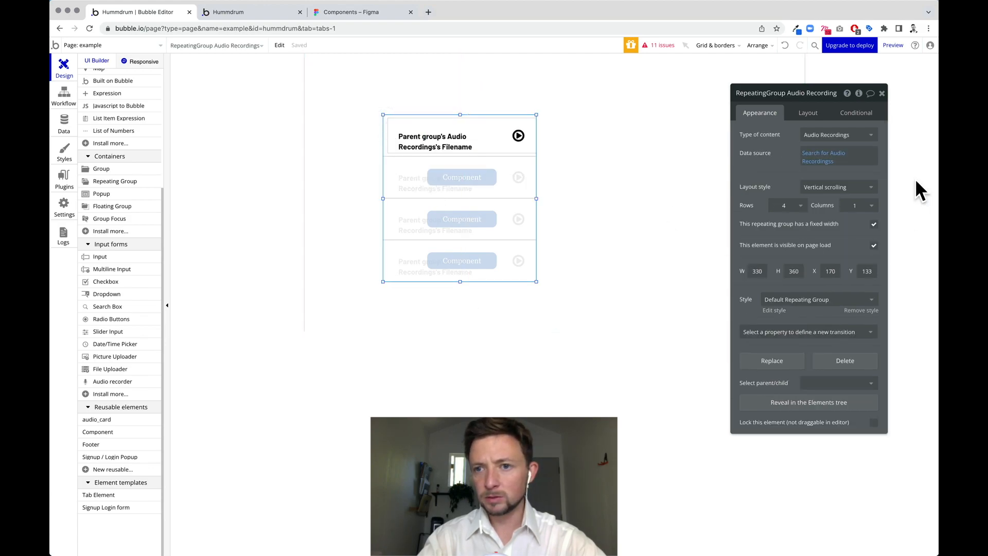
{"action": "left_click", "coordinate": [504, 135]}
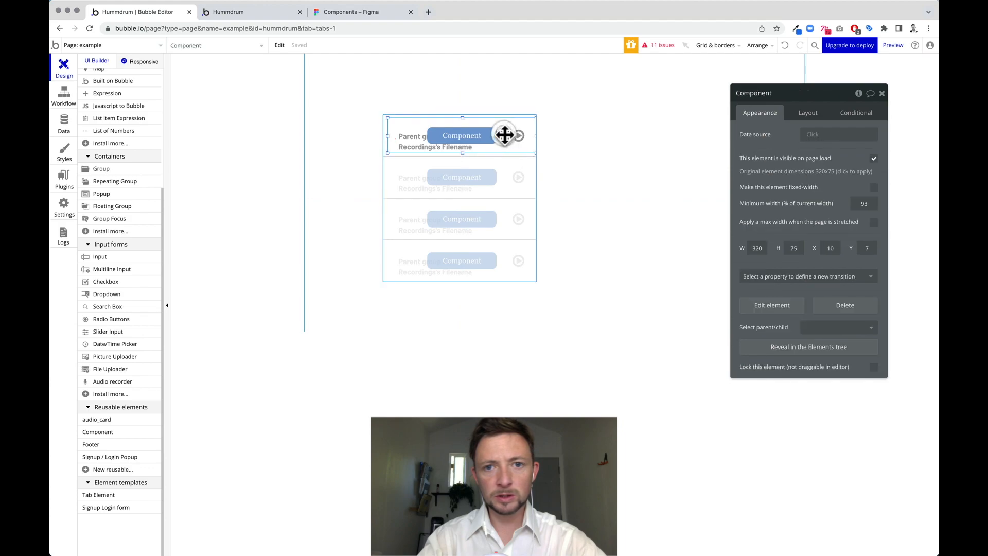
{"action": "left_click", "coordinate": [814, 134]}
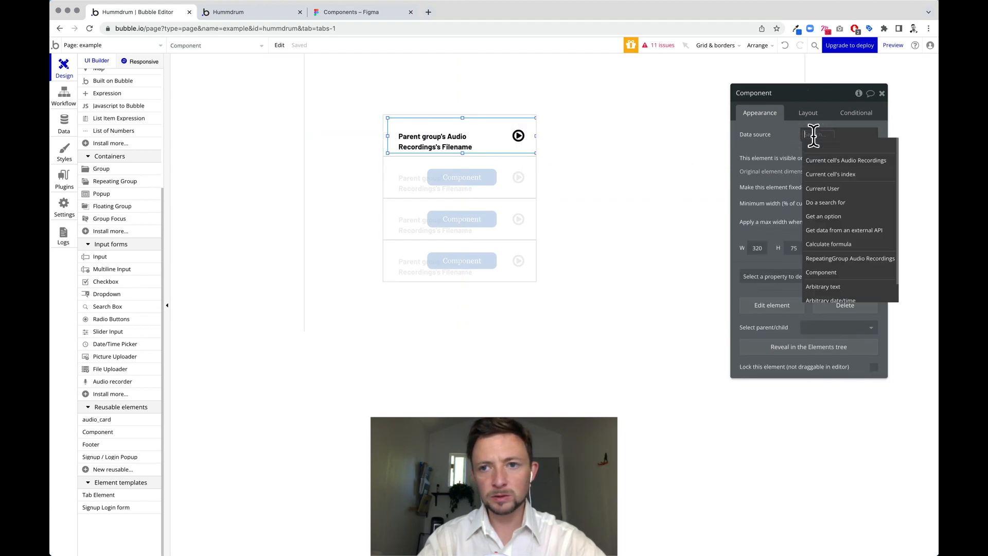
{"action": "left_click", "coordinate": [861, 162]}
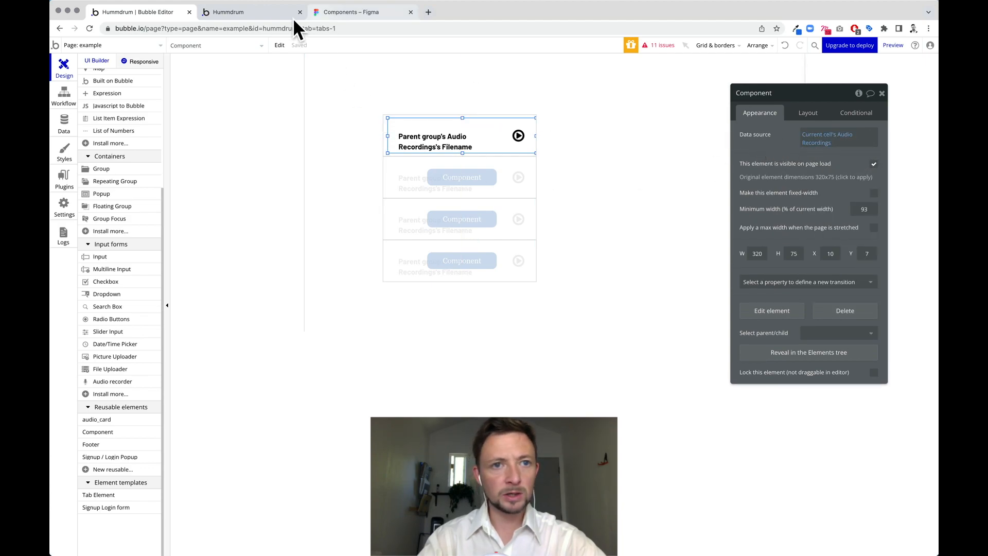
Reload the previewed example page to check the audio card list, and return to the Bubble editor.
{"action": "left_click", "coordinate": [234, 12]}
{"action": "left_click", "coordinate": [90, 28]}
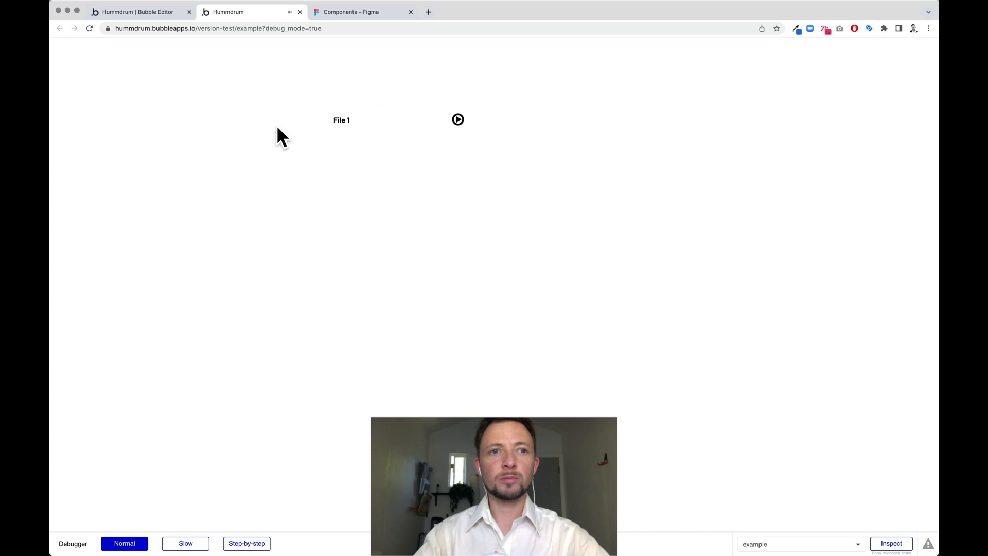
{"action": "left_click", "coordinate": [138, 12]}
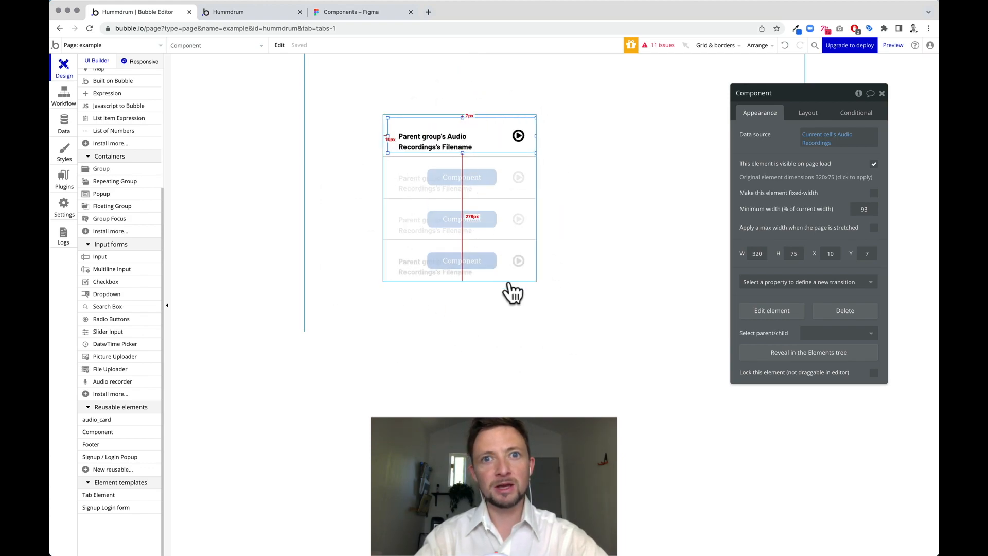
Open the instagram-atomic.png atomic design diagram in a new browser tab.
{"action": "left_click", "coordinate": [429, 11]}
{"action": "type", "text": "atomic"}
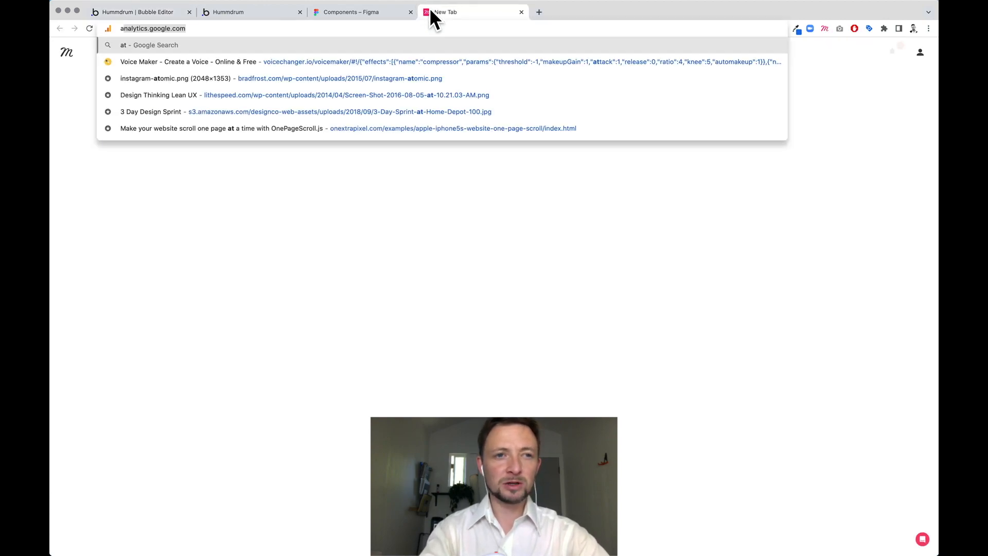
{"action": "key", "text": "Down"}
{"action": "key", "text": "Return"}
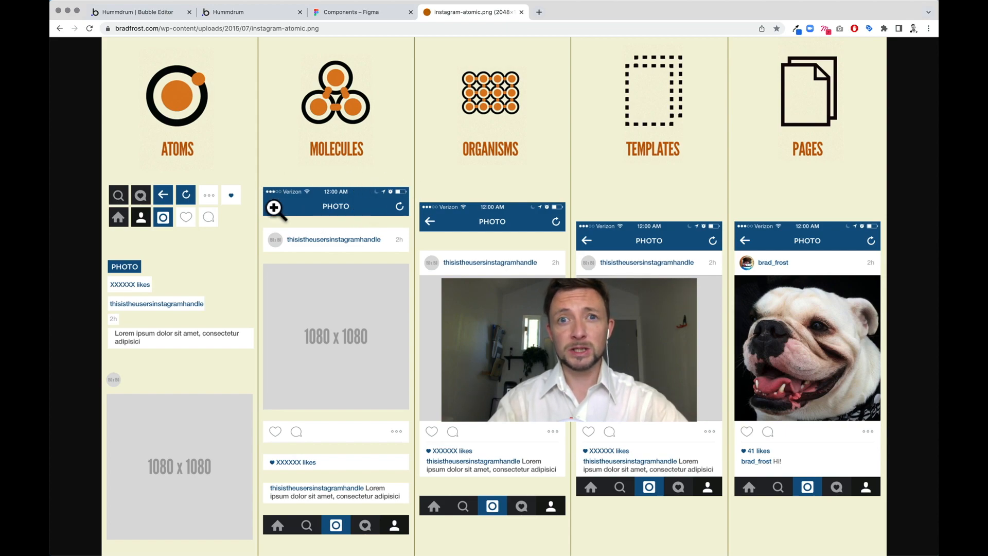
Switch to the Figma file and view the main component with its variants on Page 1.
{"action": "left_click", "coordinate": [362, 14]}
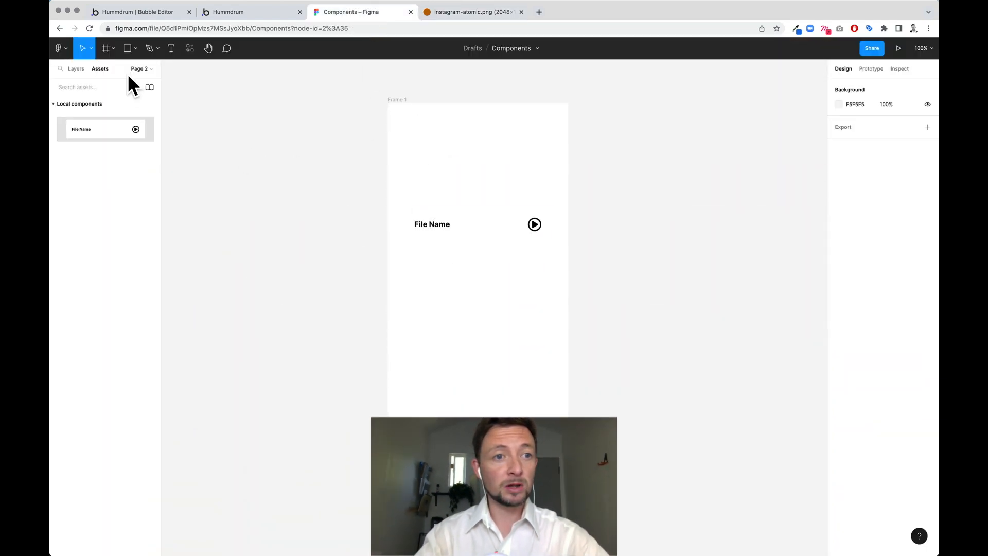
{"action": "left_click", "coordinate": [76, 68]}
{"action": "left_click", "coordinate": [141, 69]}
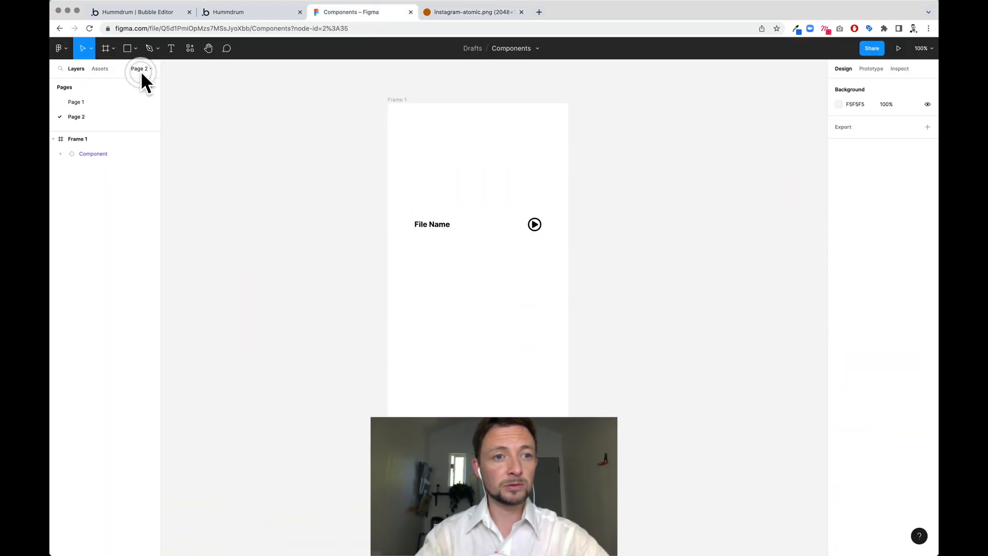
{"action": "left_click", "coordinate": [100, 102]}
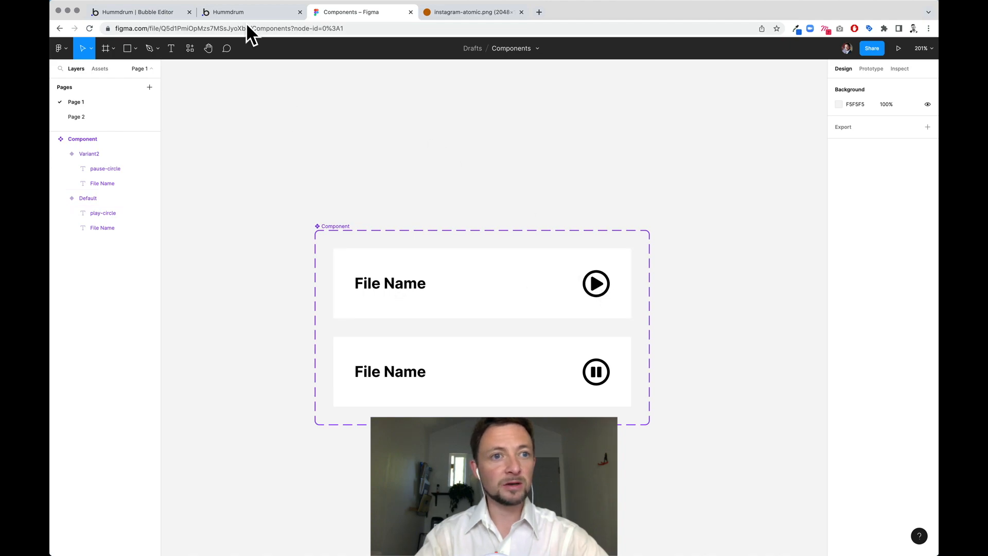
Switch to the Bubble editor and open the reusable element Component.
{"action": "left_click", "coordinate": [149, 12]}
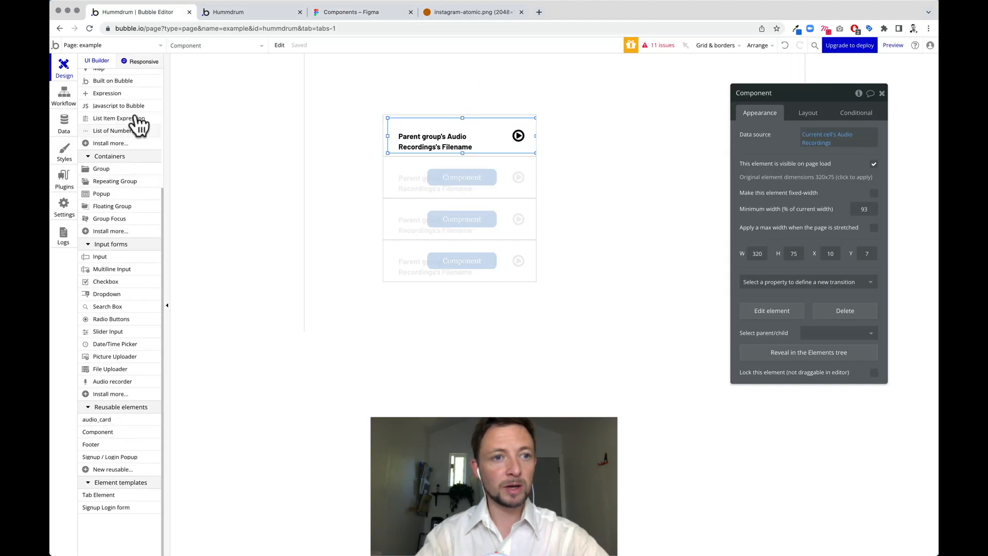
{"action": "left_click", "coordinate": [114, 45]}
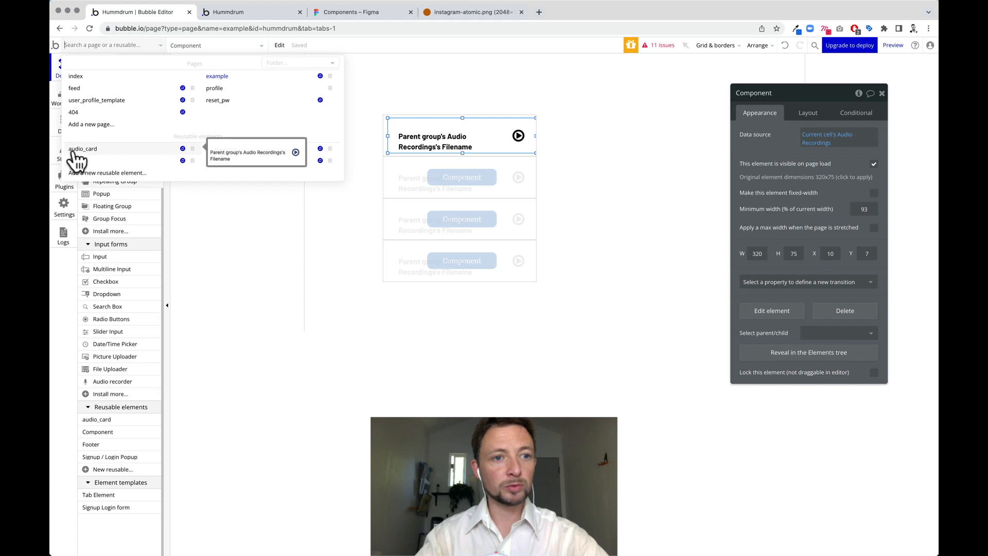
{"action": "left_click", "coordinate": [236, 148]}
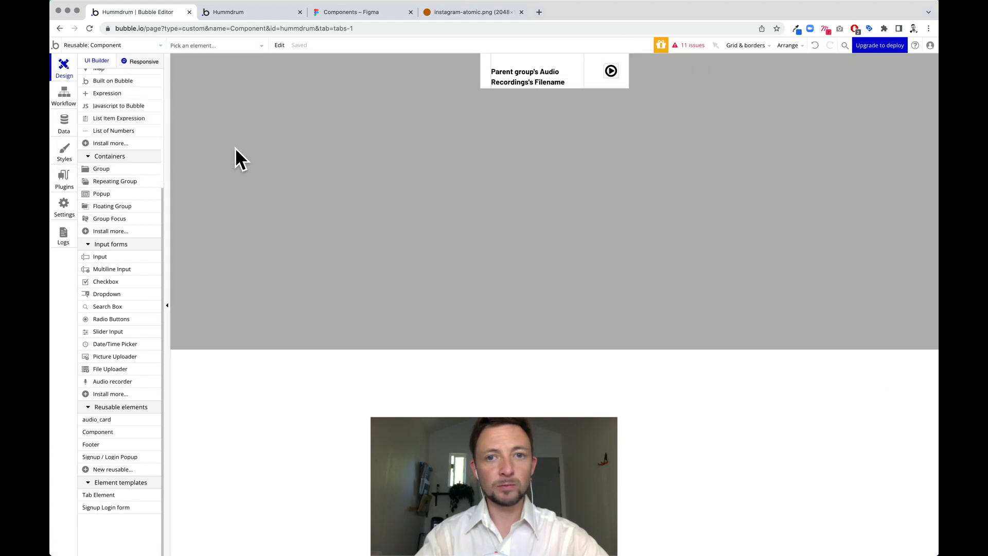
Look at the atomic design diagram, and view Page 2 with the component instance in the Figma file.
{"action": "left_click", "coordinate": [473, 15]}
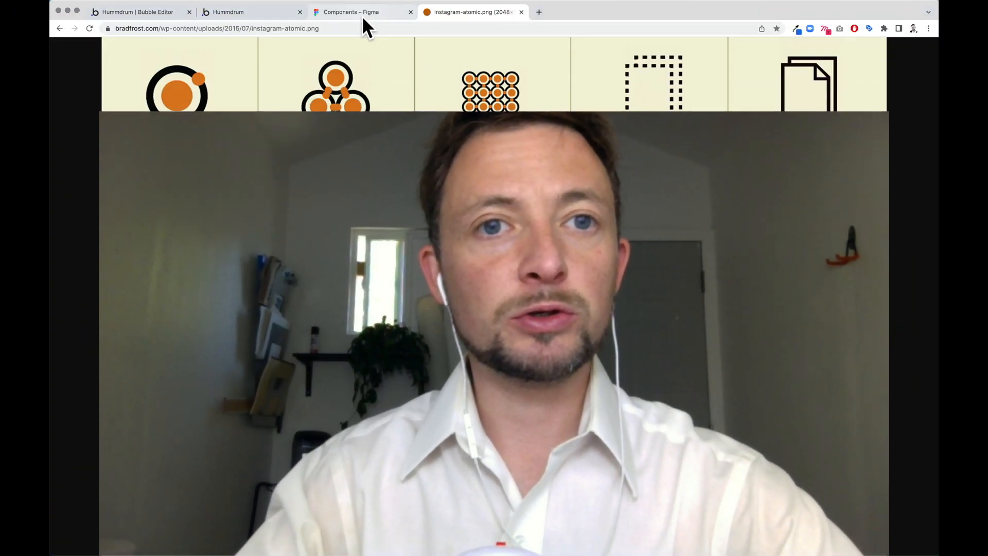
{"action": "left_click", "coordinate": [363, 16]}
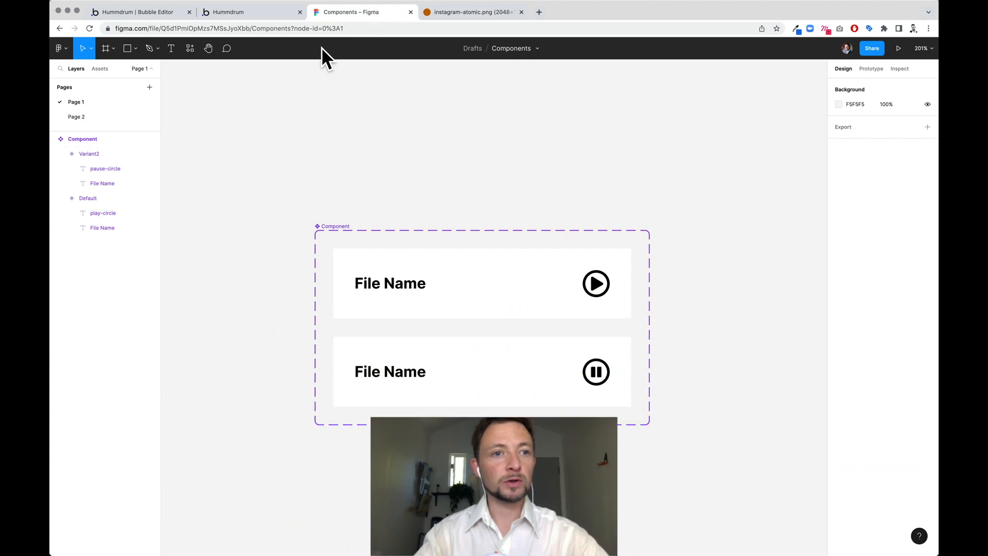
{"action": "left_click", "coordinate": [102, 117]}
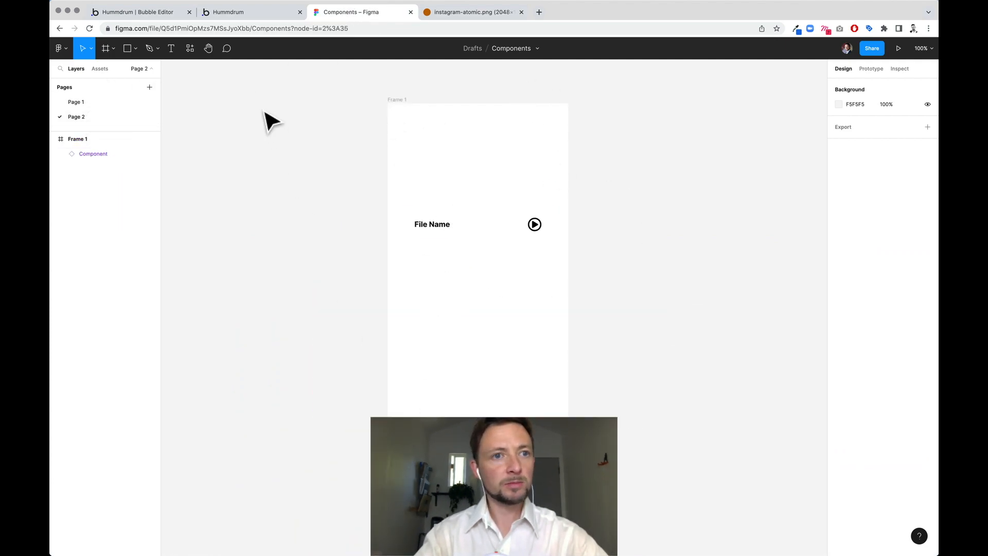
Return to the Bubble editor and open the example page.
{"action": "left_click", "coordinate": [142, 11]}
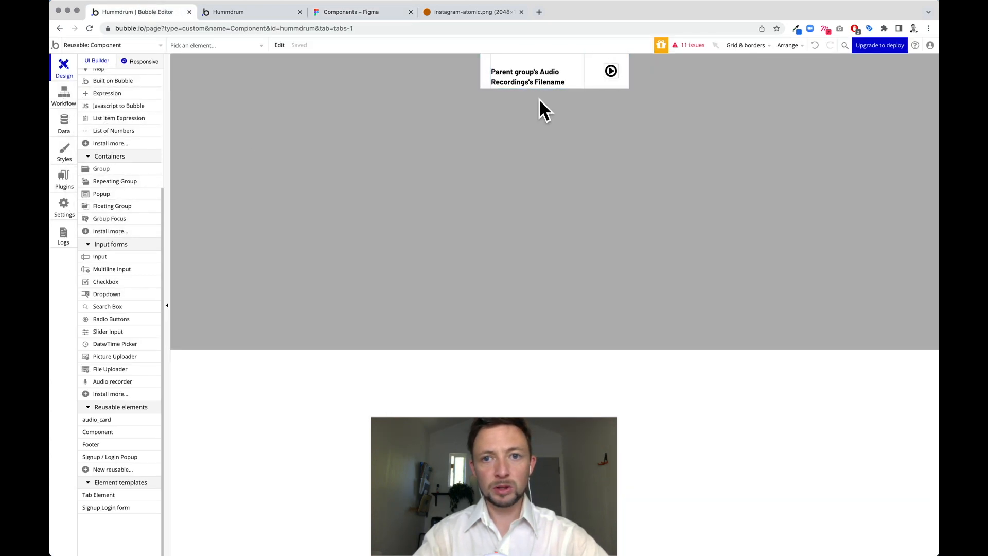
{"action": "left_click", "coordinate": [135, 44]}
{"action": "left_click", "coordinate": [238, 77]}
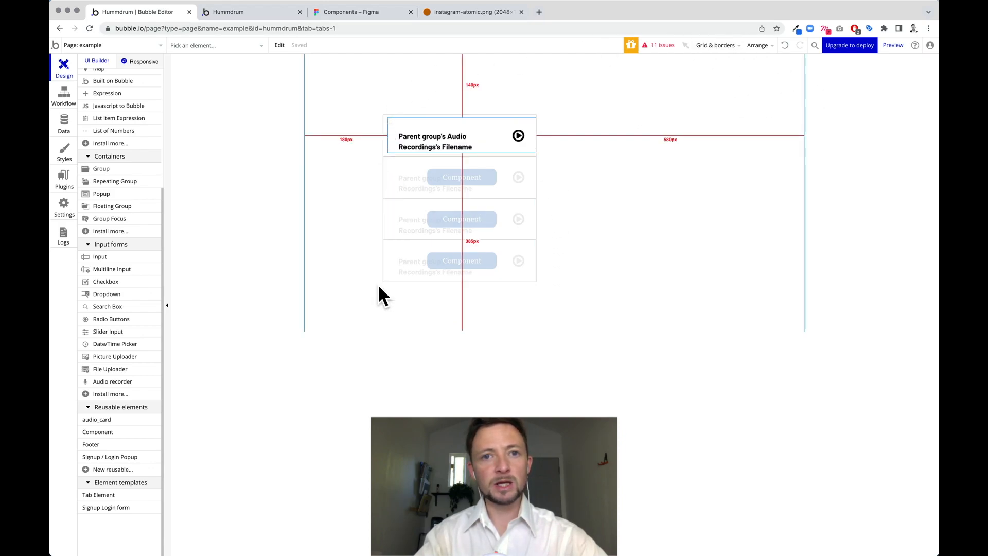
Compare the atomic design diagram, the Figma frame on Page 2 and the previewed example page.
{"action": "left_click", "coordinate": [460, 13]}
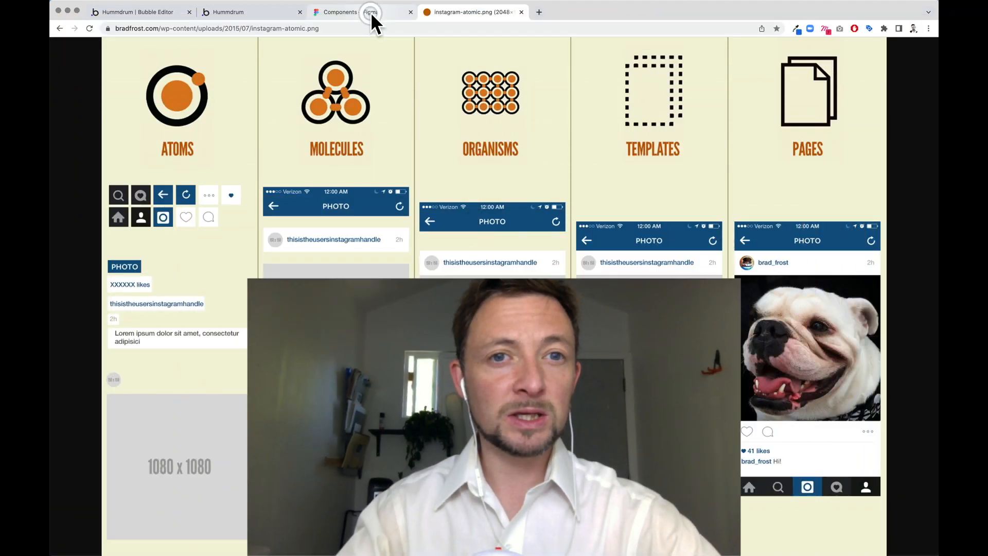
{"action": "left_click", "coordinate": [371, 12]}
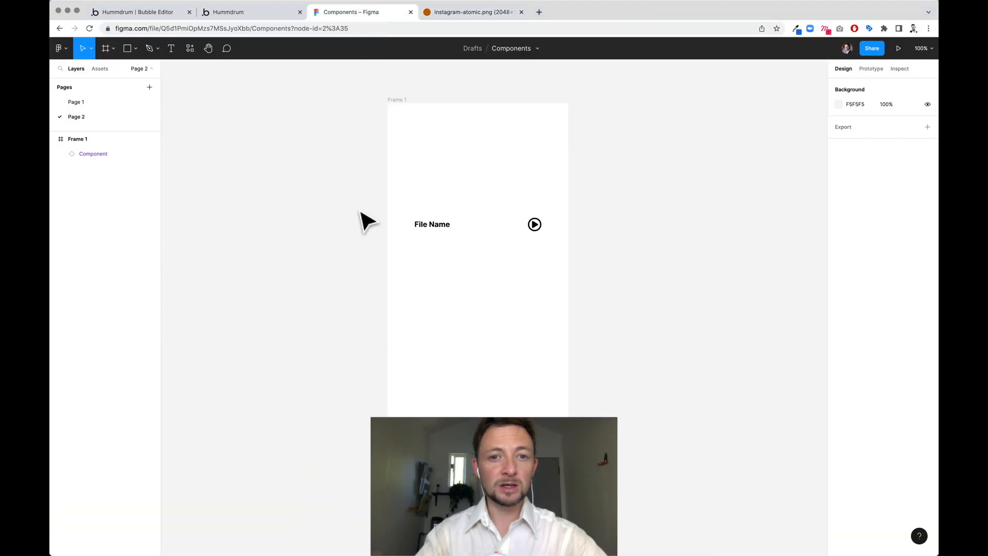
{"action": "left_click", "coordinate": [265, 12]}
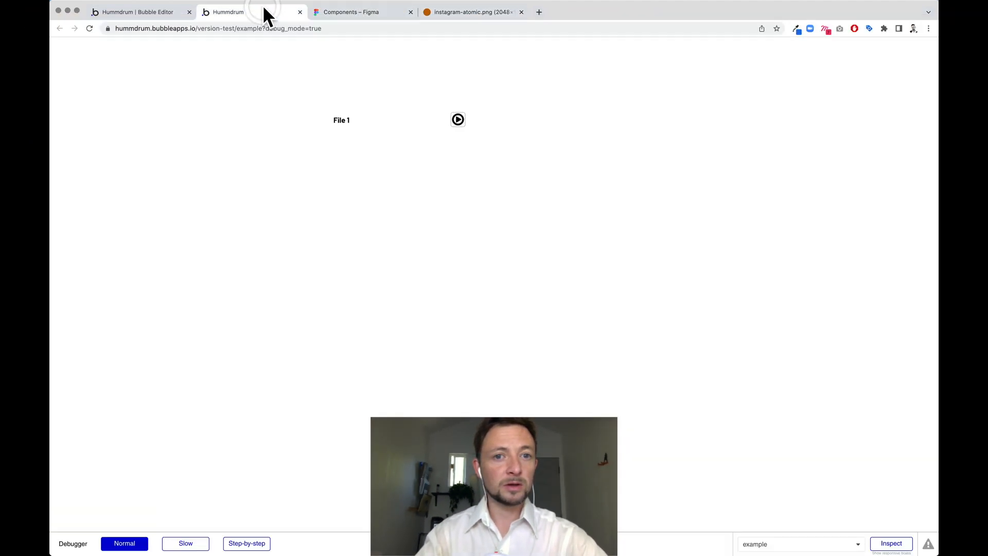
Switch back to the Bubble editor and move the Audio Recordings repeating group to about X 351, Y 132.
{"action": "left_click", "coordinate": [138, 16]}
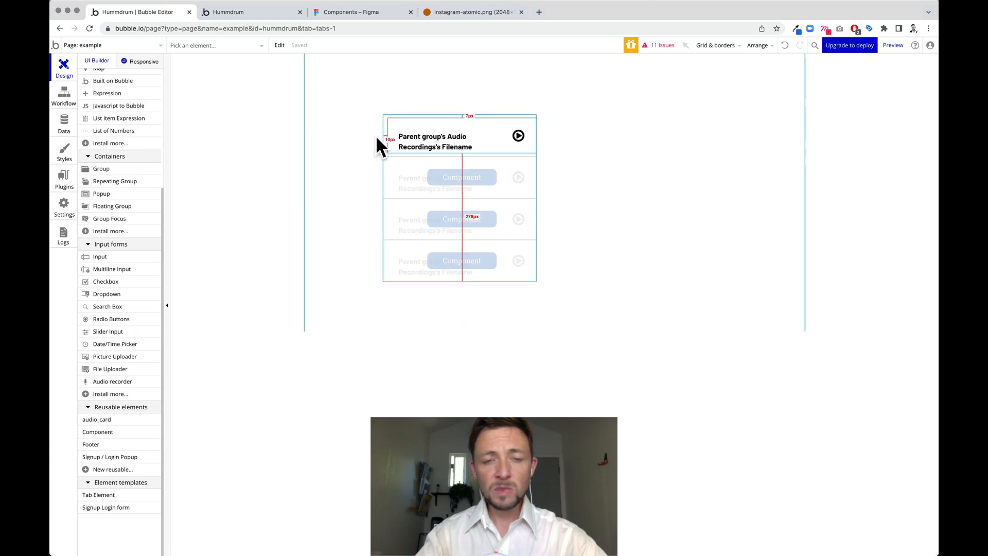
{"action": "double_click", "coordinate": [497, 208]}
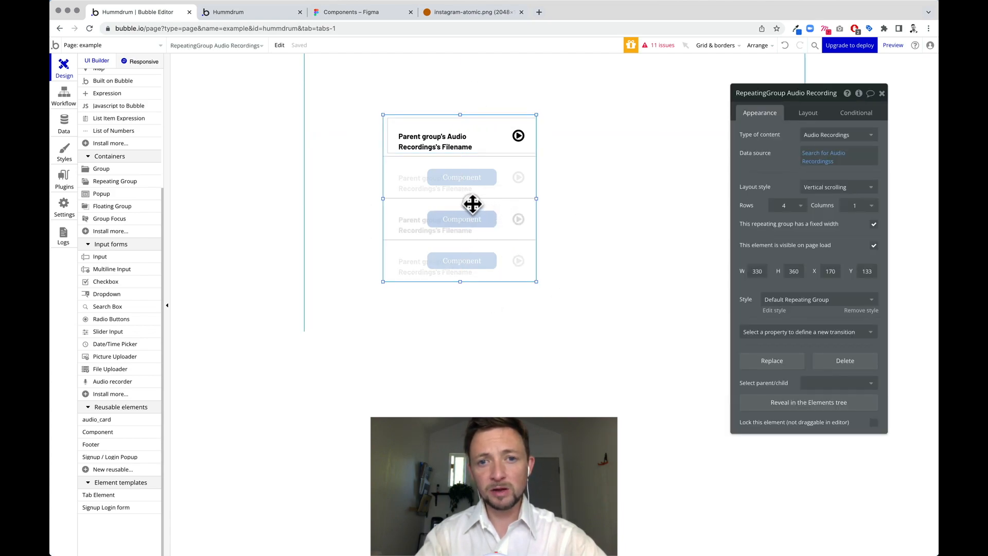
{"action": "left_click_drag", "start_coordinate": [470, 205], "coordinate": [552, 203]}
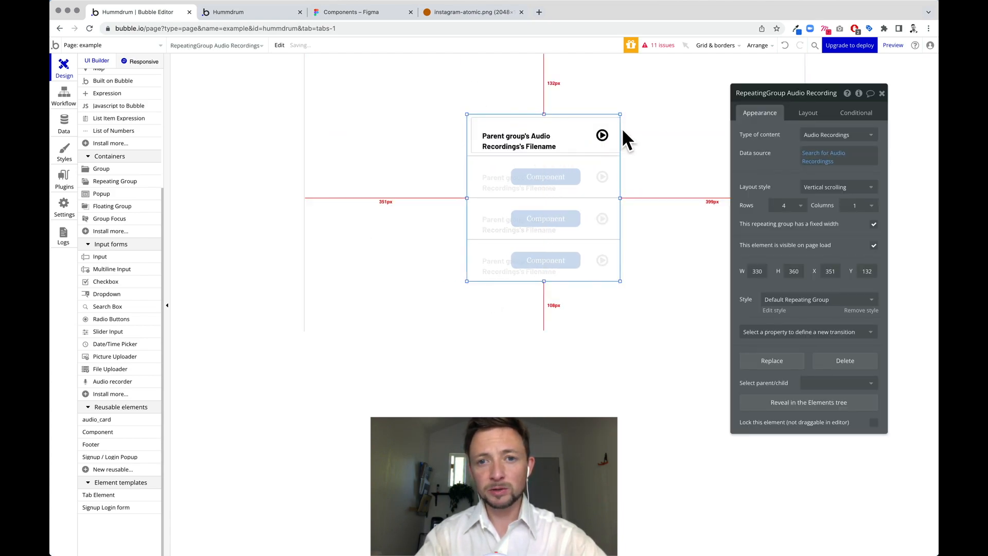